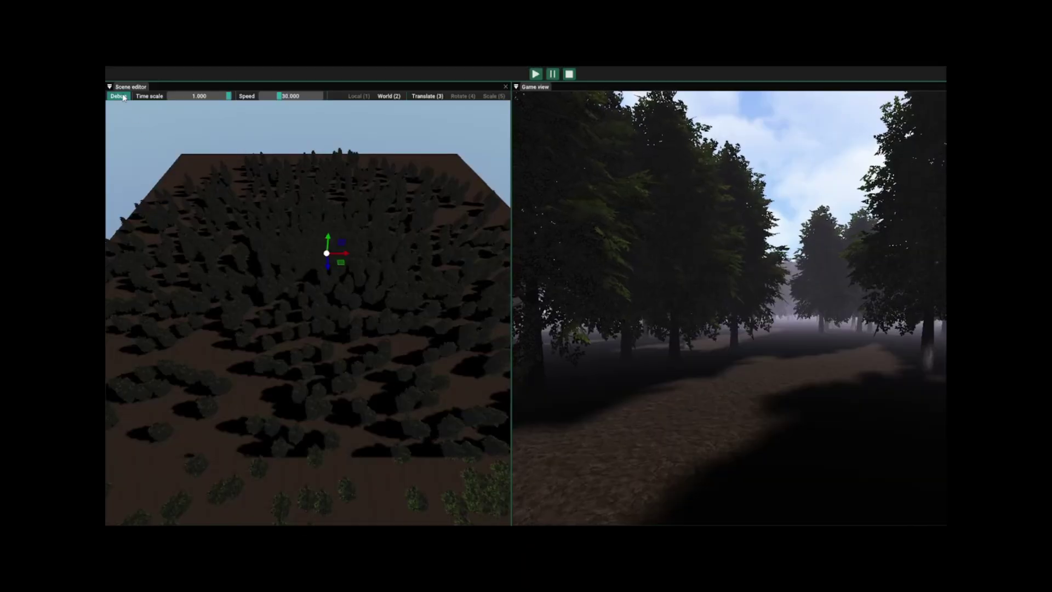
- Turn on the scene editor's debug overlay for drawn and discarded meshes and widen the scene editor view
{"action": "left_click", "coordinate": [123, 97]}
{"action": "left_click", "coordinate": [120, 109]}
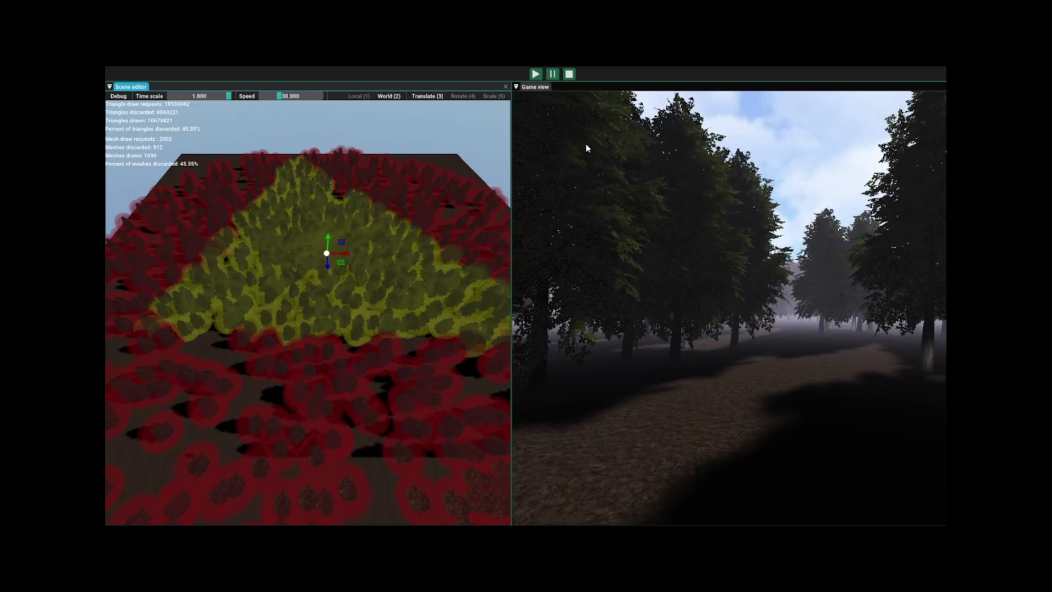
{"action": "left_click_drag", "start_coordinate": [513, 237], "coordinate": [684, 231]}
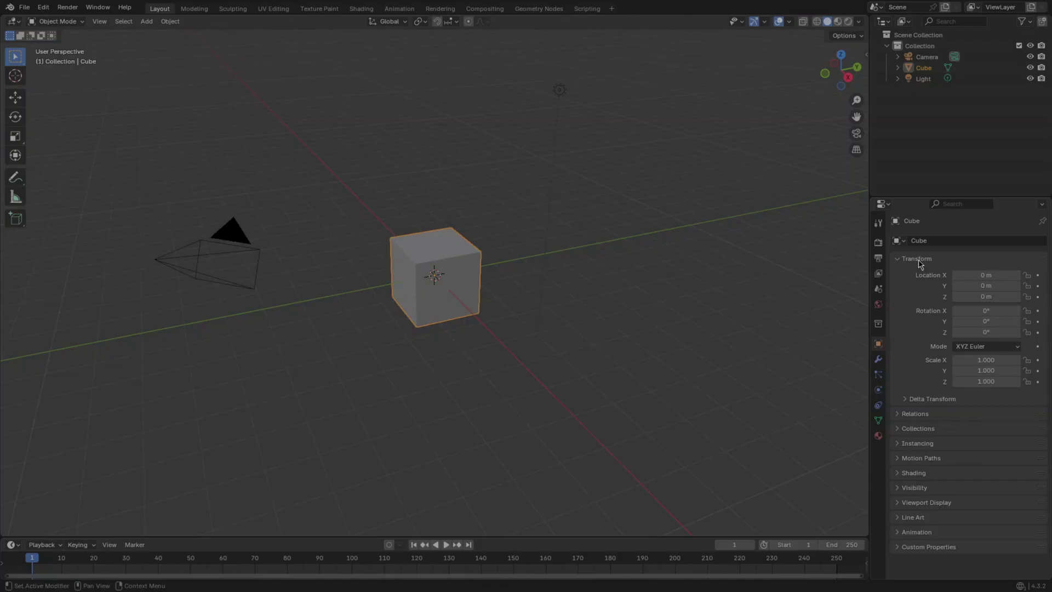
- In Blender, delete all default scene objects: the camera, cube and light
{"action": "key", "text": "a"}
{"action": "key", "text": "x"}
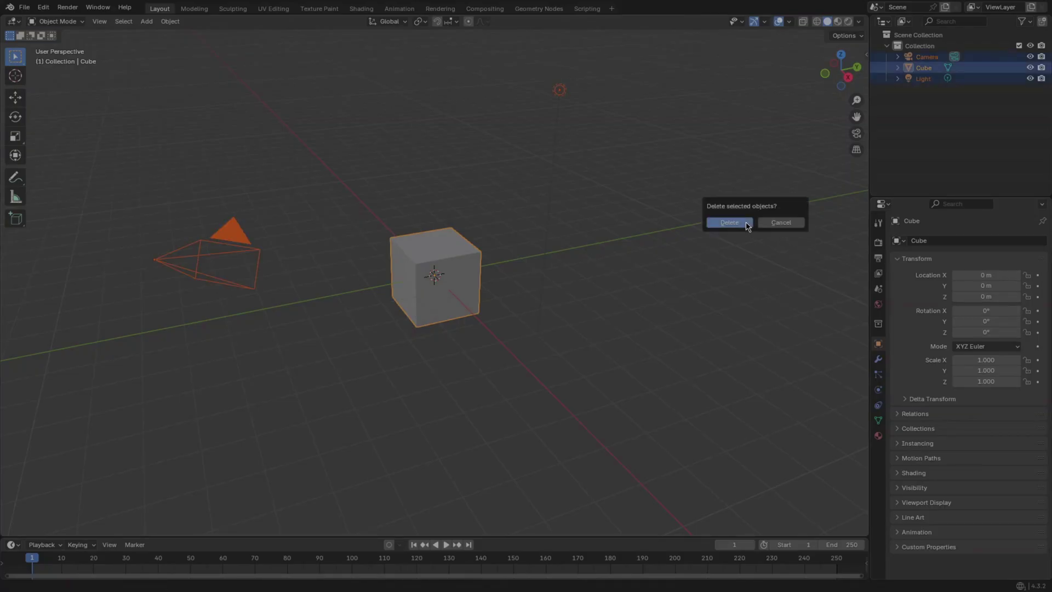
{"action": "left_click", "coordinate": [747, 223]}
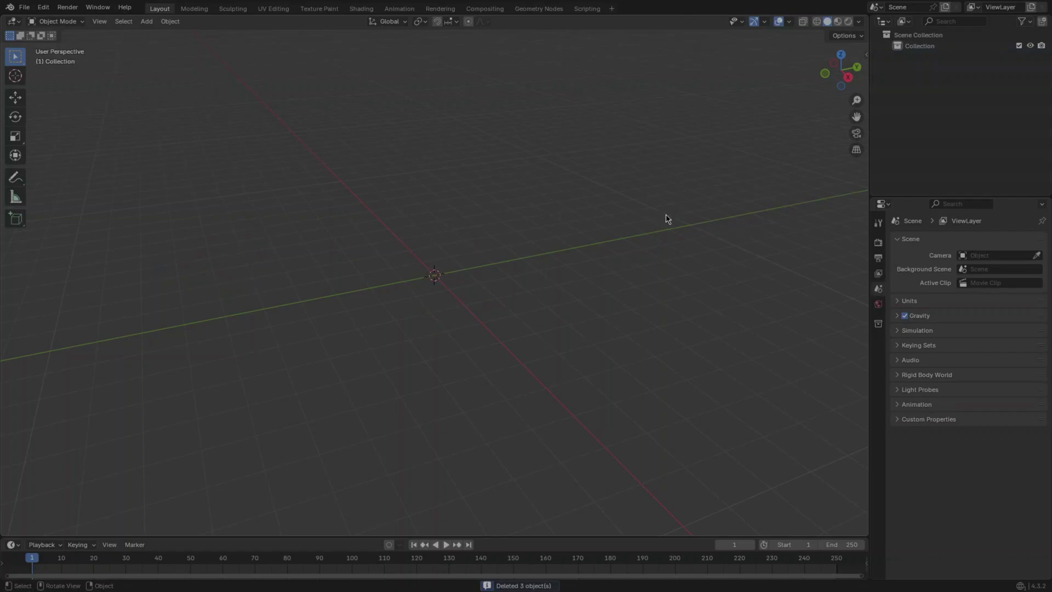
- Add a plane mesh at the origin and scale it uniformly by a factor of 2
{"action": "key", "text": "shift+a"}
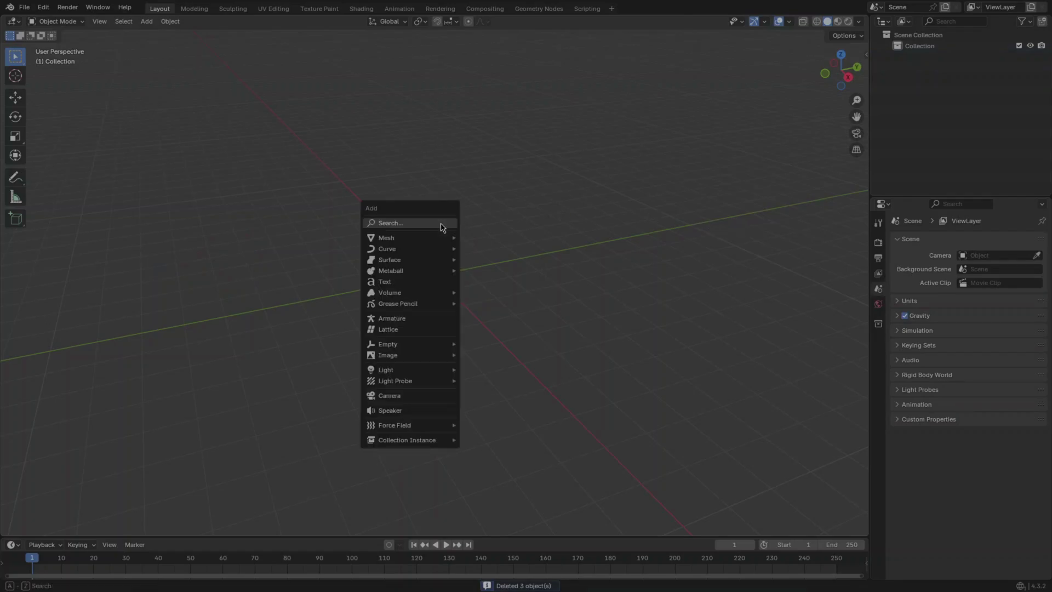
{"action": "key", "text": "Escape"}
{"action": "key", "text": "shift+a"}
{"action": "mouse_move", "coordinate": [441, 240]}
{"action": "left_click", "coordinate": [490, 253]}
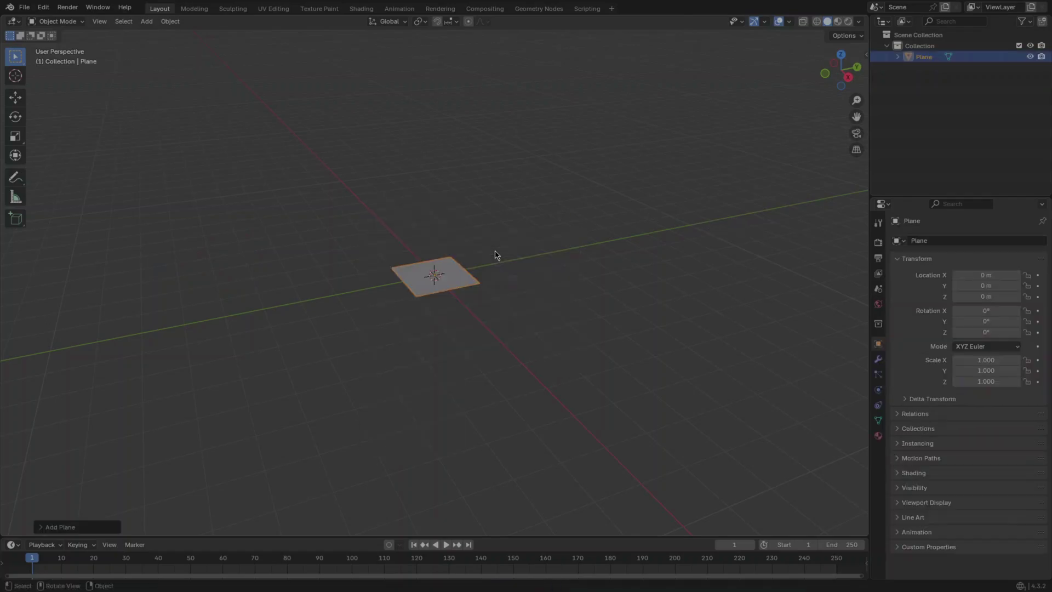
{"action": "key", "text": "s"}
{"action": "key", "text": "2"}
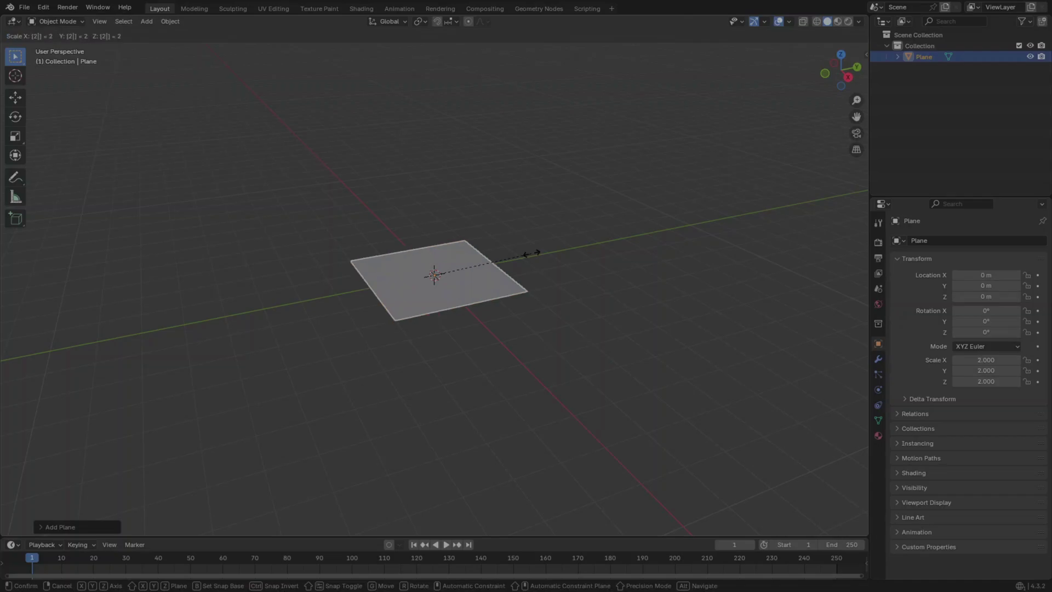
{"action": "key", "text": "Return"}
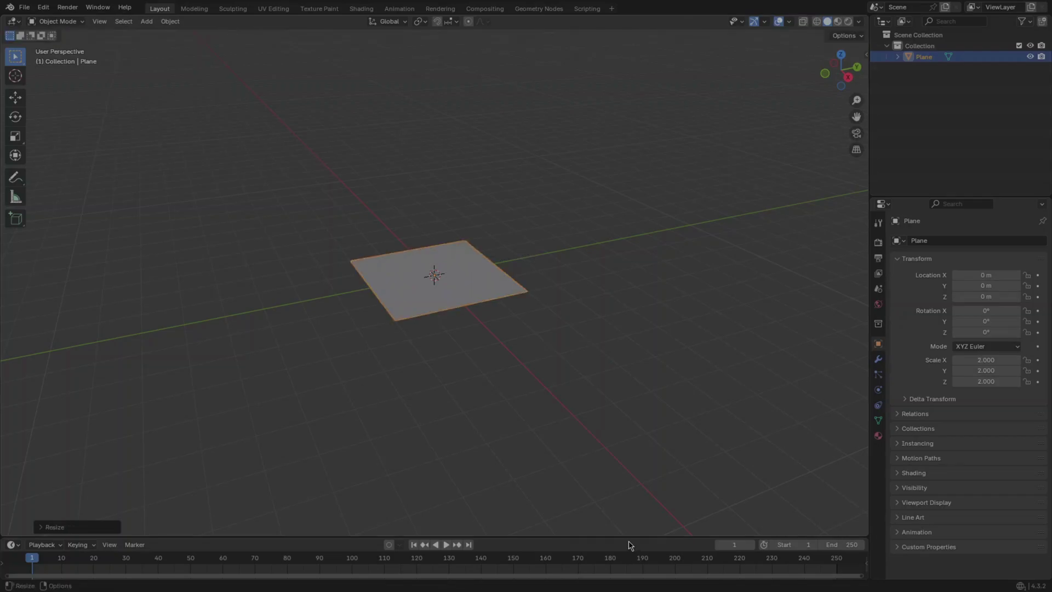
- Replace the timeline with an enlarged Geometry Node Editor and create a new geometry node group for the plane
{"action": "left_click_drag", "start_coordinate": [629, 539], "coordinate": [615, 413]}
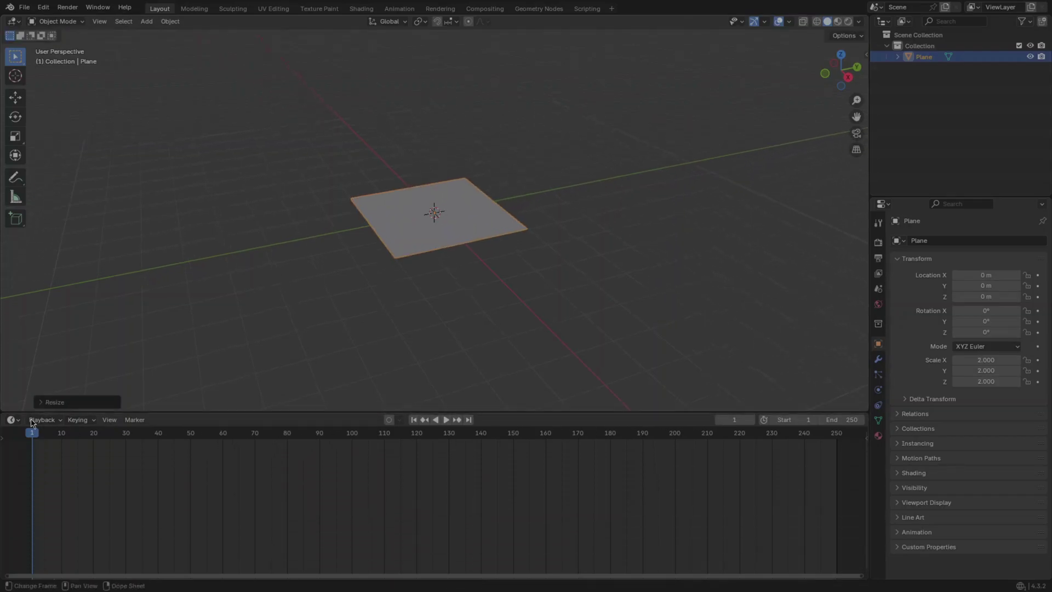
{"action": "left_click", "coordinate": [12, 419]}
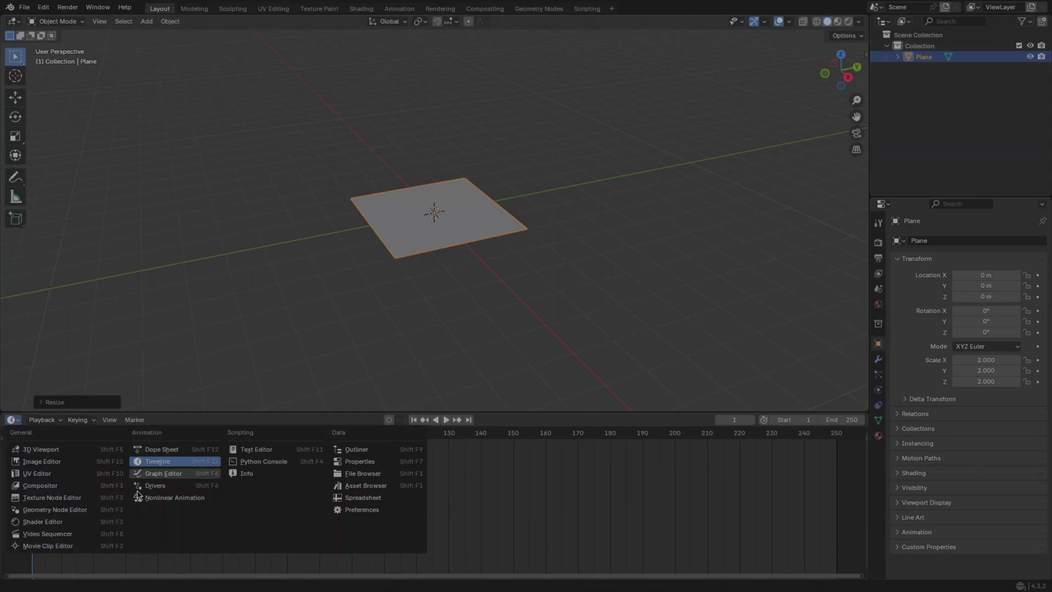
{"action": "left_click", "coordinate": [55, 510]}
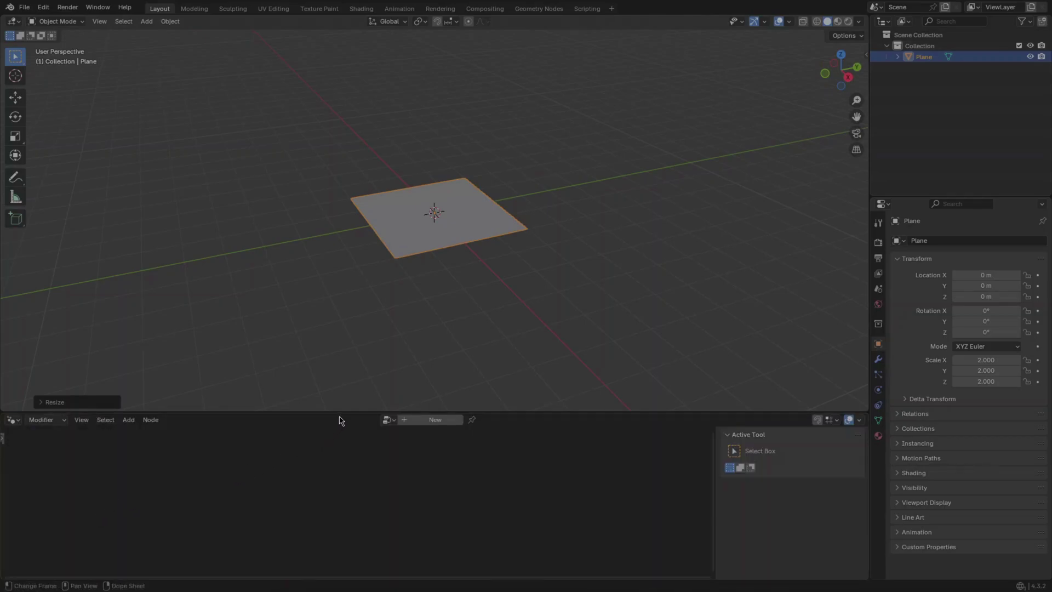
{"action": "left_click_drag", "start_coordinate": [343, 413], "coordinate": [354, 332]}
{"action": "left_click", "coordinate": [405, 341]}
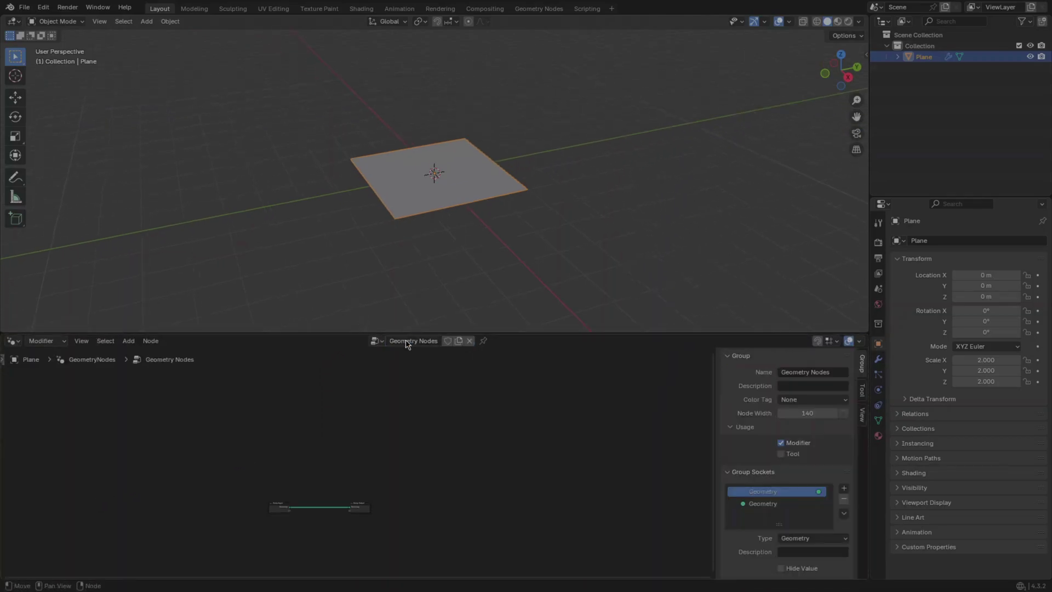
- Insert a Distribute Points on Faces node between Group Input and Group Output, and move the Group Output node slightly up
{"action": "key", "text": "Home"}
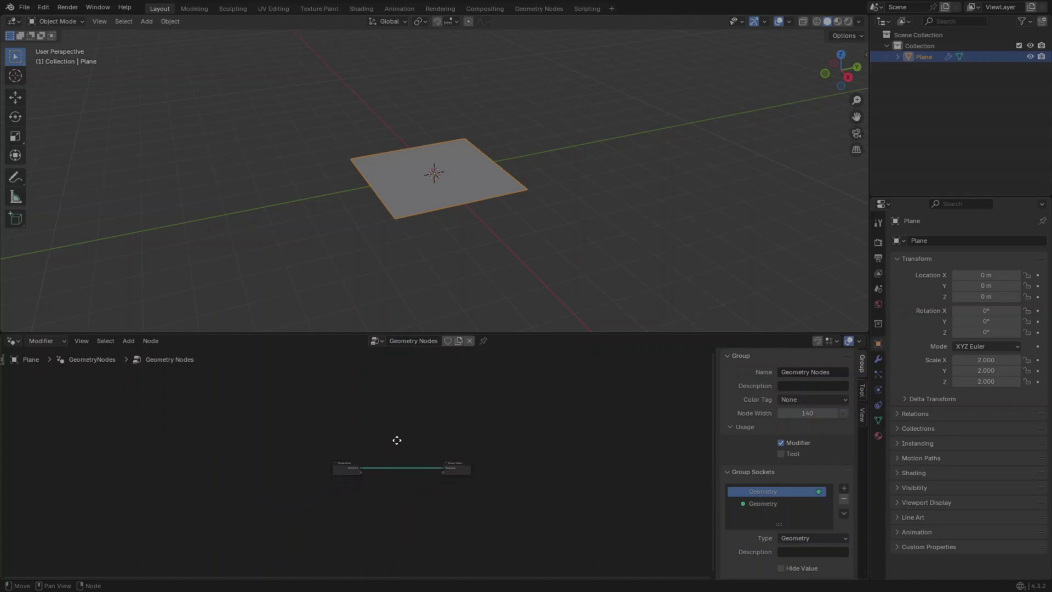
{"action": "key", "text": "shift+a"}
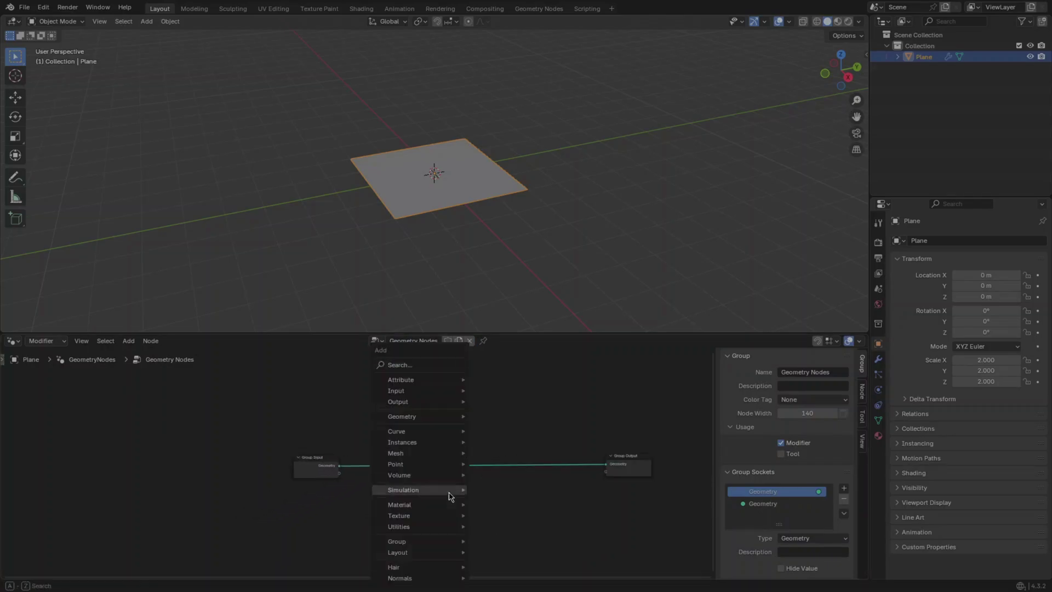
{"action": "left_click", "coordinate": [453, 363]}
{"action": "type", "text": "add"}
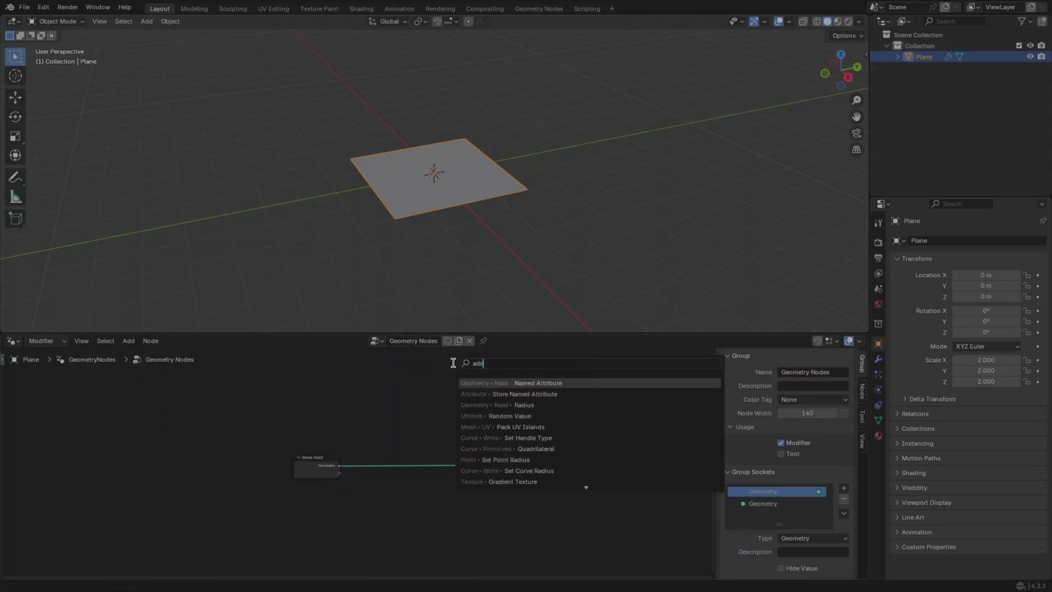
{"action": "key", "text": "BackSpace"}
{"action": "key", "text": "BackSpace"}
{"action": "key", "text": "BackSpace"}
{"action": "type", "text": "dis"}
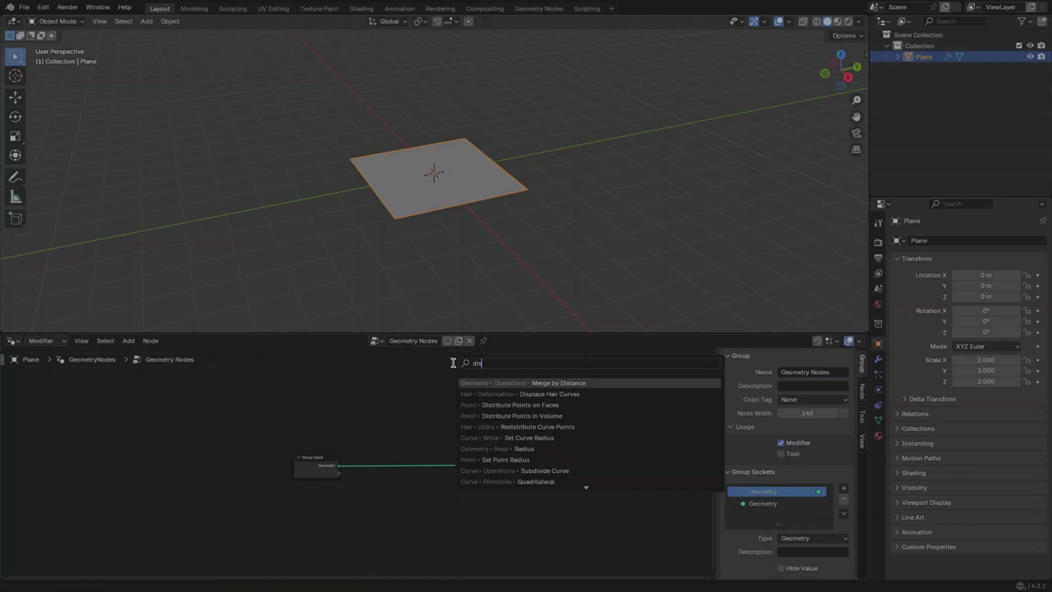
{"action": "type", "text": "t"}
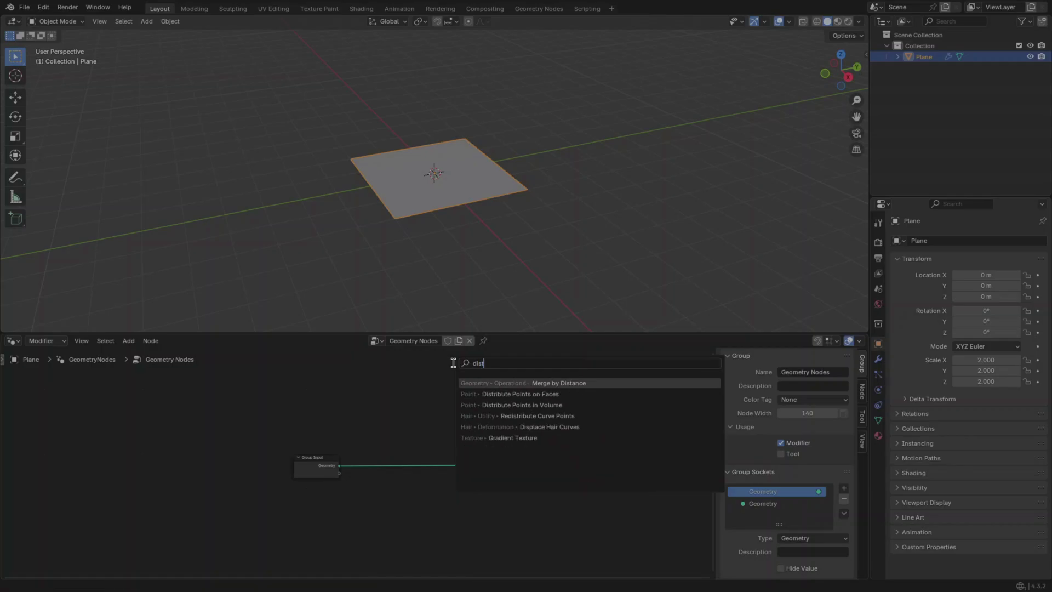
{"action": "left_click", "coordinate": [500, 394]}
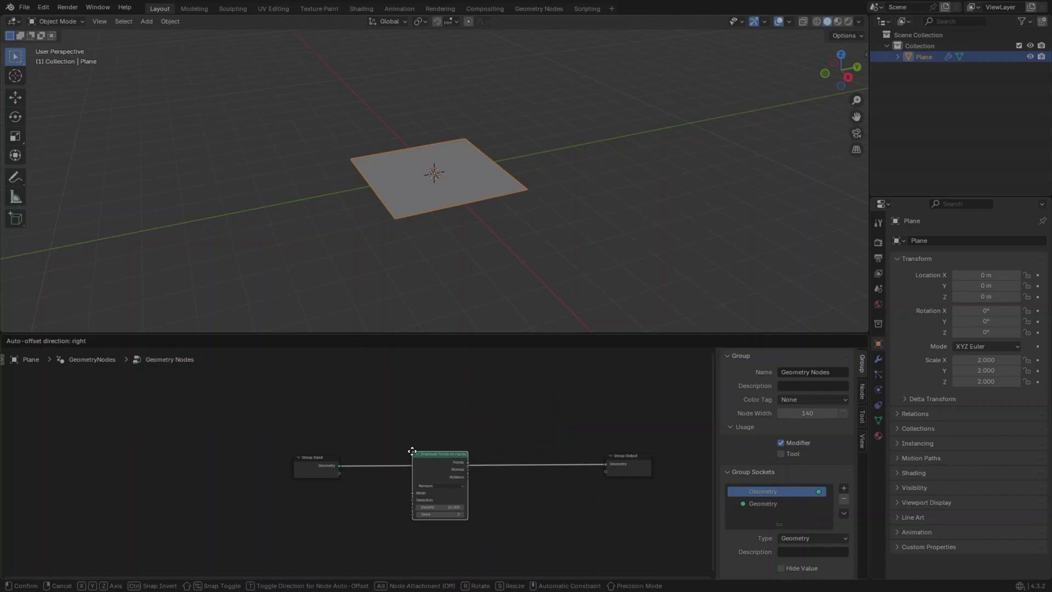
{"action": "left_click", "coordinate": [411, 452]}
{"action": "left_click_drag", "start_coordinate": [630, 456], "coordinate": [631, 447]}
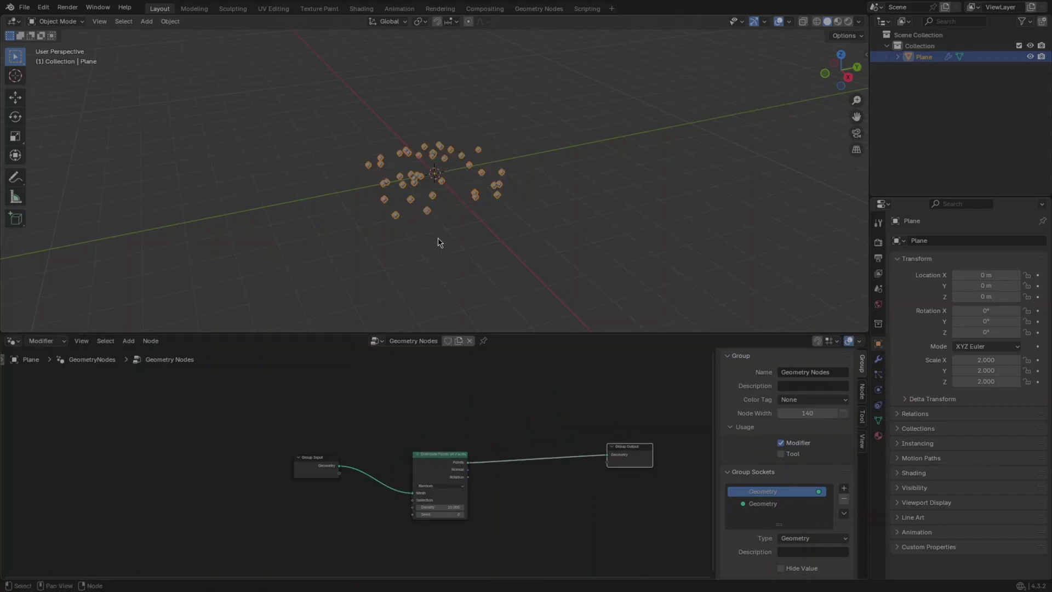
- Insert a Join Geometry node before Group Output and also link the Group Input geometry into it
{"action": "middle_click_drag", "start_coordinate": [447, 193], "coordinate": [482, 174]}
{"action": "left_click_drag", "start_coordinate": [329, 465], "coordinate": [330, 444]}
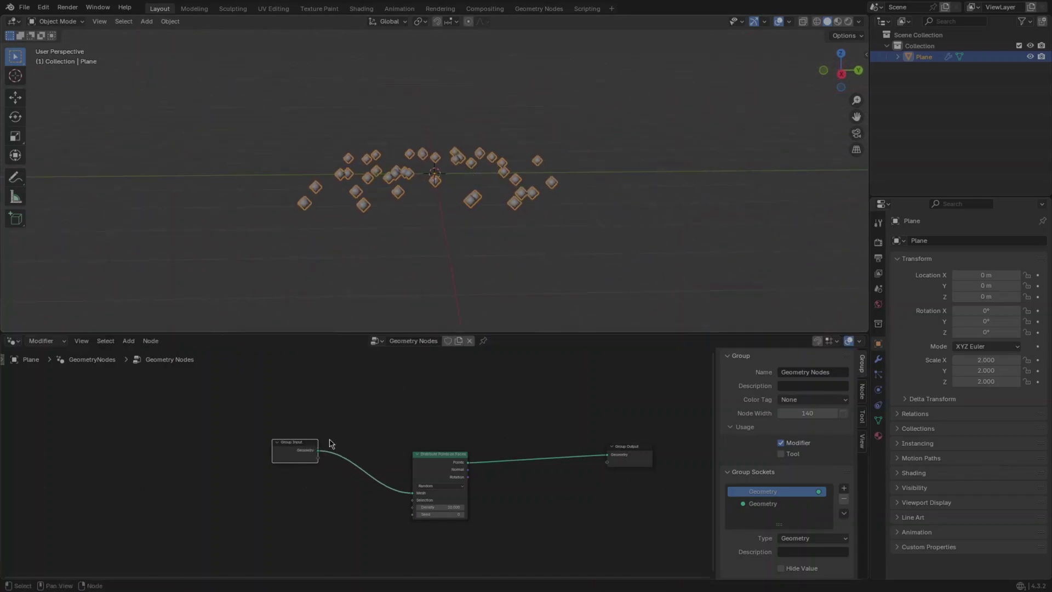
{"action": "key", "text": "shift+a"}
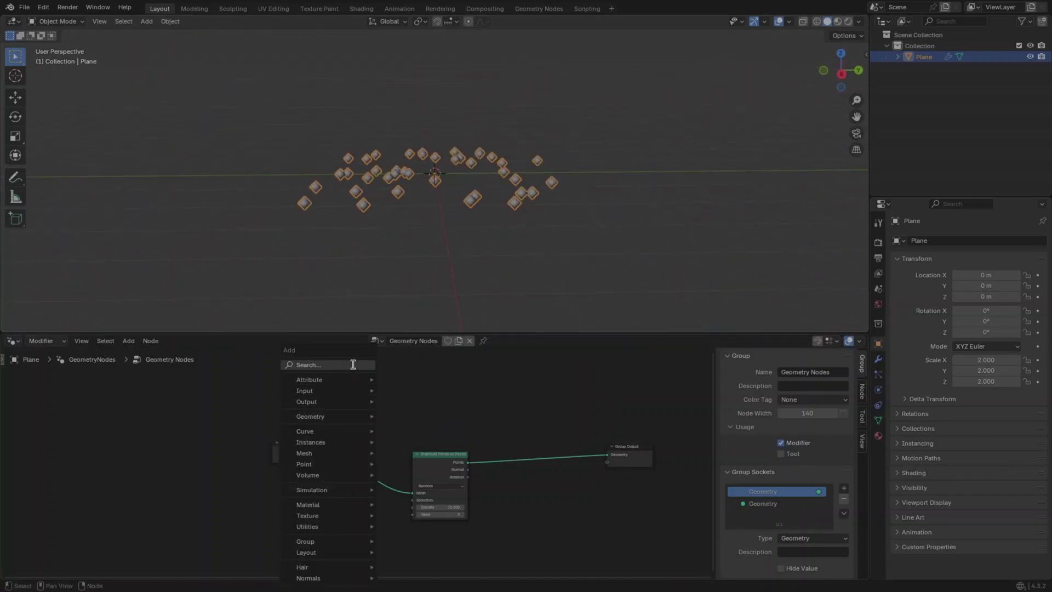
{"action": "type", "text": "joi"}
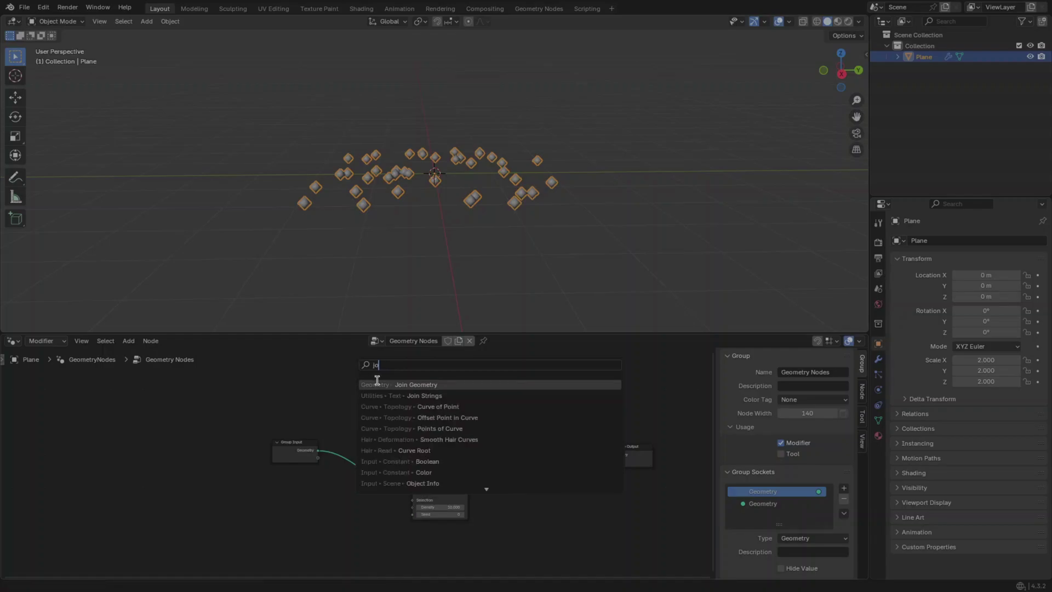
{"action": "key", "text": "Return"}
{"action": "left_click", "coordinate": [518, 442]}
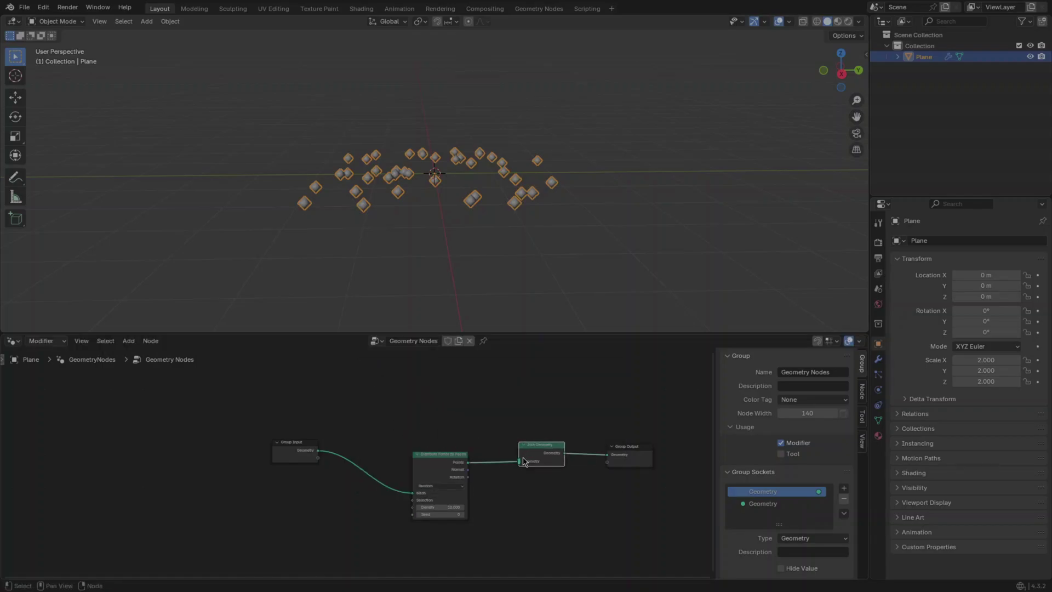
{"action": "left_click_drag", "start_coordinate": [318, 451], "coordinate": [513, 465]}
- Rearrange the Distribute Points on Faces, Join Geometry and Group Output nodes to space out the node layout
{"action": "left_click_drag", "start_coordinate": [439, 458], "coordinate": [431, 484]}
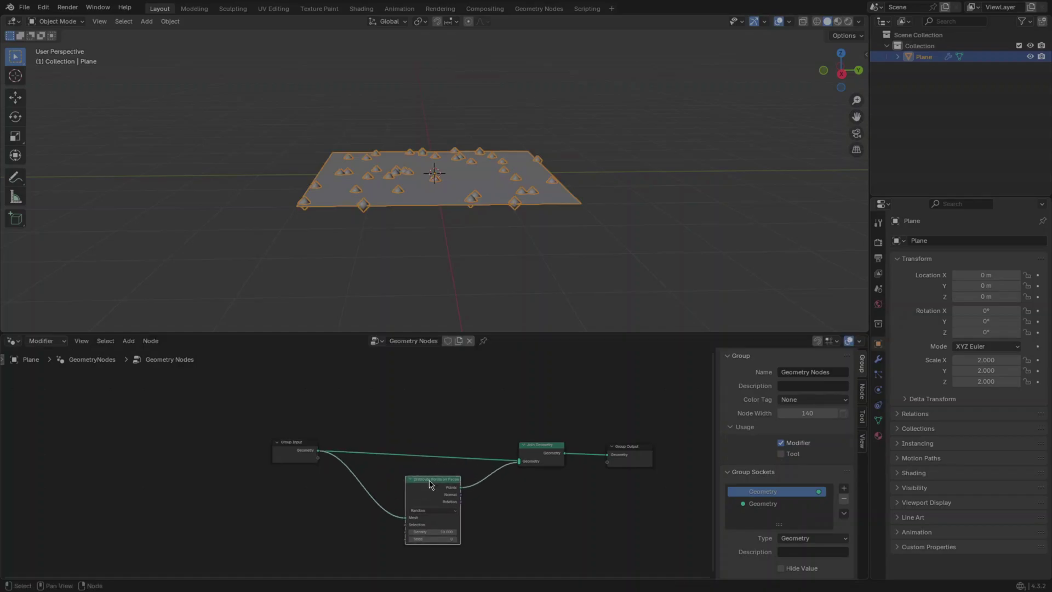
{"action": "left_click_drag", "start_coordinate": [642, 449], "coordinate": [646, 436]}
{"action": "left_click_drag", "start_coordinate": [555, 445], "coordinate": [532, 436]}
{"action": "left_click_drag", "start_coordinate": [629, 434], "coordinate": [619, 435]}
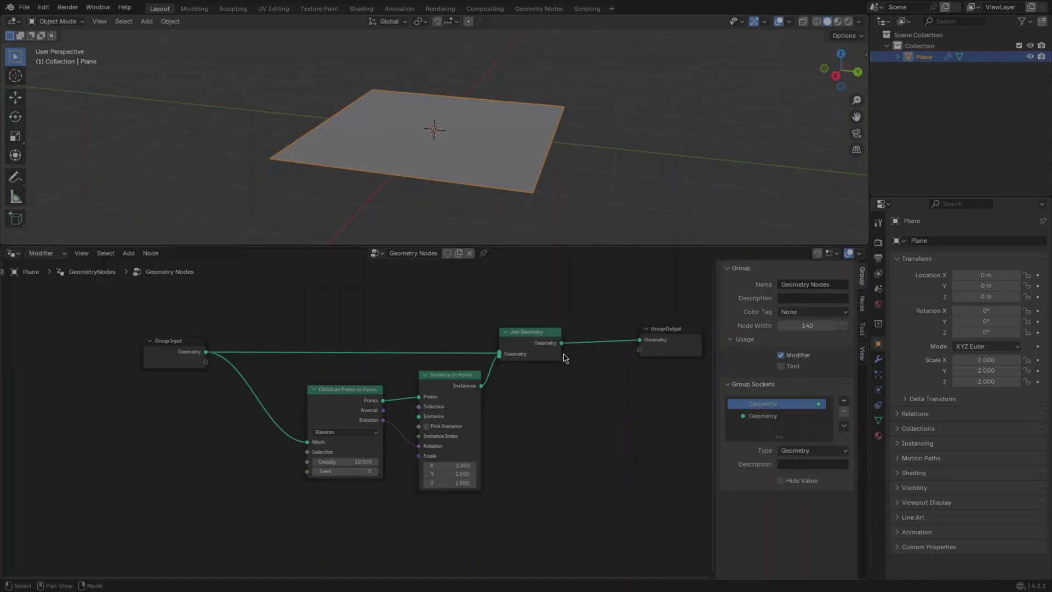
- Add a monkey mesh at the origin and shade it smooth
{"action": "key", "text": "alt+a"}
{"action": "key", "text": "shift+a"}
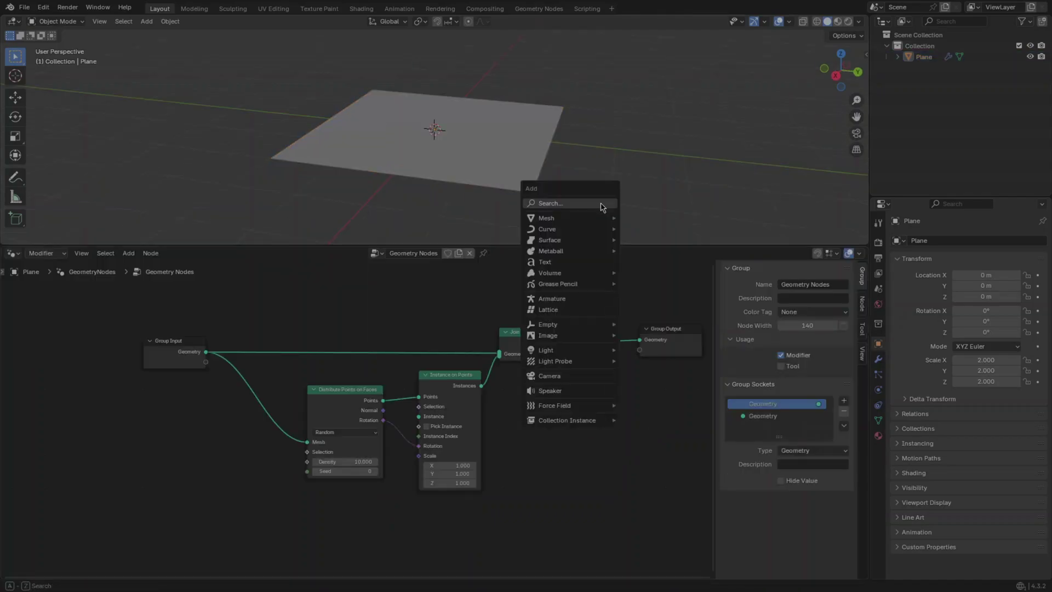
{"action": "mouse_move", "coordinate": [598, 217]}
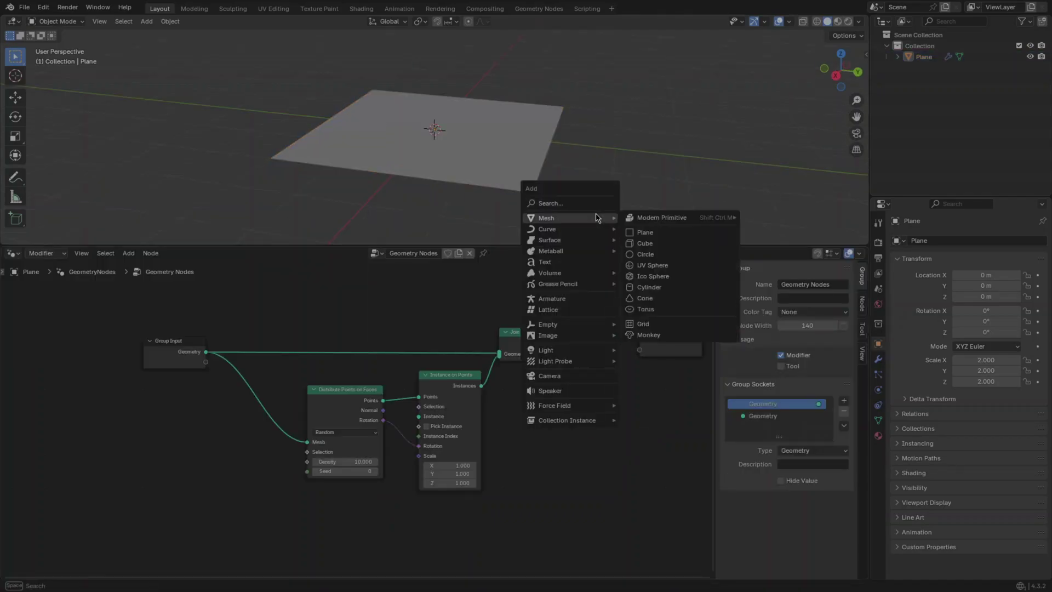
{"action": "left_click", "coordinate": [642, 334]}
{"action": "left_click", "coordinate": [457, 116]}
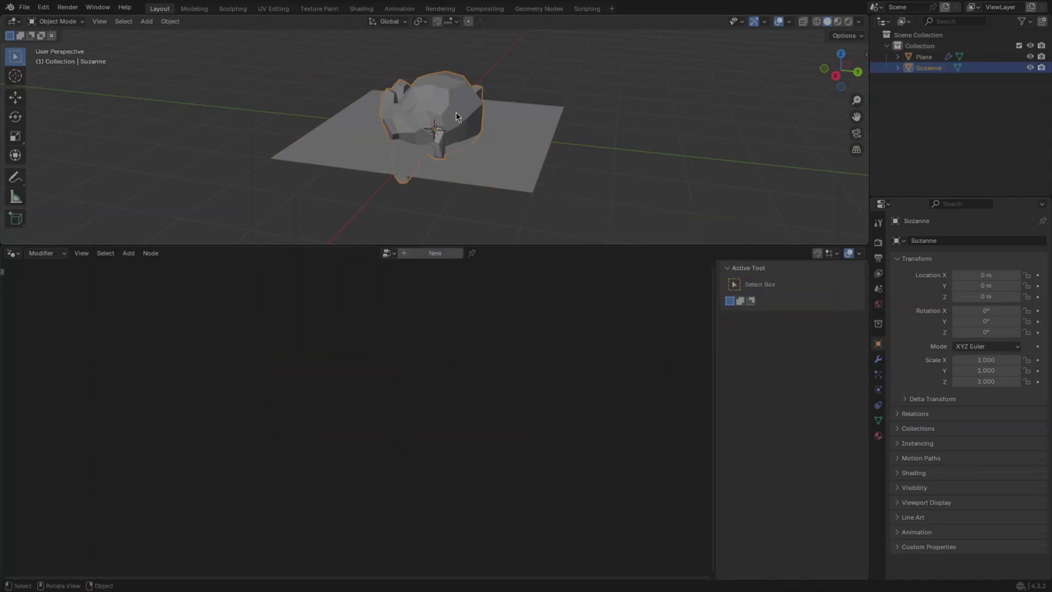
{"action": "middle_click_drag", "start_coordinate": [507, 157], "coordinate": [449, 111]}
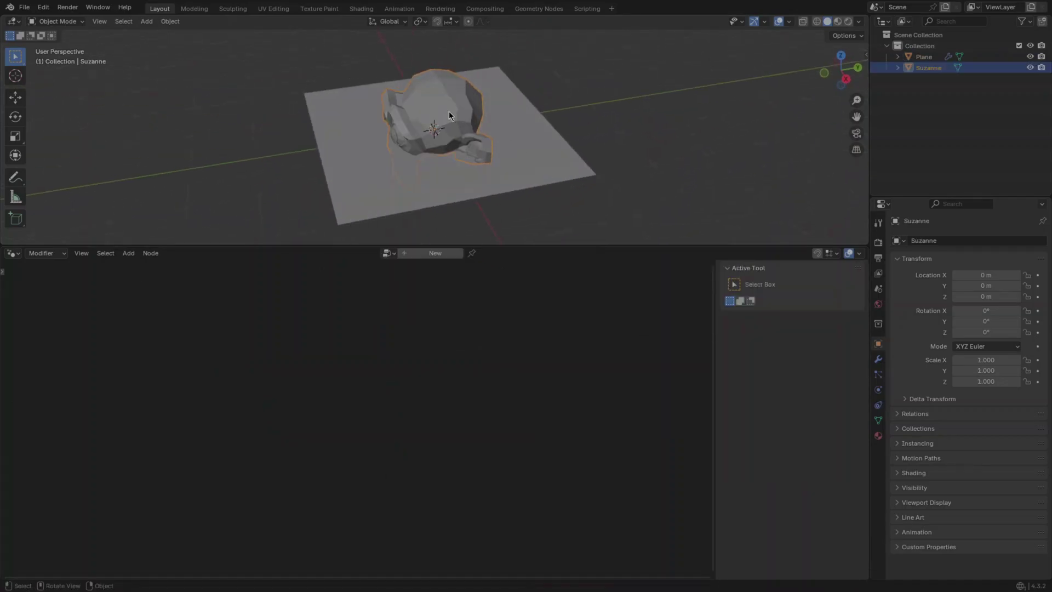
{"action": "right_click", "coordinate": [449, 111]}
{"action": "left_click", "coordinate": [449, 110]}
- Move the monkey about 3.98 m along Y, off the plane, and raise it about 0.62 m along Z
{"action": "scroll", "coordinate": [487, 151], "scroll_direction": "down", "scroll_amount": 4}
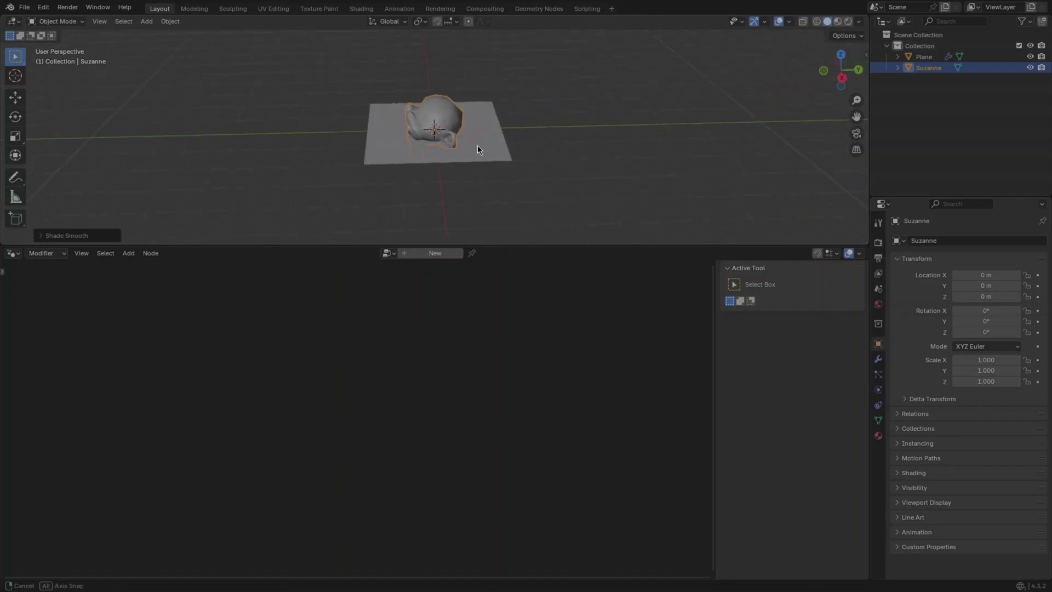
{"action": "key", "text": "g"}
{"action": "key", "text": "y"}
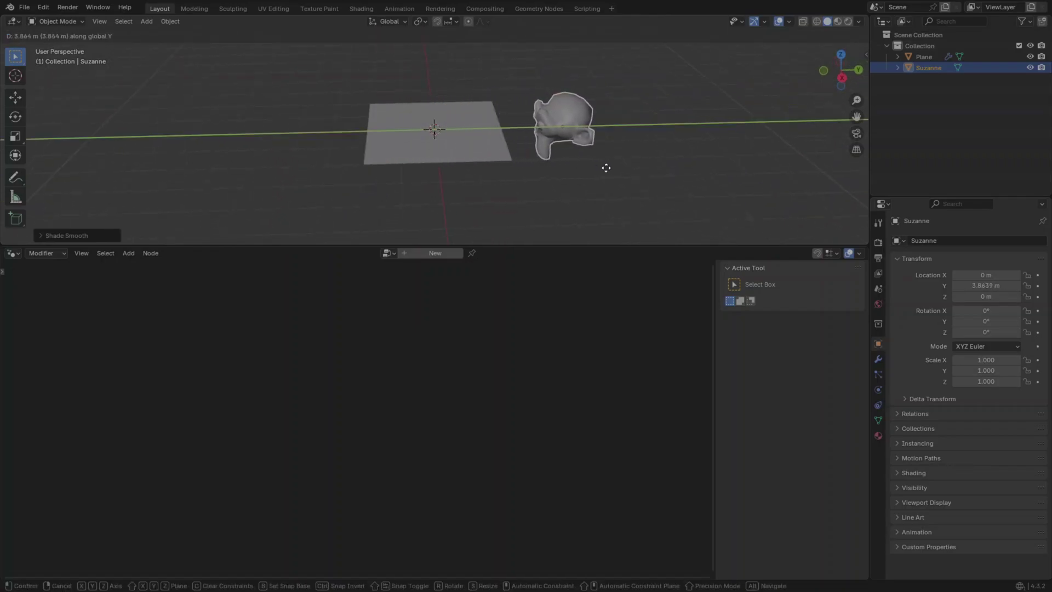
{"action": "left_click", "coordinate": [612, 169]}
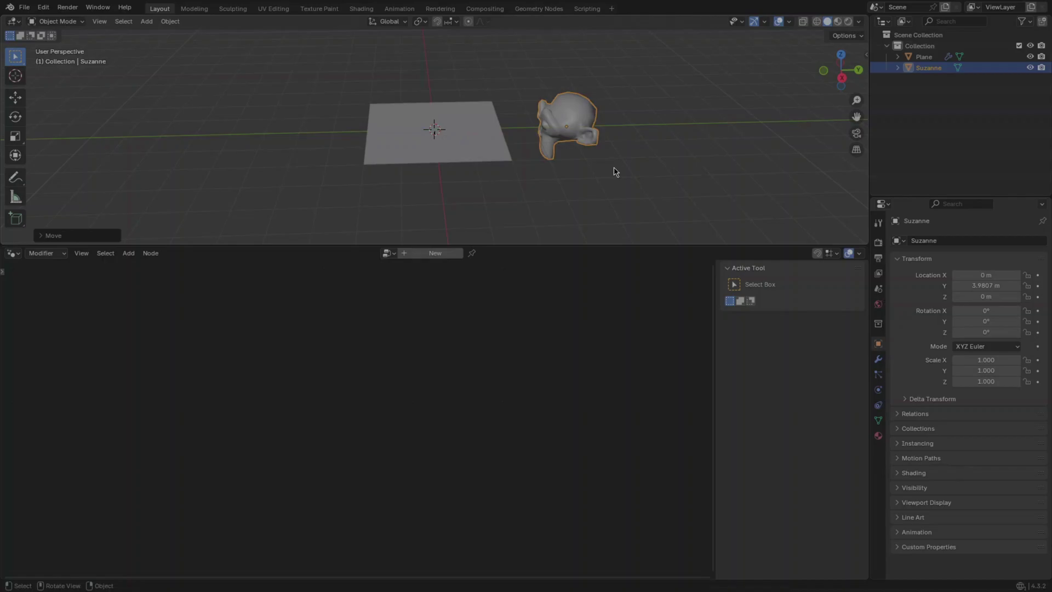
{"action": "left_click", "coordinate": [840, 81]}
{"action": "key", "text": "g"}
{"action": "key", "text": "z"}
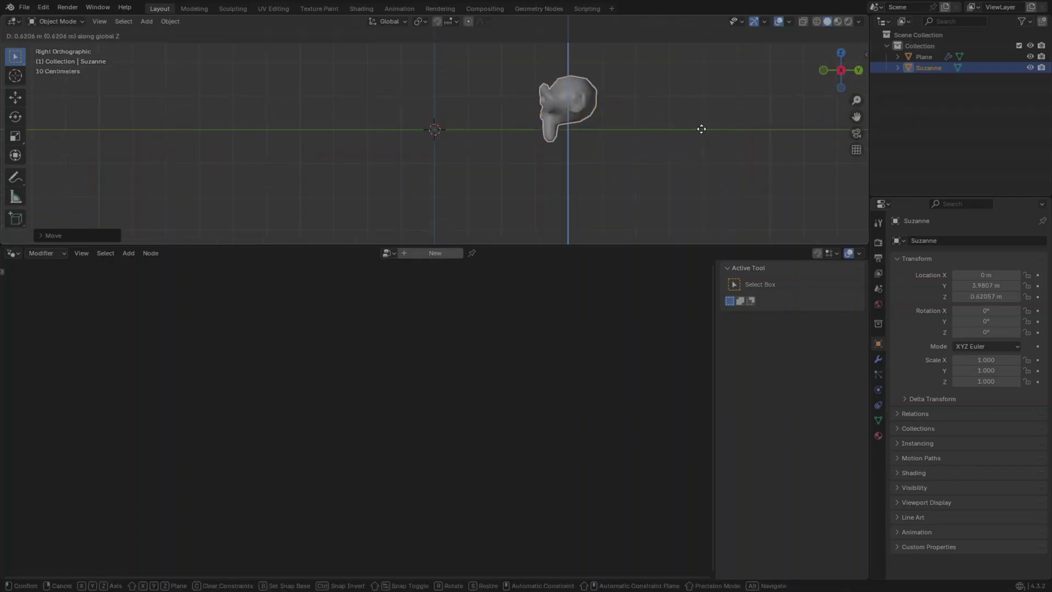
{"action": "left_click", "coordinate": [702, 129]}
- Rotate the monkey about -33° around X and lower it to about 0.56 m on Z
{"action": "key", "text": "r"}
{"action": "key", "text": "x"}
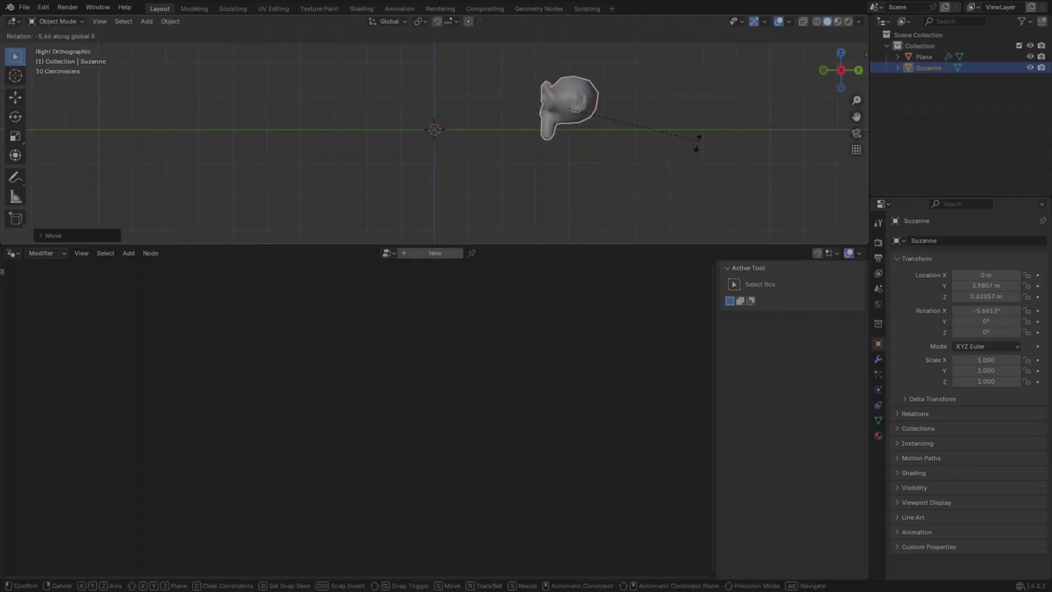
{"action": "left_click", "coordinate": [680, 210]}
{"action": "key", "text": "g"}
{"action": "key", "text": "z"}
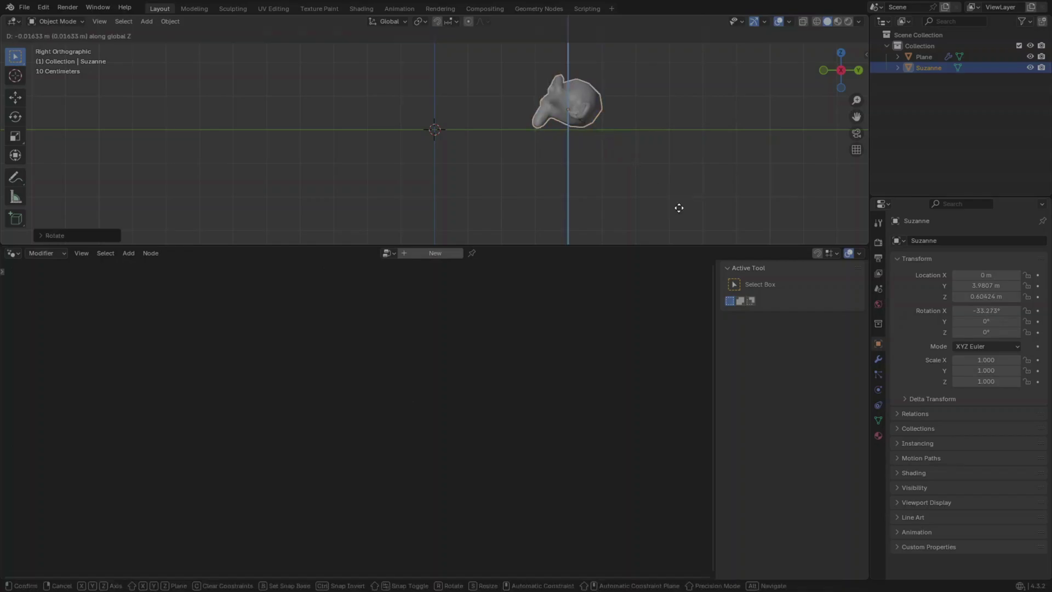
{"action": "left_click", "coordinate": [677, 209]}
{"action": "middle_click_drag", "start_coordinate": [537, 147], "coordinate": [568, 181]}
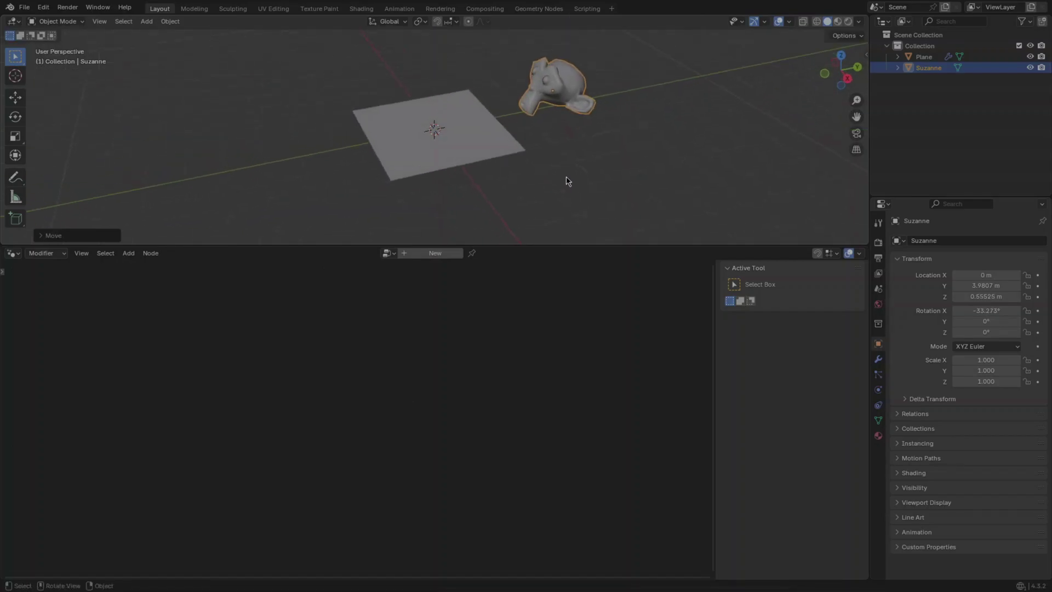
- In the plane's node tree, add an Object Info node with its Geometry linked to the Instance input of Instance on Points
{"action": "left_click", "coordinate": [486, 143]}
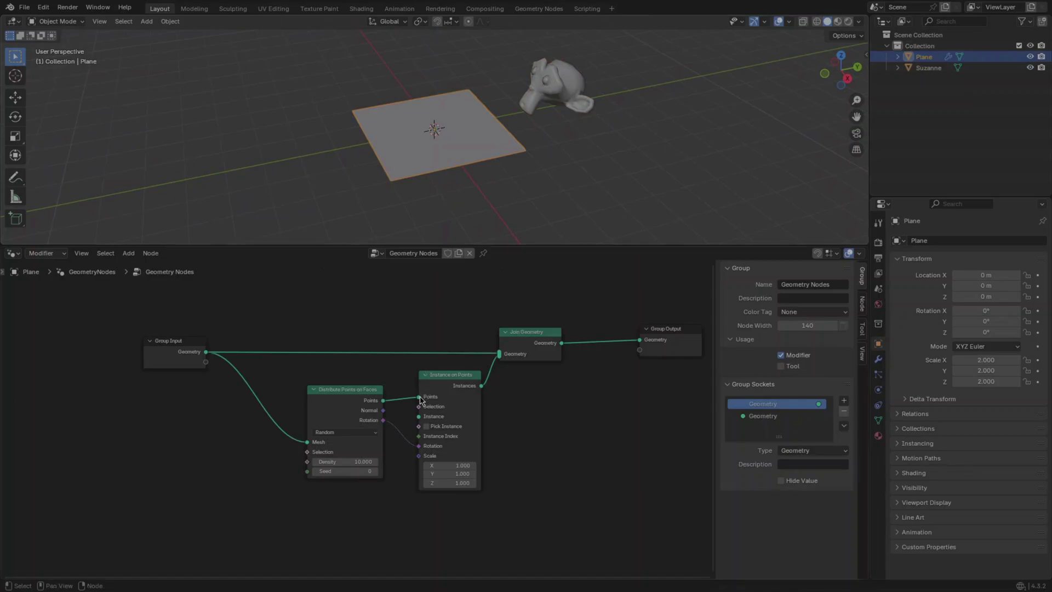
{"action": "left_click_drag", "start_coordinate": [419, 417], "coordinate": [393, 519]}
{"action": "type", "text": "obje"}
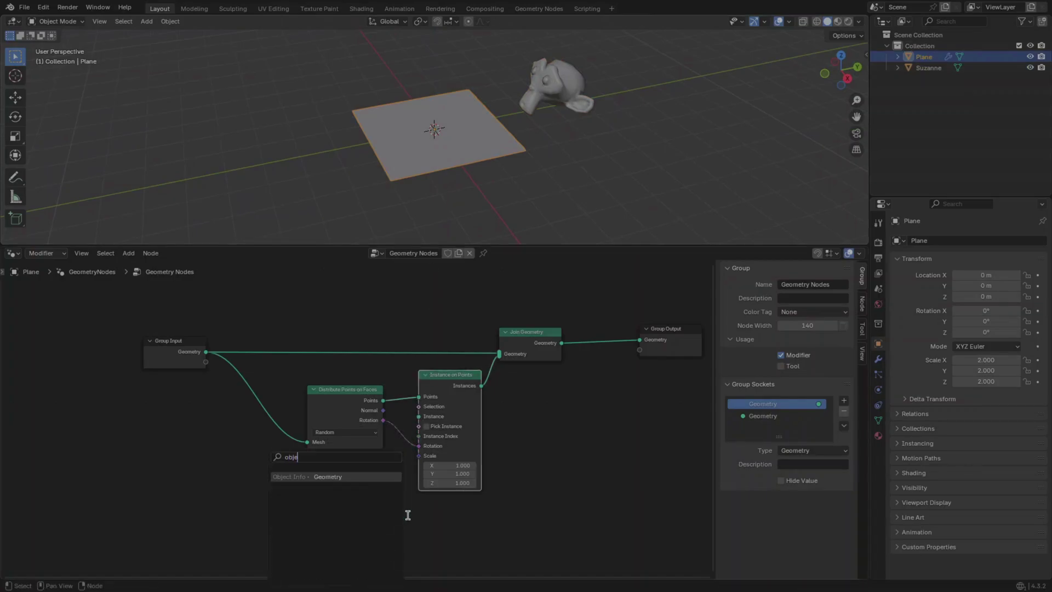
{"action": "key", "text": "Return"}
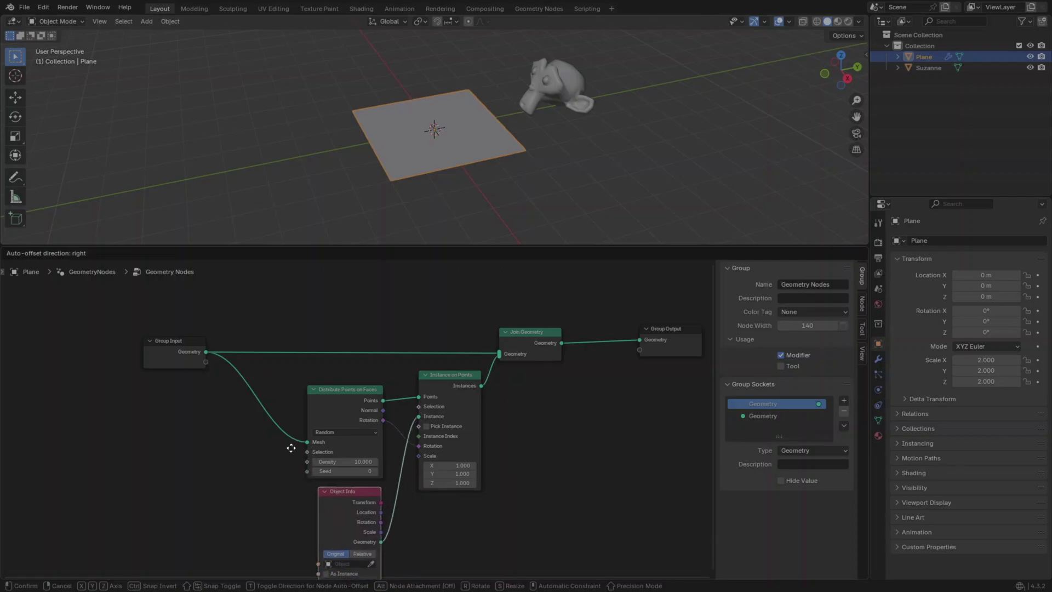
{"action": "left_click", "coordinate": [292, 454]}
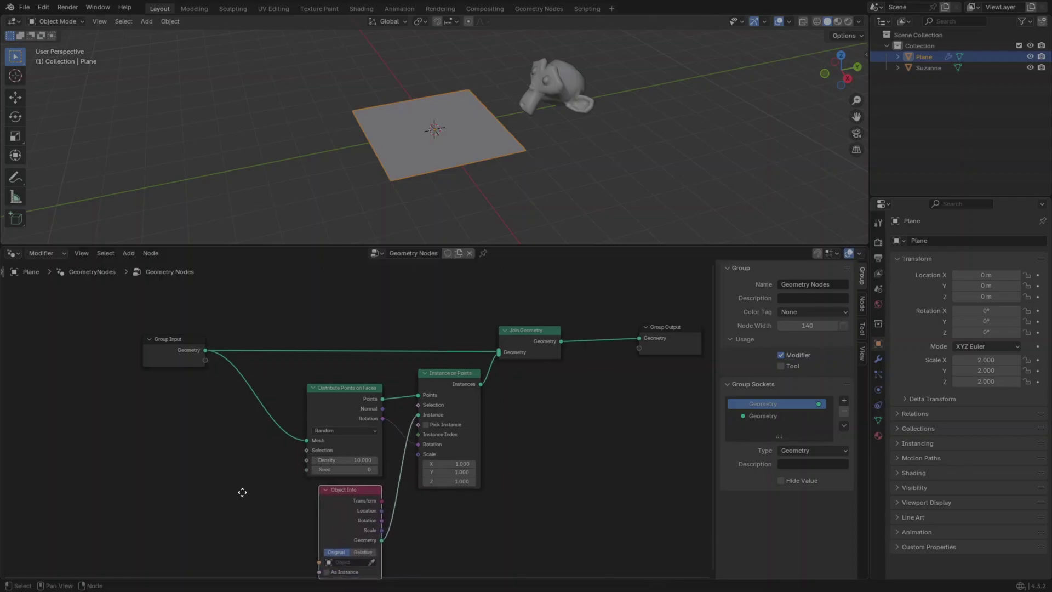
{"action": "middle_click_drag", "start_coordinate": [242, 493], "coordinate": [270, 454]}
- Pick the monkey as the Object Info node's object and lower the point distribution density to about 2.3
{"action": "left_click", "coordinate": [394, 518]}
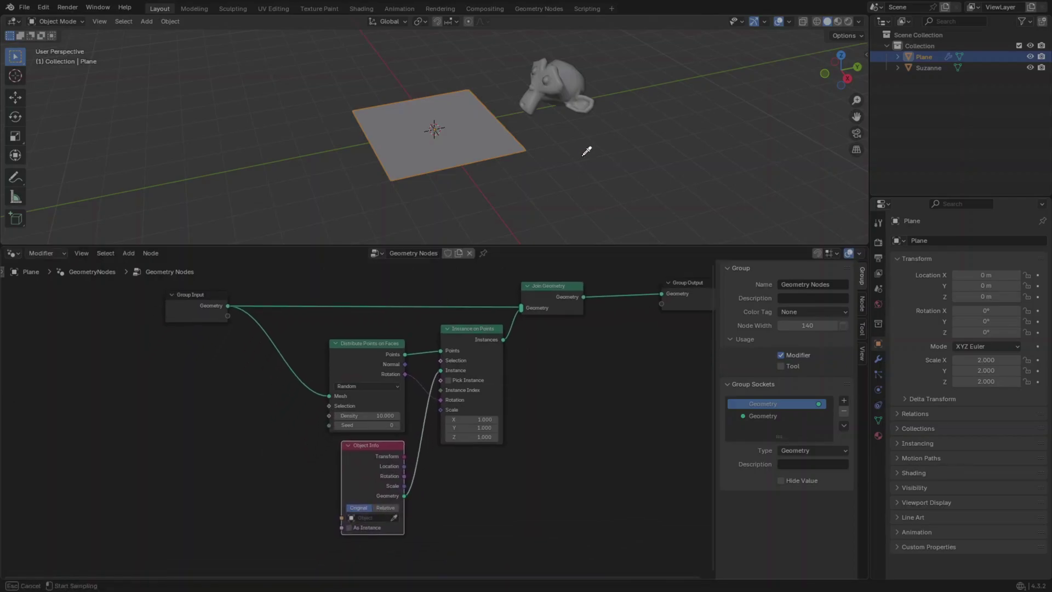
{"action": "left_click", "coordinate": [569, 80]}
{"action": "middle_click_drag", "start_coordinate": [568, 87], "coordinate": [535, 125]}
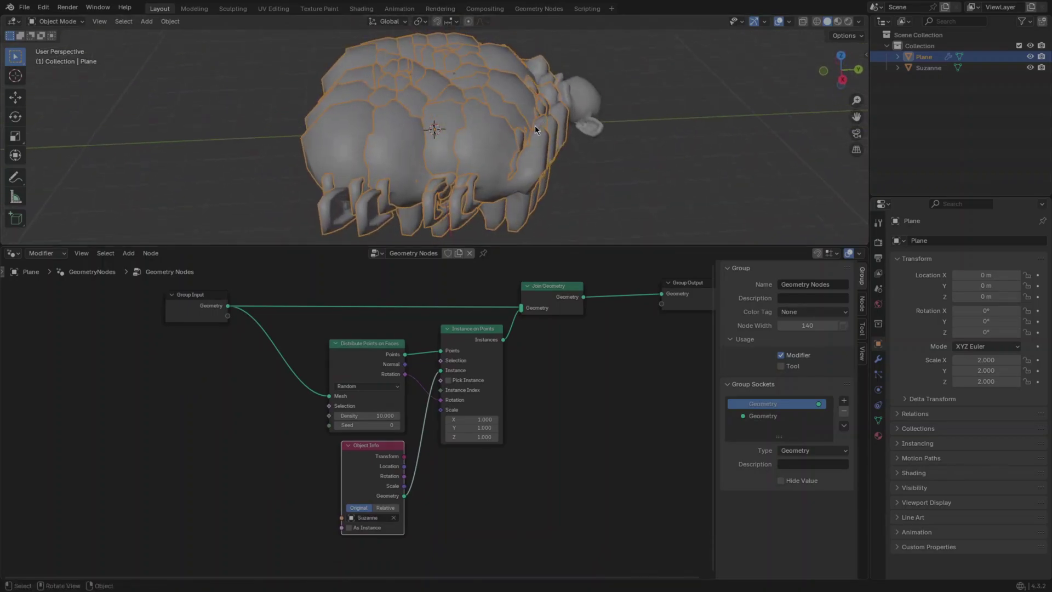
{"action": "left_click_drag", "start_coordinate": [366, 416], "coordinate": [335, 416]}
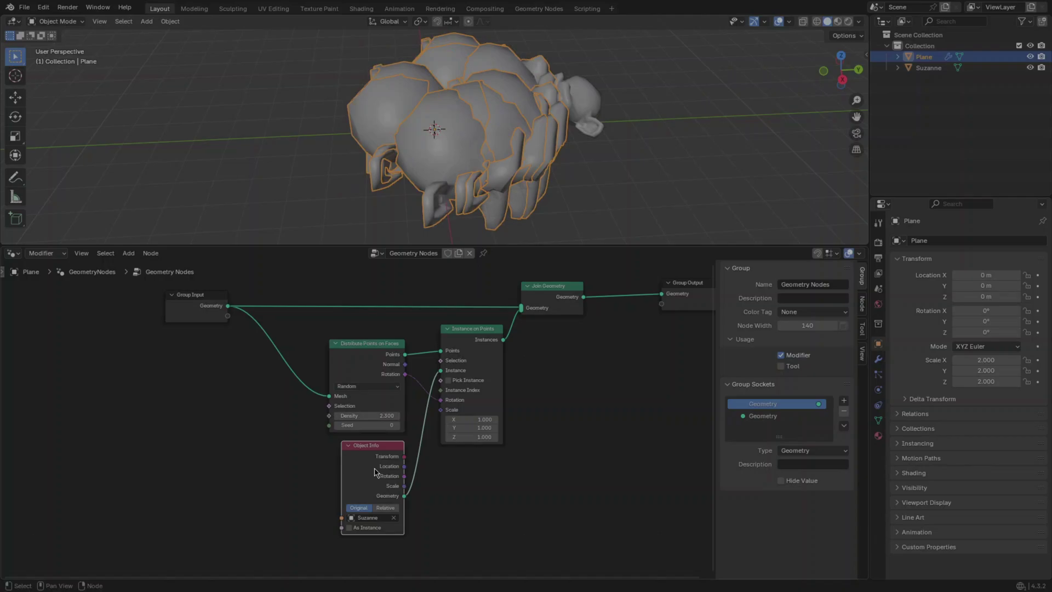
- Try the Relative transform space on the monkey's Object Info node, and return it to Original
{"action": "left_click", "coordinate": [384, 507]}
{"action": "middle_click_drag", "start_coordinate": [456, 178], "coordinate": [465, 130]}
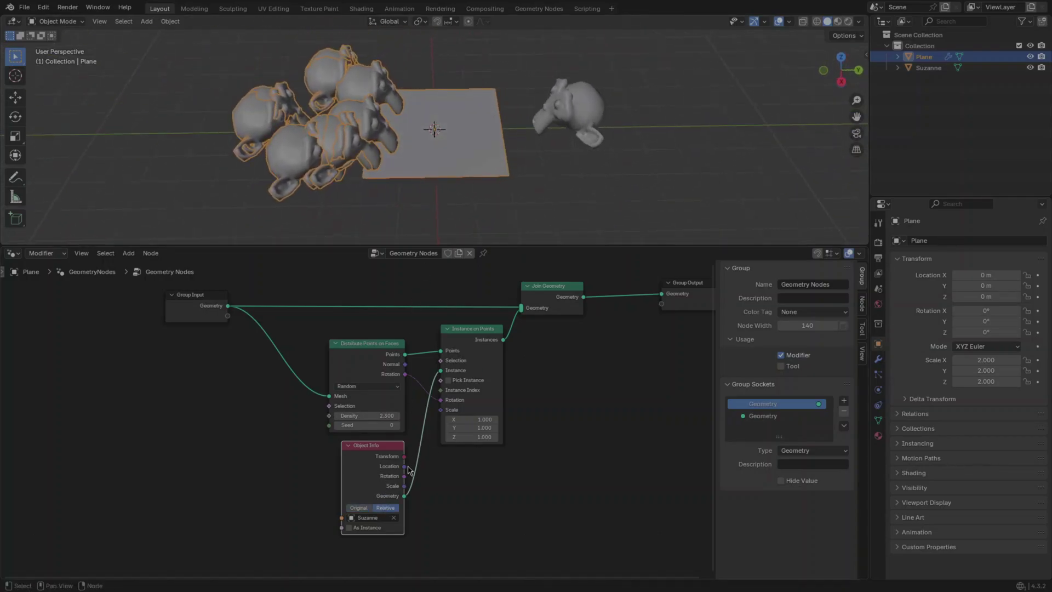
{"action": "left_click", "coordinate": [357, 508]}
{"action": "middle_click_drag", "start_coordinate": [501, 136], "coordinate": [469, 131]}
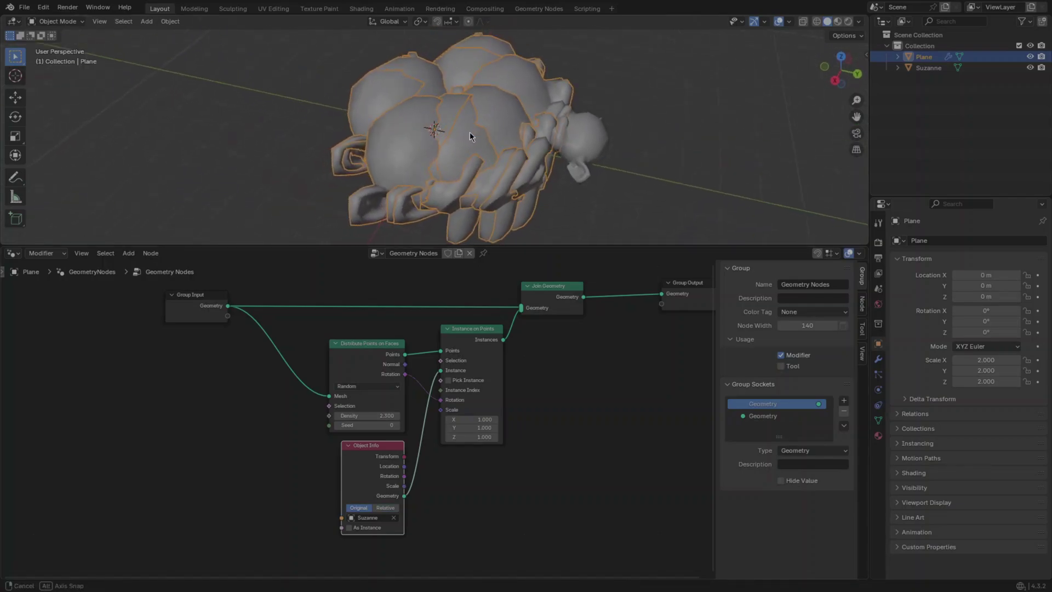
- Set the Instance on Points scale to 0.15 on X, Y and Z
{"action": "left_click", "coordinate": [467, 420]}
{"action": "left_click", "coordinate": [477, 420]}
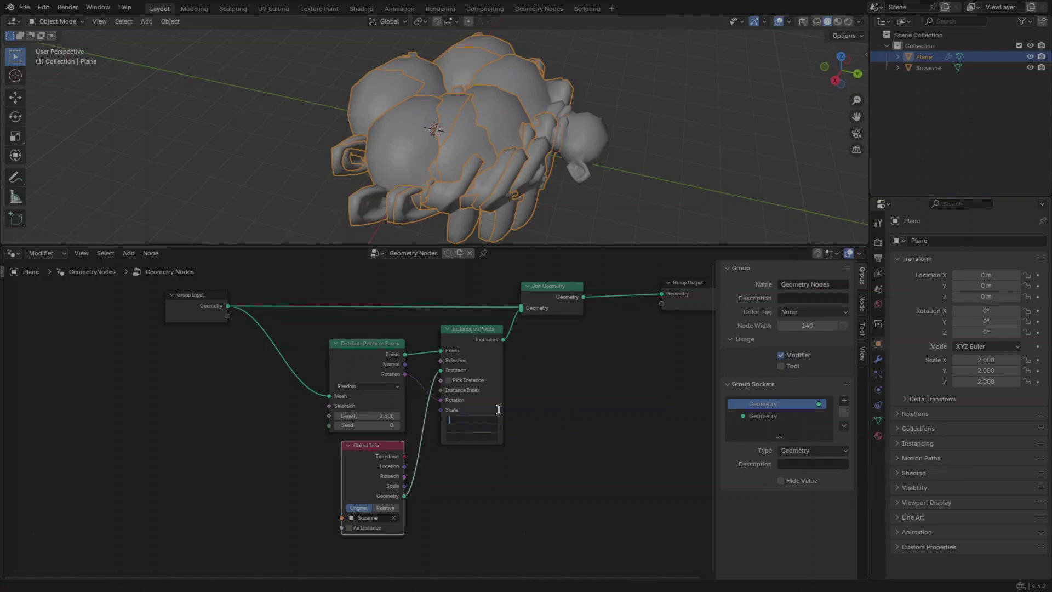
{"action": "key", "text": "Return"}
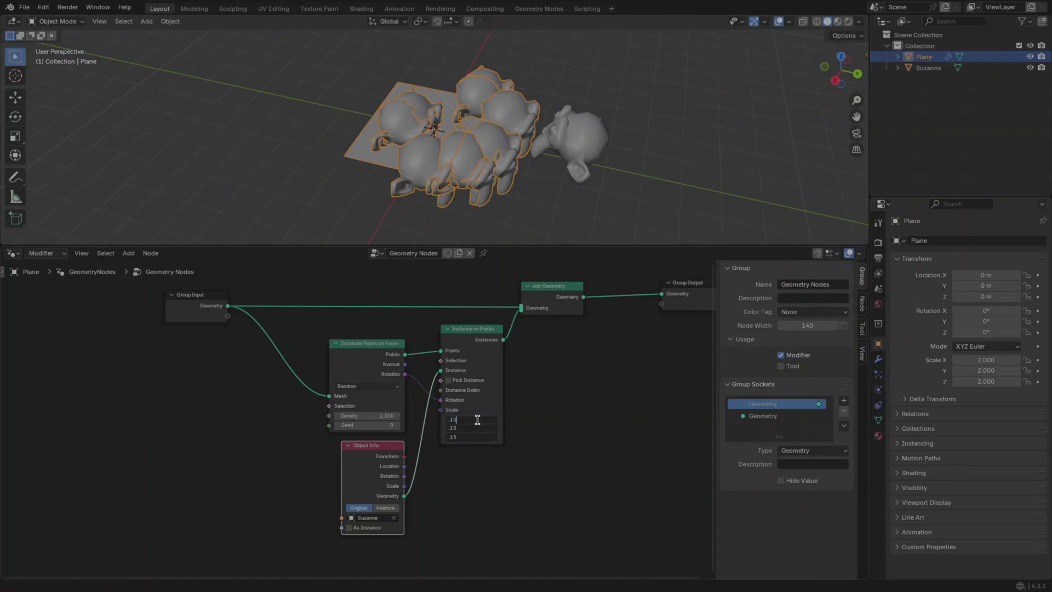
{"action": "key", "text": "Return"}
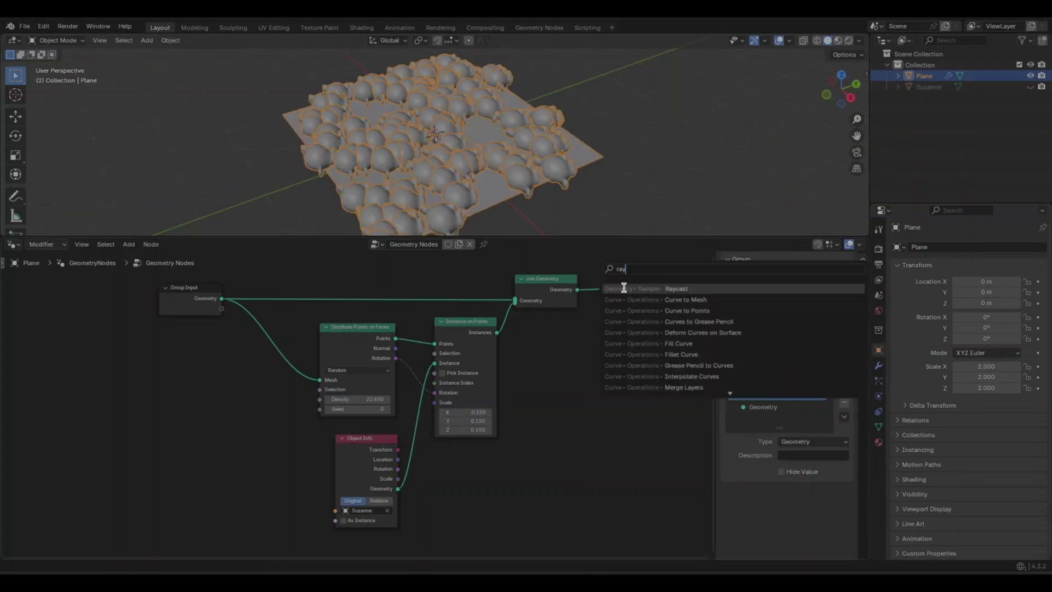
- Add a Raycast node below Group Input, beside the Distribute Points on Faces and Object Info nodes
{"action": "left_click", "coordinate": [623, 287]}
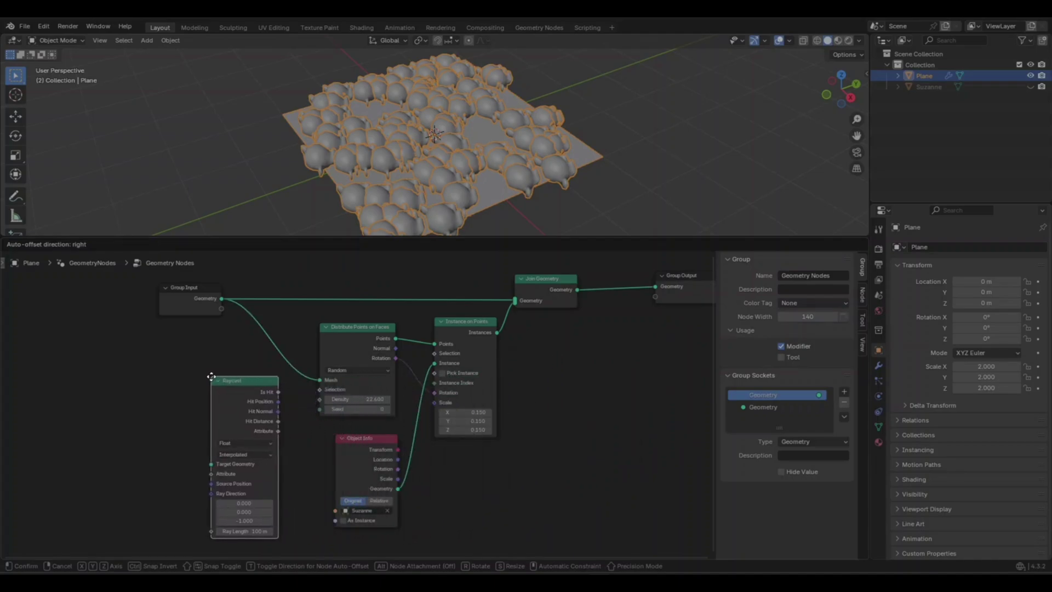
{"action": "left_click", "coordinate": [214, 388]}
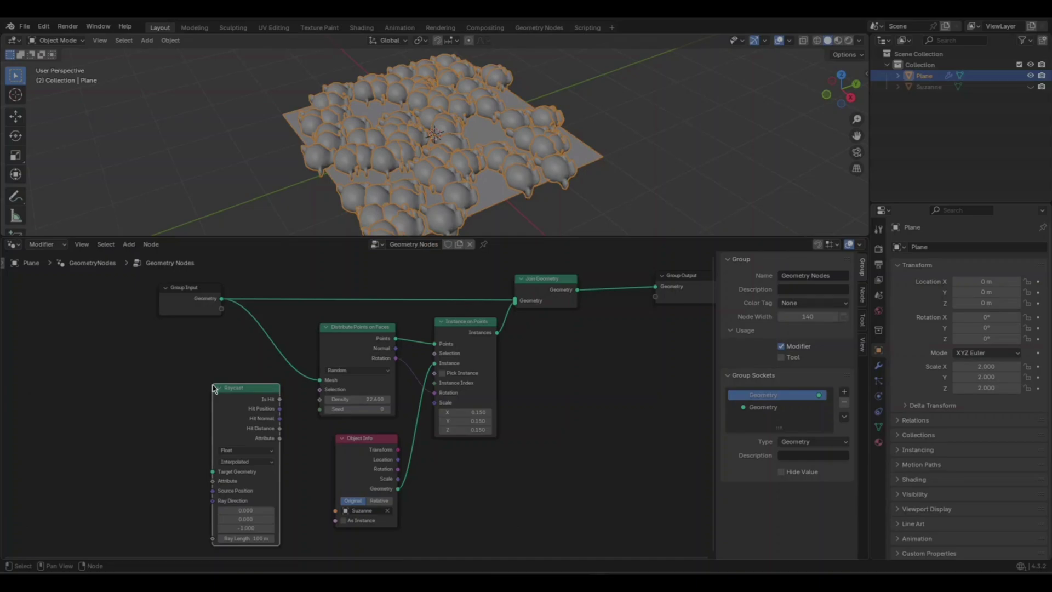
{"action": "middle_click_drag", "start_coordinate": [214, 388], "coordinate": [271, 358]}
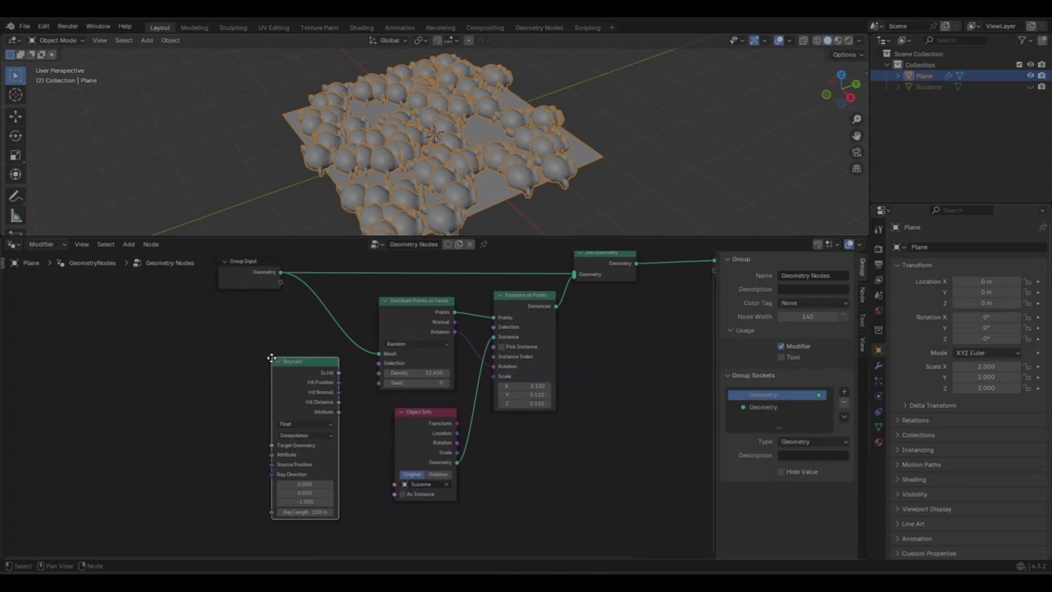
{"action": "key", "text": "alt+a"}
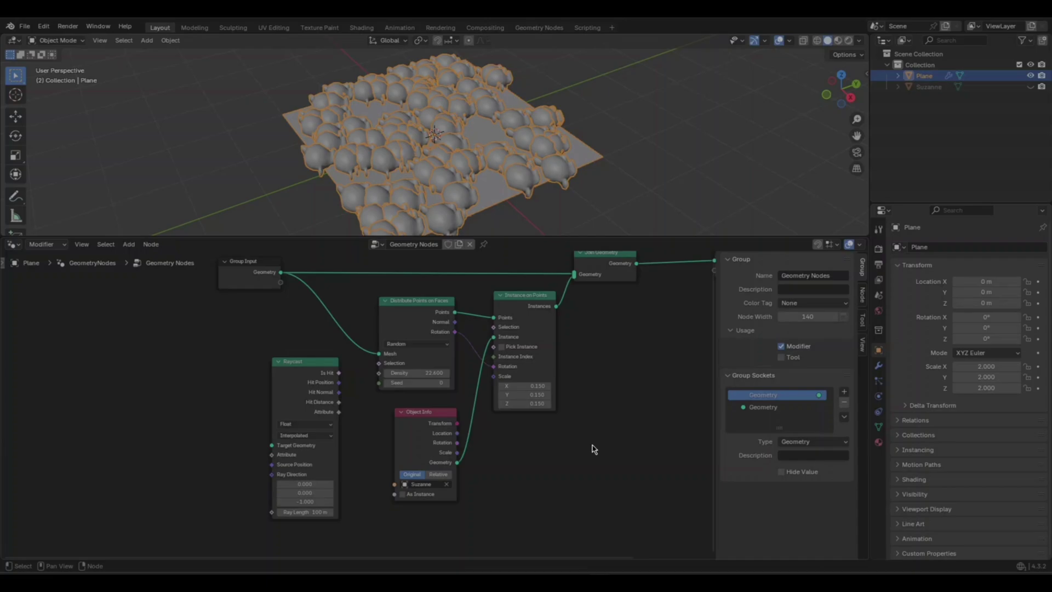
- Link Raycast's Is Hit output to the Instance on Points Selection, and reposition the Raycast and Distribute Points on Faces nodes
{"action": "left_click_drag", "start_coordinate": [339, 373], "coordinate": [494, 327]}
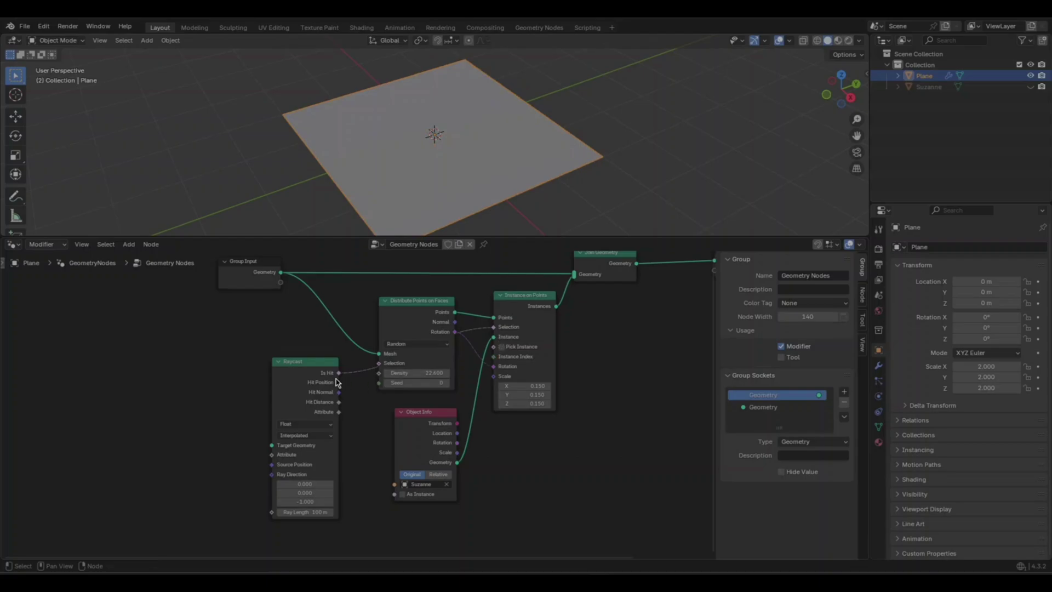
{"action": "left_click_drag", "start_coordinate": [336, 382], "coordinate": [345, 382]}
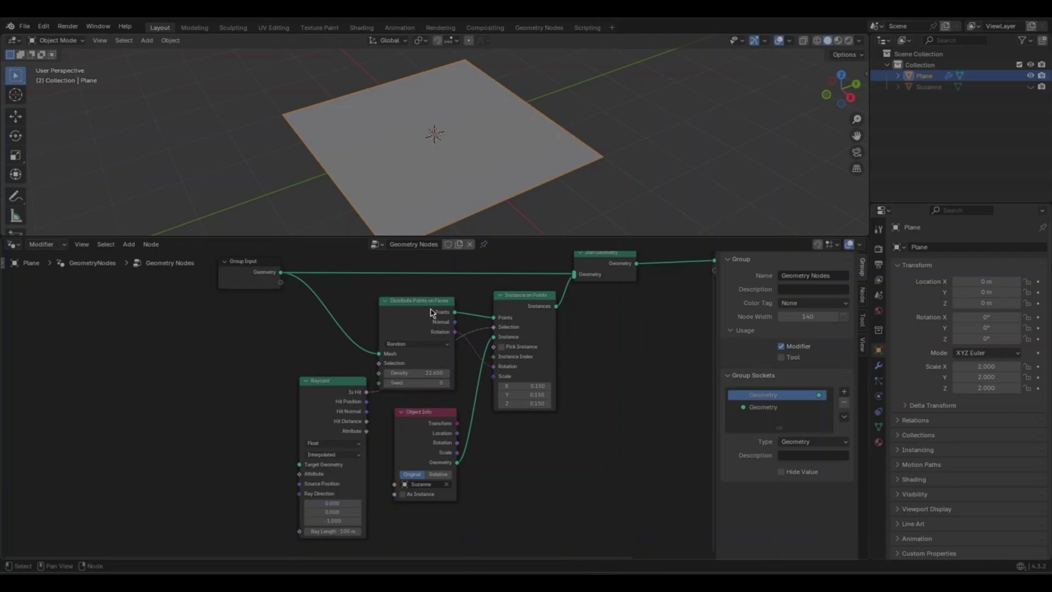
{"action": "left_click_drag", "start_coordinate": [428, 302], "coordinate": [419, 291]}
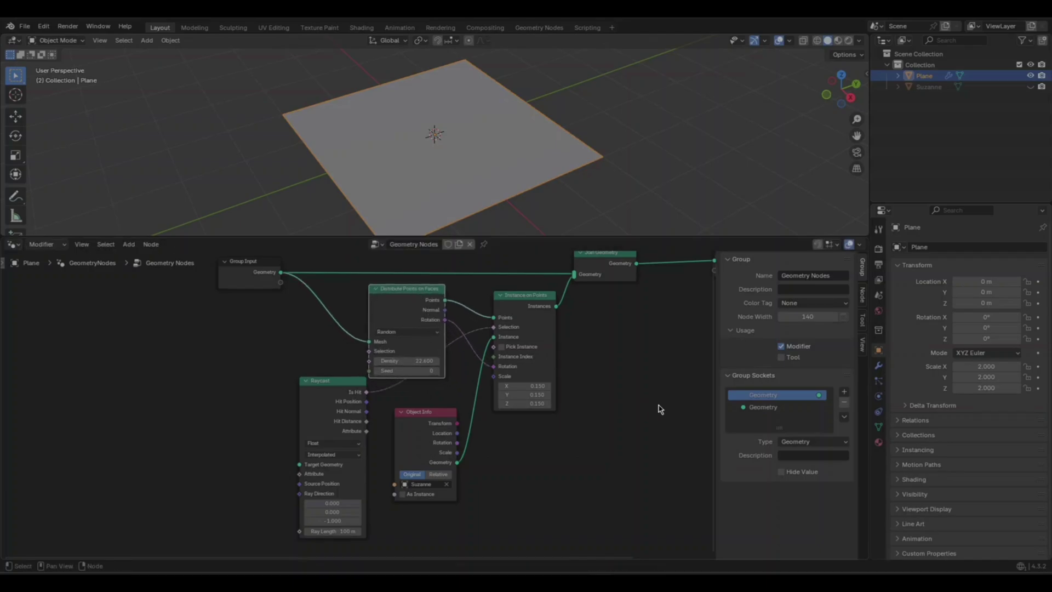
- Add a second Object Info node to the node tree
{"action": "key", "text": "Home"}
{"action": "middle_click_drag", "start_coordinate": [652, 544], "coordinate": [688, 531]}
{"action": "key", "text": "shift+a"}
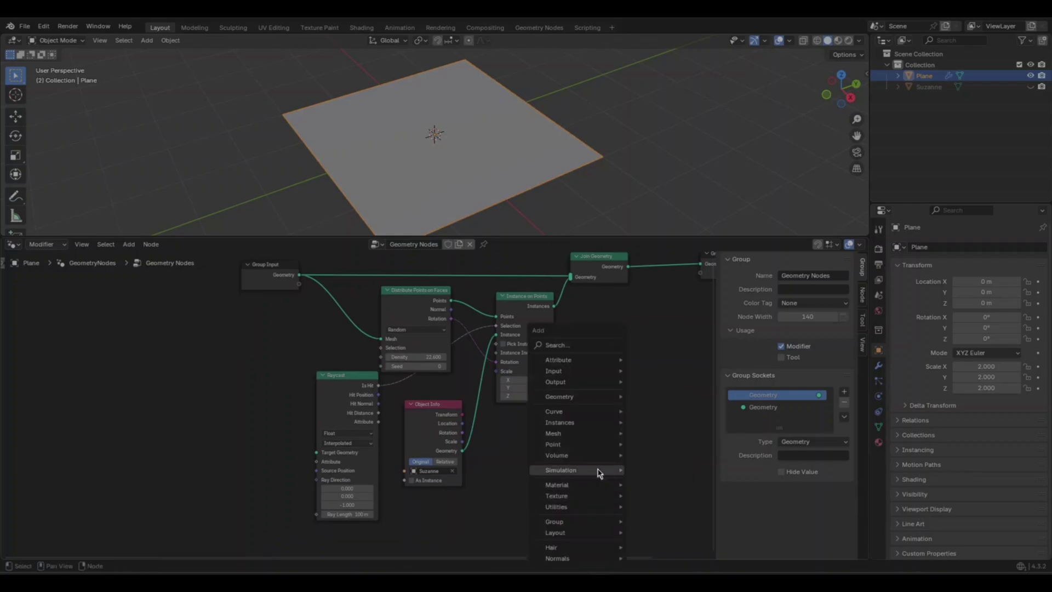
{"action": "left_click", "coordinate": [585, 350]}
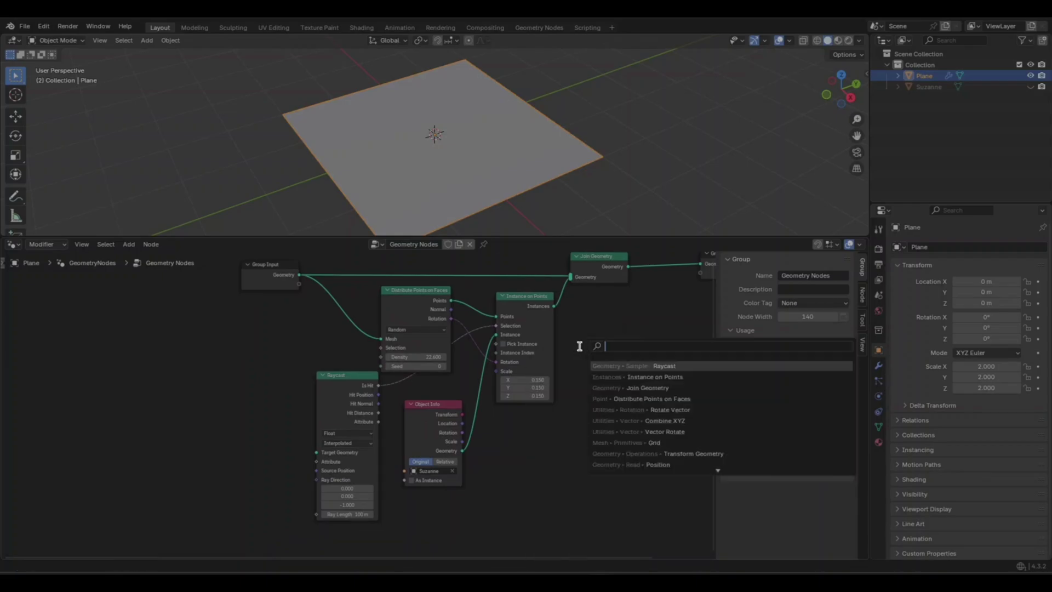
{"action": "type", "text": "obj"}
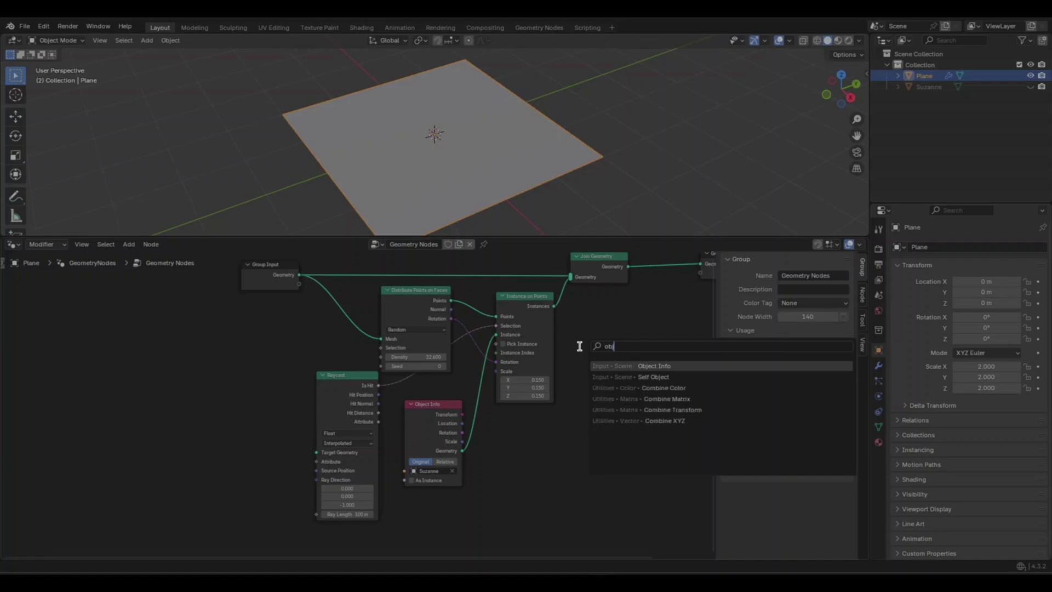
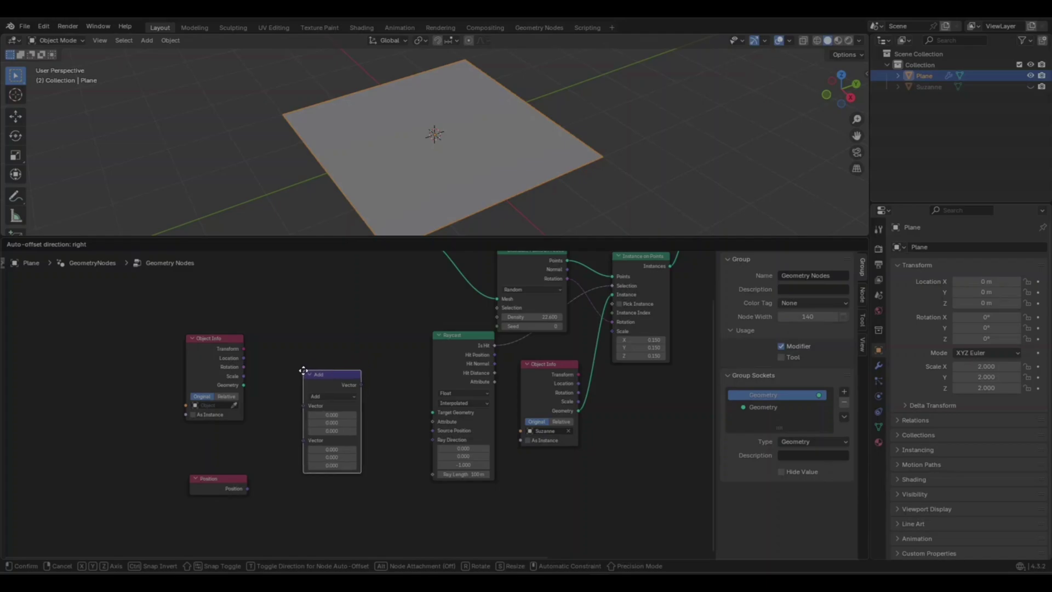
- Subtract Position from the empty Object Info node's Location with the vector math node, and link the result to Raycast's Ray Direction
{"action": "left_click_drag", "start_coordinate": [247, 488], "coordinate": [302, 441]}
{"action": "left_click", "coordinate": [337, 399]}
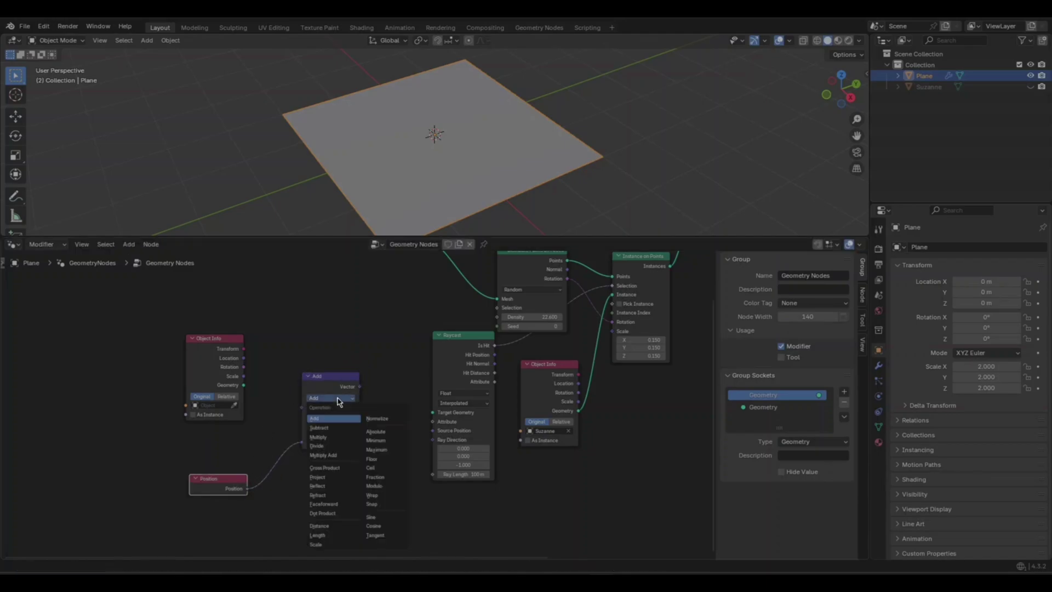
{"action": "left_click", "coordinate": [334, 428]}
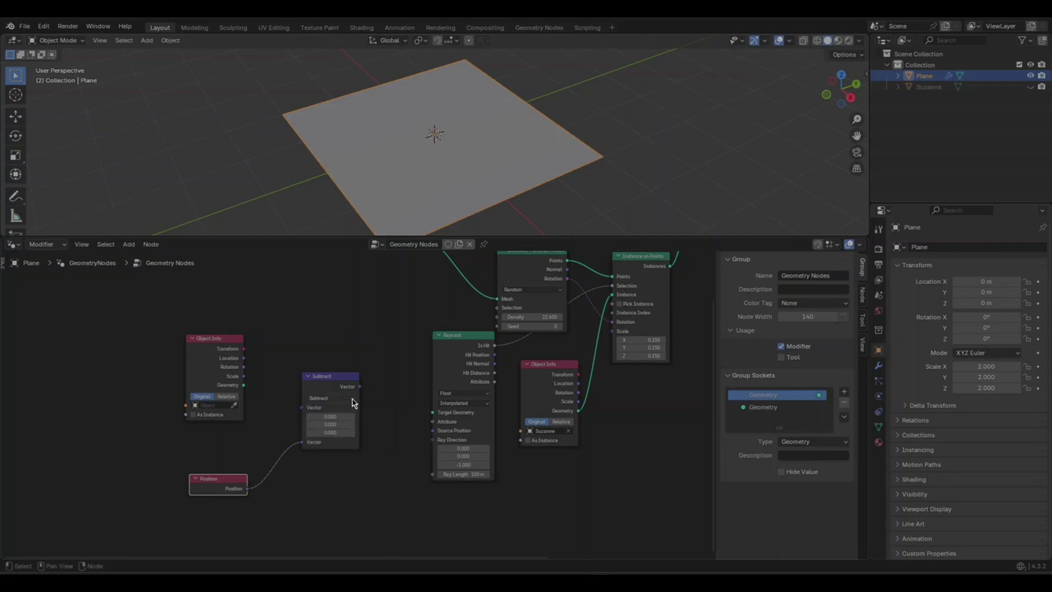
{"action": "left_click_drag", "start_coordinate": [360, 387], "coordinate": [432, 440]}
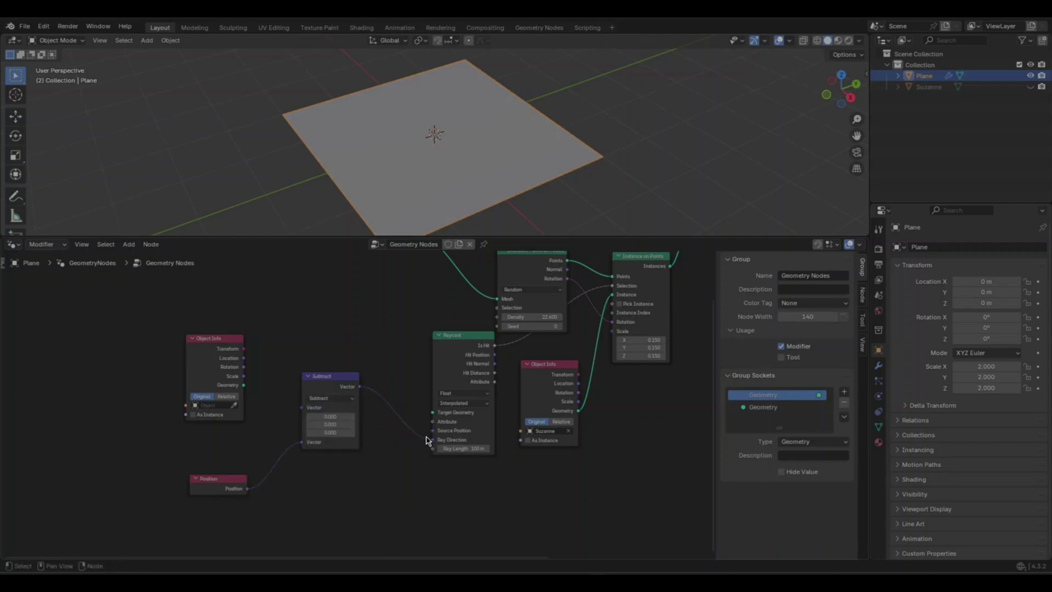
{"action": "left_click_drag", "start_coordinate": [244, 363], "coordinate": [301, 406]}
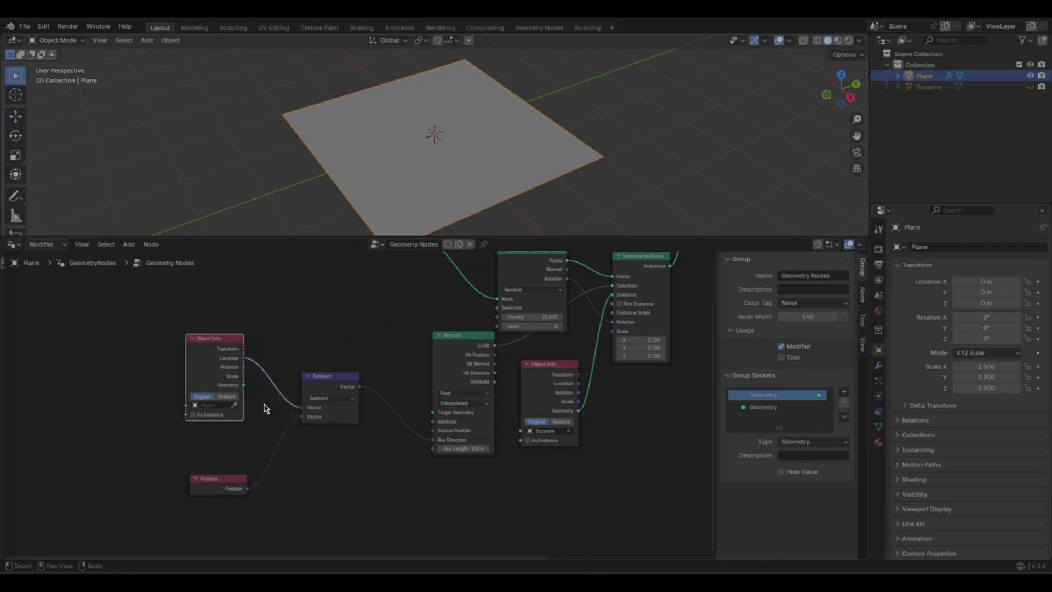
{"action": "left_click", "coordinate": [236, 406]}
{"action": "left_click", "coordinate": [202, 409]}
{"action": "double_click", "coordinate": [406, 244]}
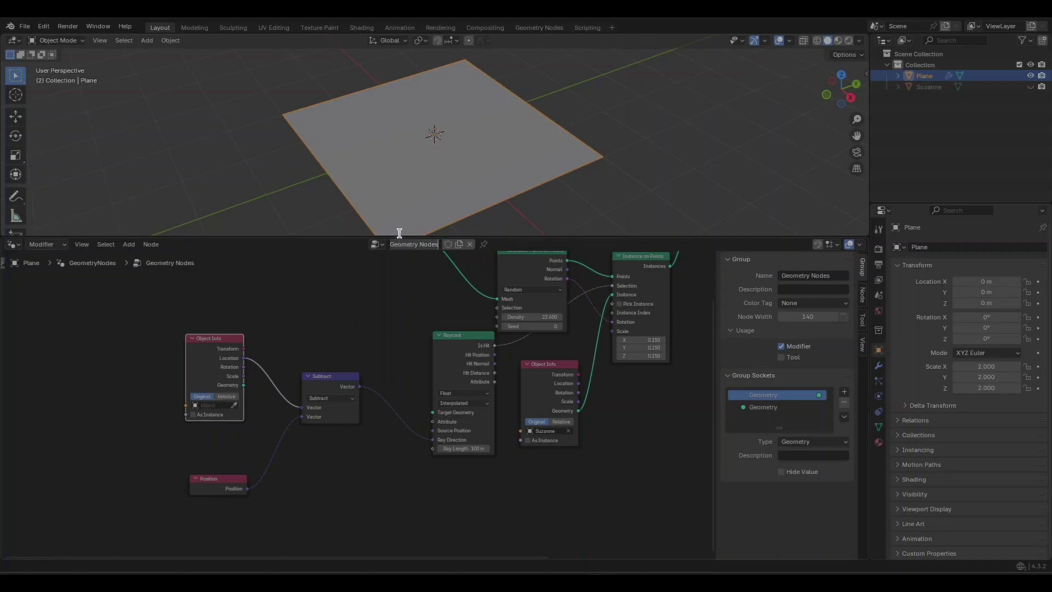
{"action": "left_click", "coordinate": [360, 236]}
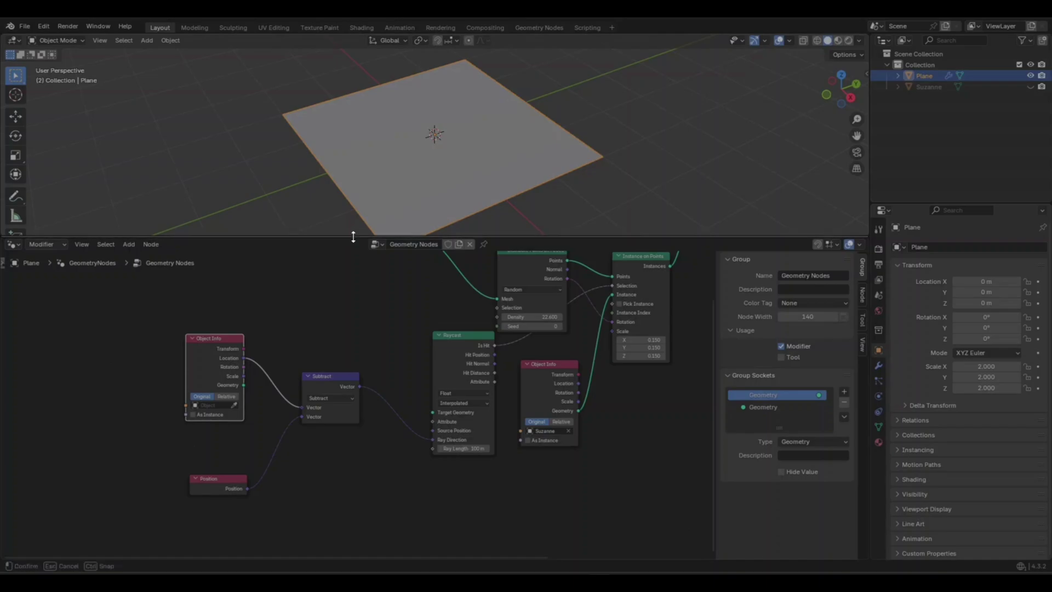
- Enlarge the 3D viewport and add a camera at the world origin
{"action": "left_click_drag", "start_coordinate": [375, 236], "coordinate": [331, 363]}
{"action": "left_click", "coordinate": [429, 323]}
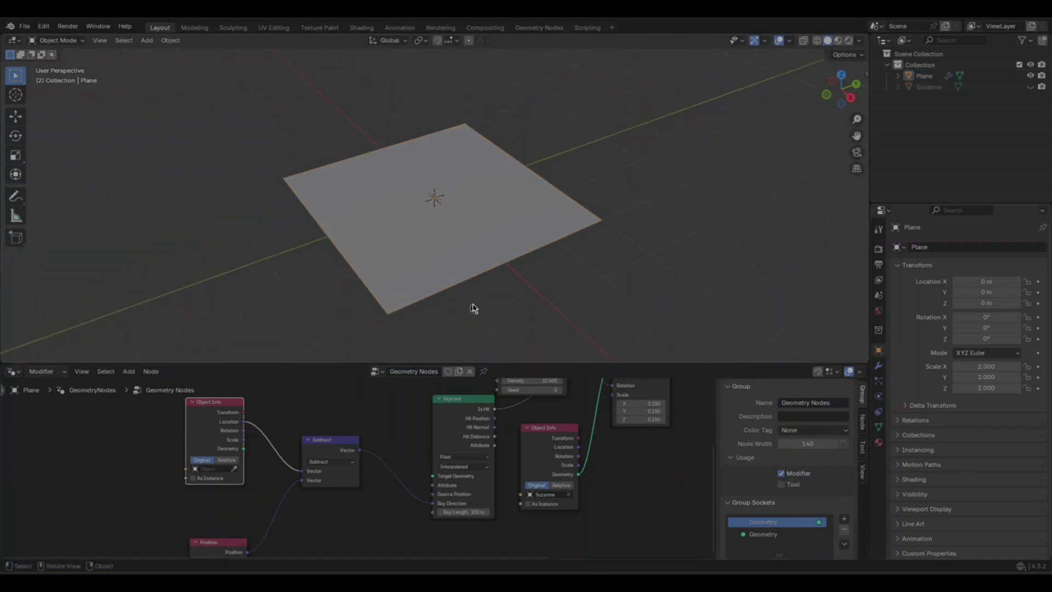
{"action": "middle_click_drag", "start_coordinate": [475, 309], "coordinate": [465, 272]}
{"action": "key", "text": "shift+a"}
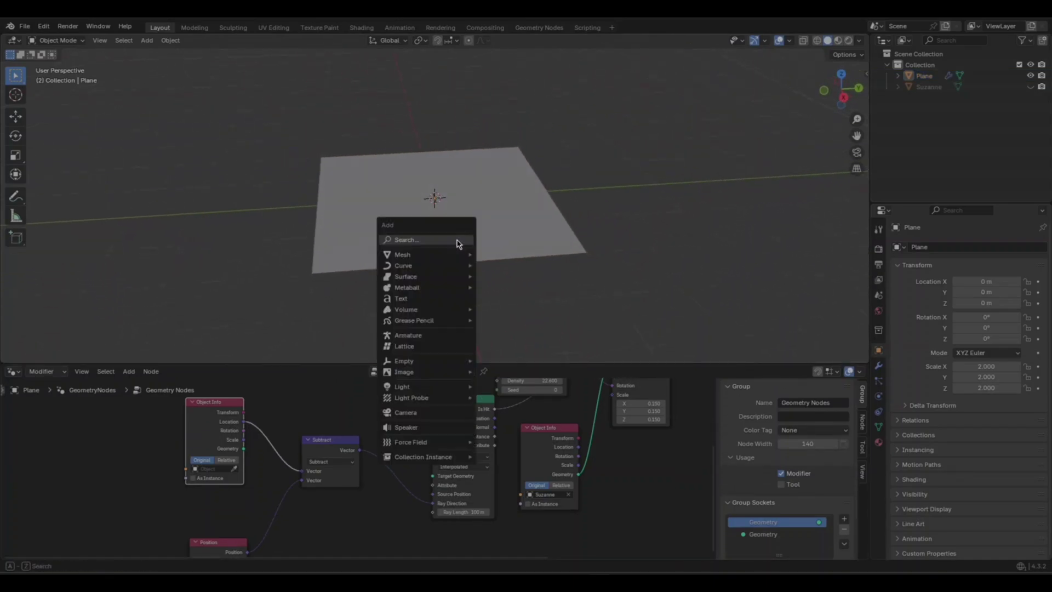
{"action": "left_click", "coordinate": [411, 412]}
{"action": "middle_click_drag", "start_coordinate": [479, 289], "coordinate": [457, 241]}
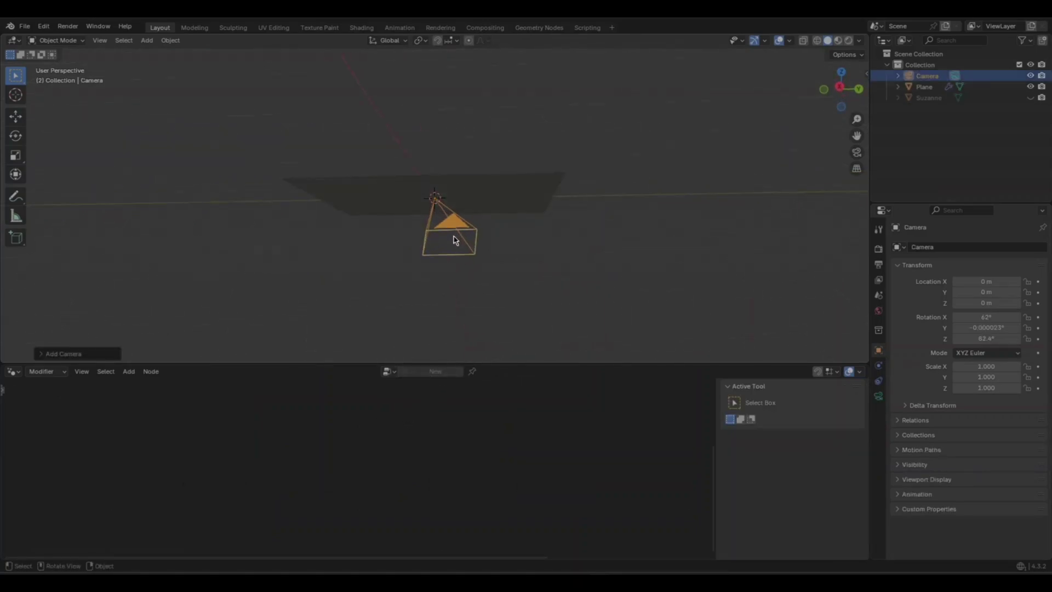
- Clear the camera's rotation and raise it along the Z axis above the plane
{"action": "key", "text": "alt+r"}
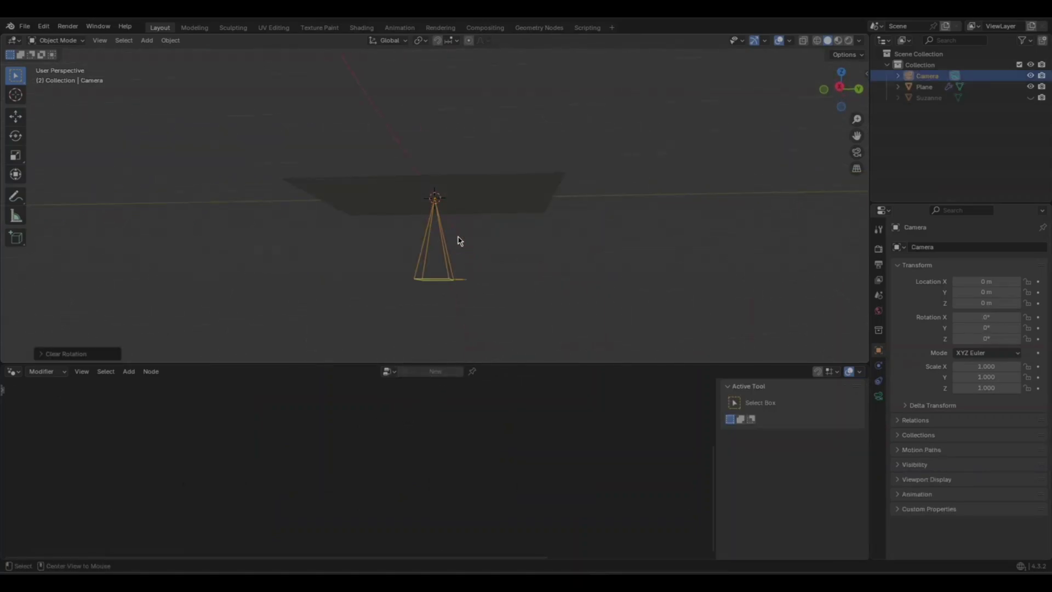
{"action": "key", "text": "g"}
{"action": "key", "text": "z"}
{"action": "left_click", "coordinate": [496, 180]}
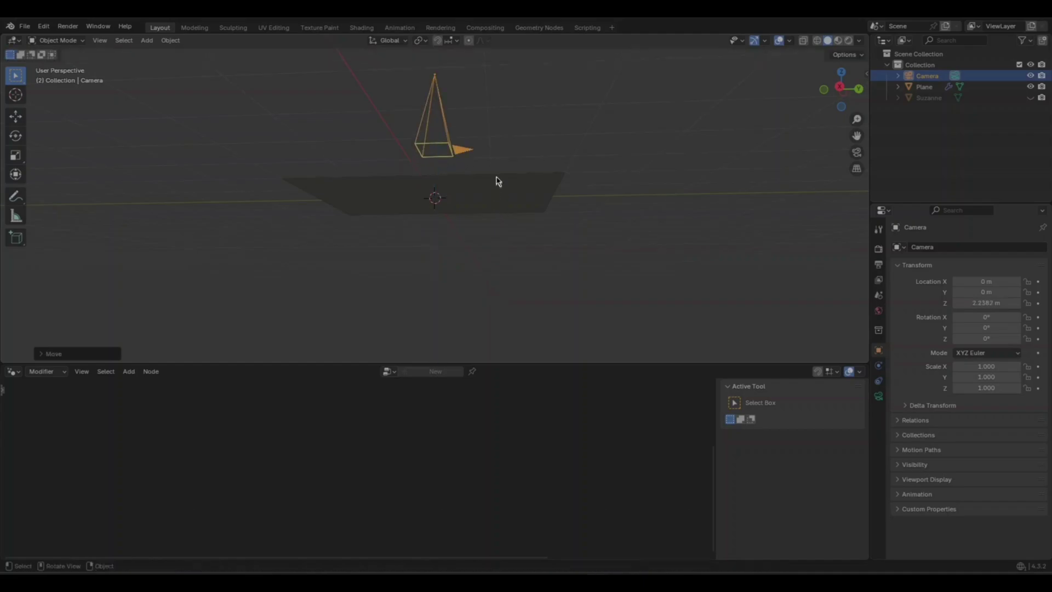
{"action": "middle_click_drag", "start_coordinate": [495, 179], "coordinate": [517, 207]}
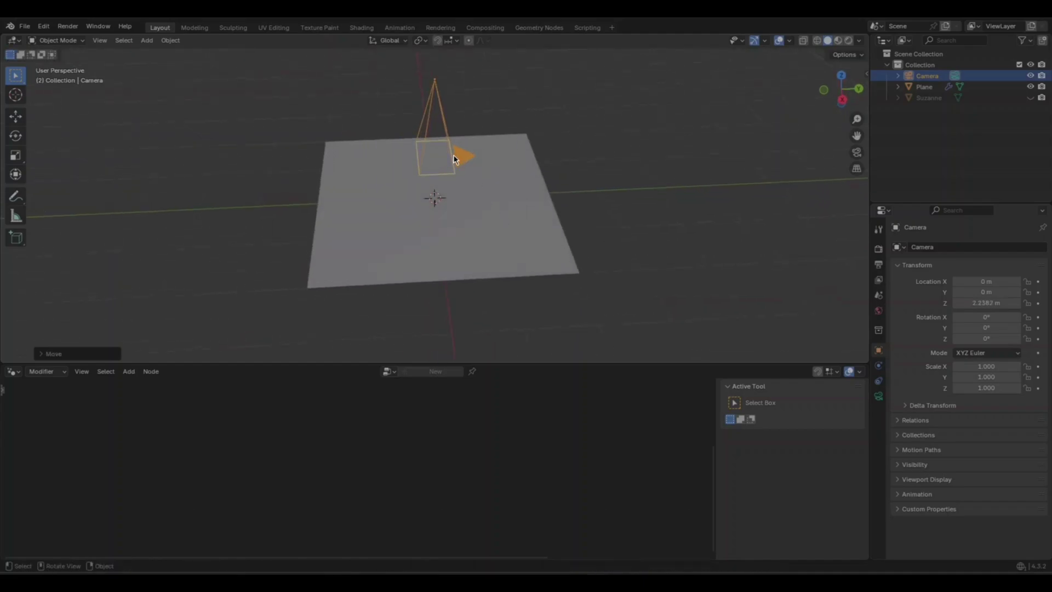
- Set the render output's vertical resolution to 1920 px
{"action": "left_click", "coordinate": [879, 249]}
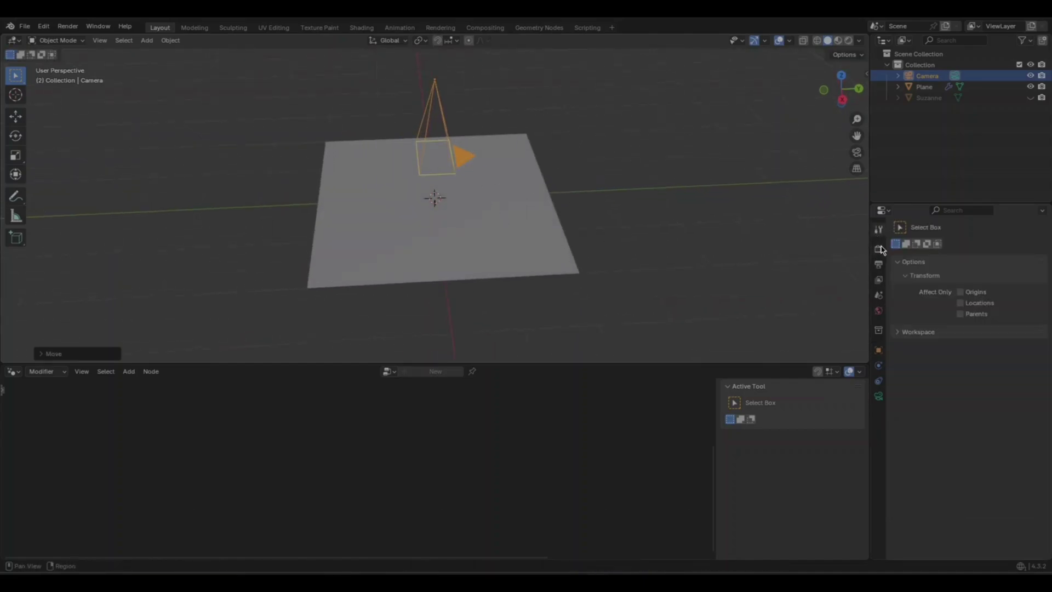
{"action": "left_click", "coordinate": [878, 249]}
{"action": "left_click", "coordinate": [879, 264]}
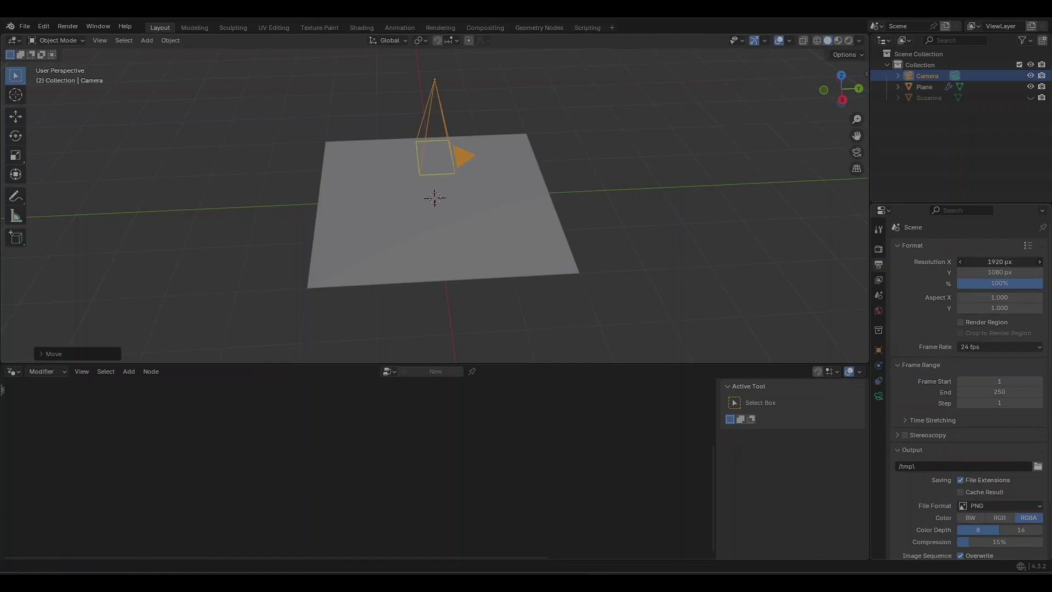
{"action": "left_click", "coordinate": [1013, 274]}
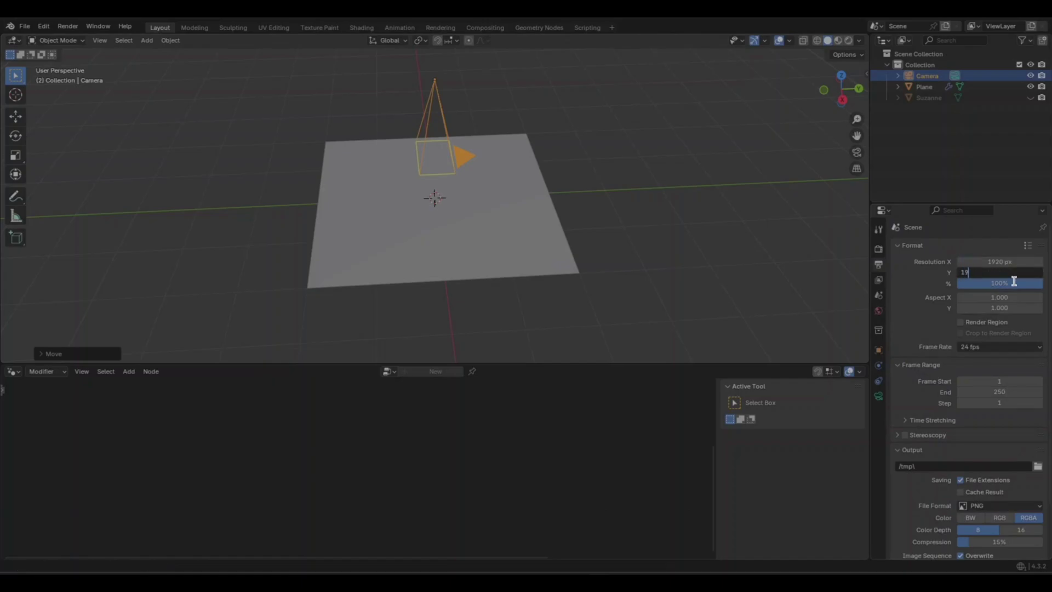
{"action": "key", "text": "Return"}
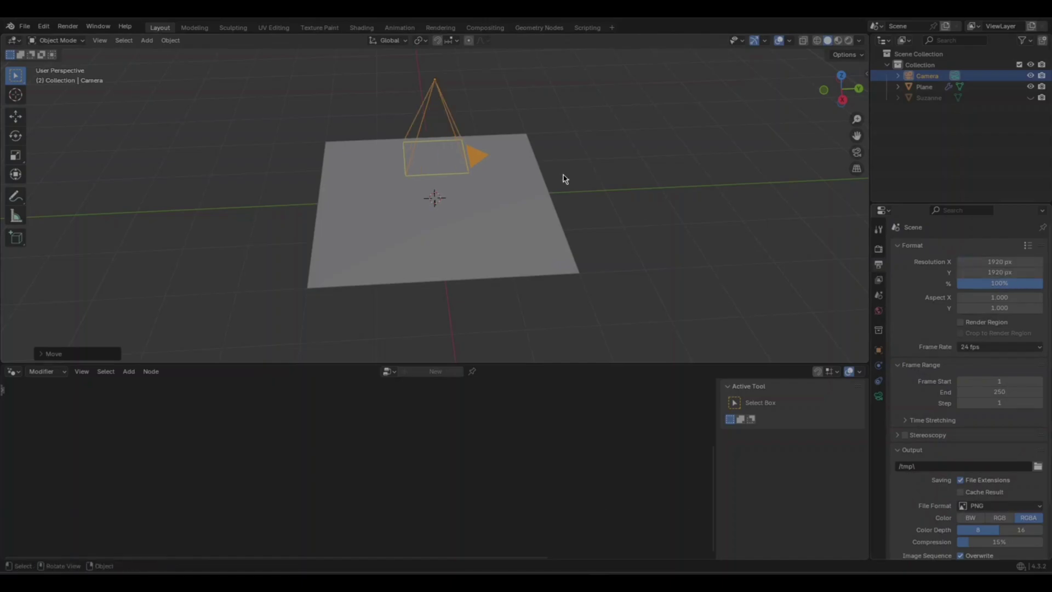
- Assign the camera to the plane's empty Object Info node and set that node to Relative
{"action": "left_click", "coordinate": [519, 173]}
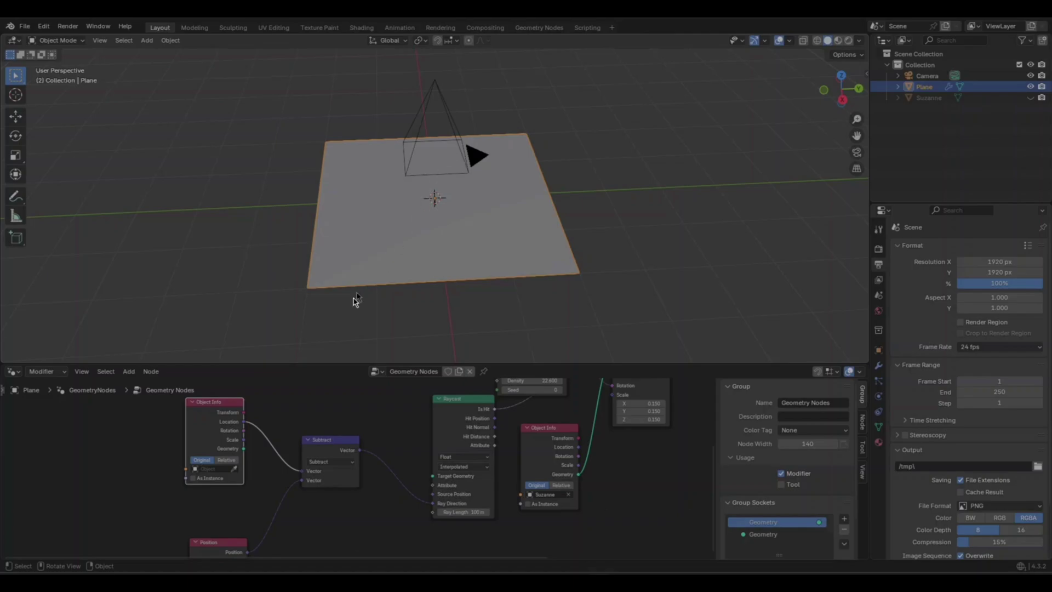
{"action": "left_click", "coordinate": [234, 468]}
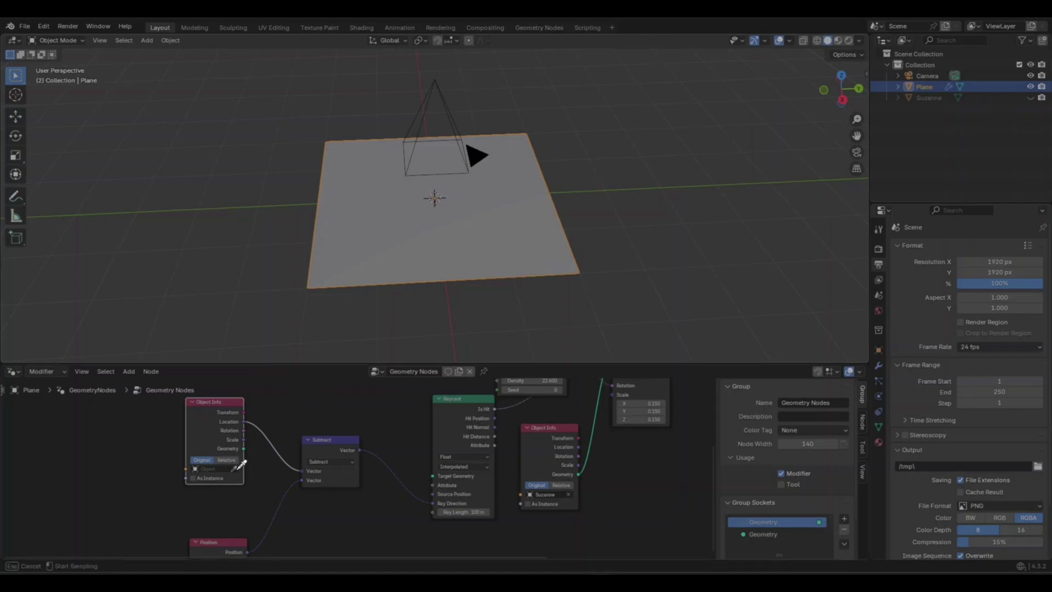
{"action": "left_click", "coordinate": [469, 158]}
{"action": "left_click", "coordinate": [464, 164]}
{"action": "middle_click_drag", "start_coordinate": [479, 183], "coordinate": [540, 238]}
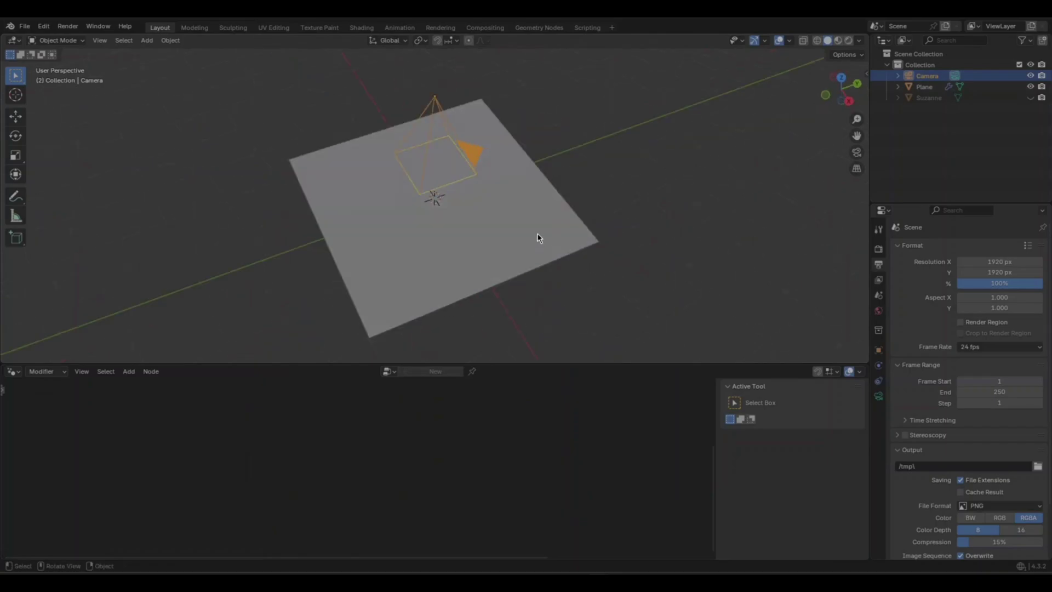
{"action": "left_click", "coordinate": [538, 238]}
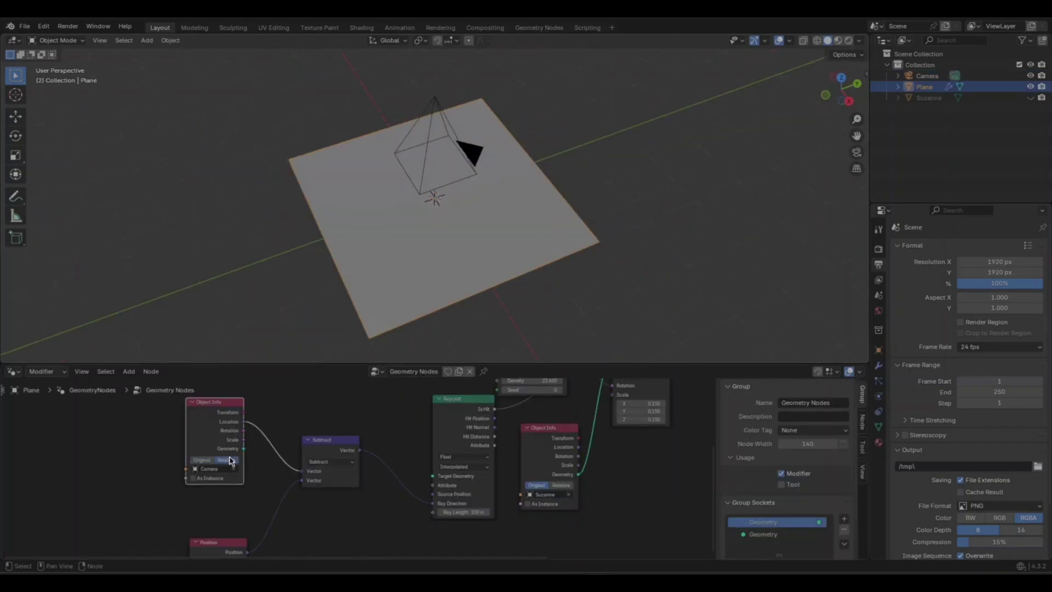
- Move the camera farther up along the Z axis above the plane
{"action": "left_click", "coordinate": [476, 177]}
{"action": "key", "text": "g"}
{"action": "key", "text": "z"}
{"action": "left_click", "coordinate": [529, 160]}
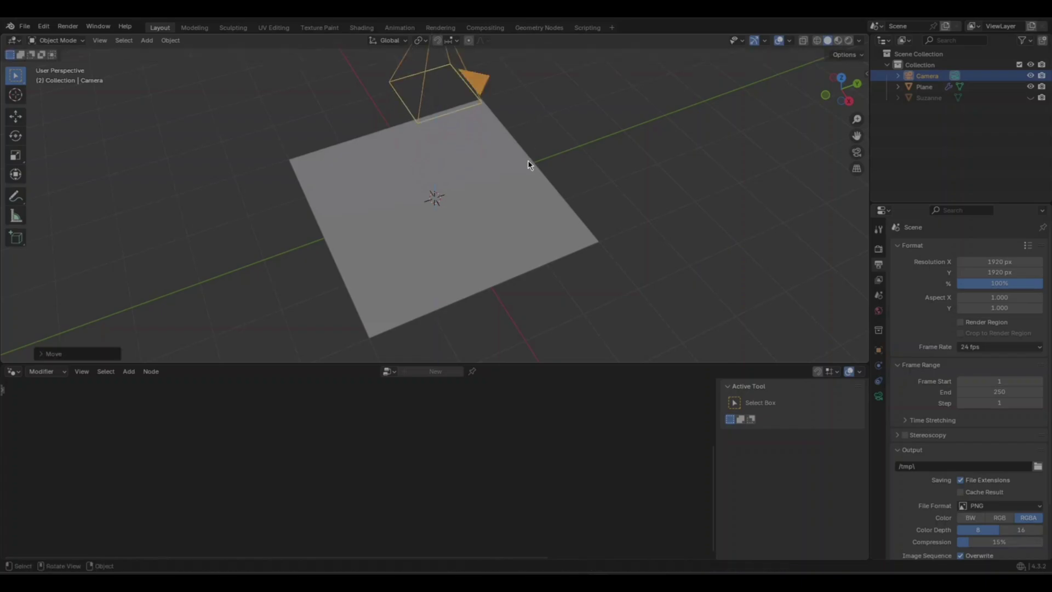
{"action": "middle_click_drag", "start_coordinate": [529, 160], "coordinate": [462, 206]}
- Enlarge the node editor and add a Grid node to the plane's node tree, near the Group Input
{"action": "left_click", "coordinate": [461, 206]}
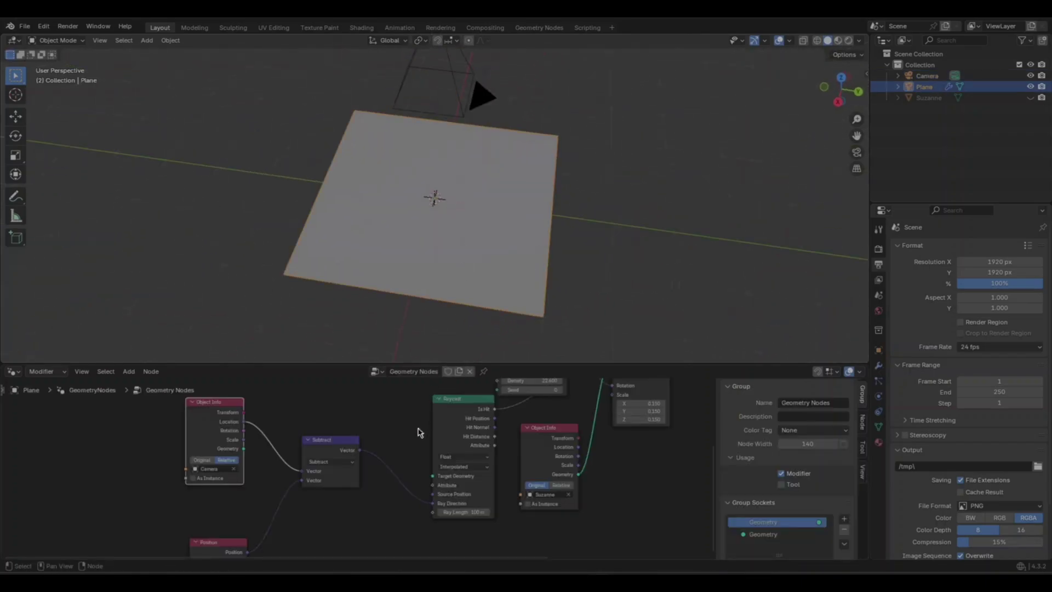
{"action": "scroll", "coordinate": [391, 485], "scroll_direction": "down", "scroll_amount": 2}
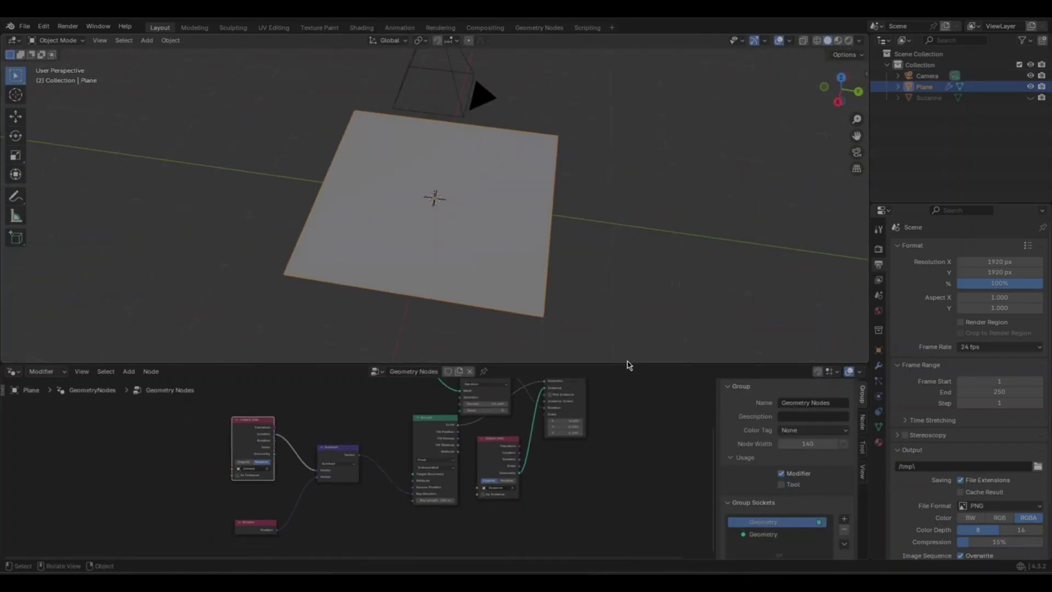
{"action": "left_click_drag", "start_coordinate": [629, 364], "coordinate": [625, 230]}
{"action": "middle_click_drag", "start_coordinate": [650, 328], "coordinate": [562, 347]}
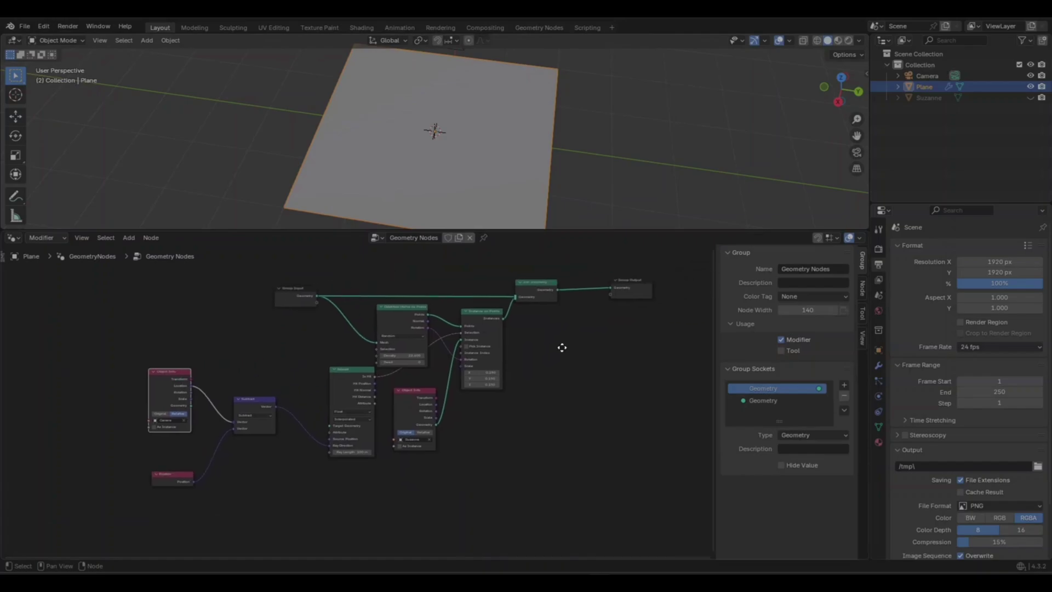
{"action": "key", "text": "shift+a"}
{"action": "left_click", "coordinate": [288, 344]}
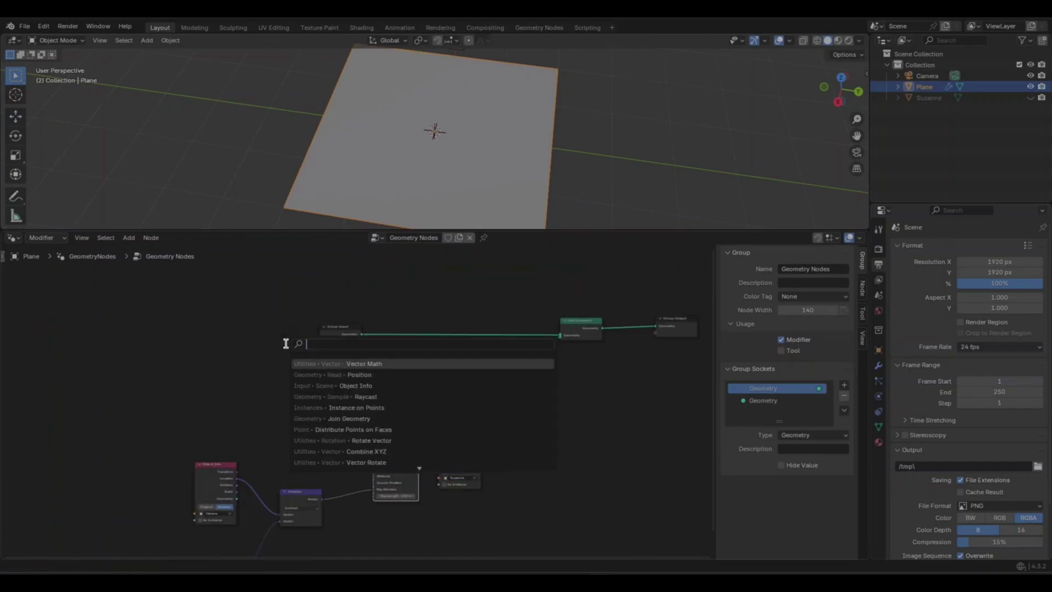
{"action": "type", "text": "grid"}
{"action": "key", "text": "Return"}
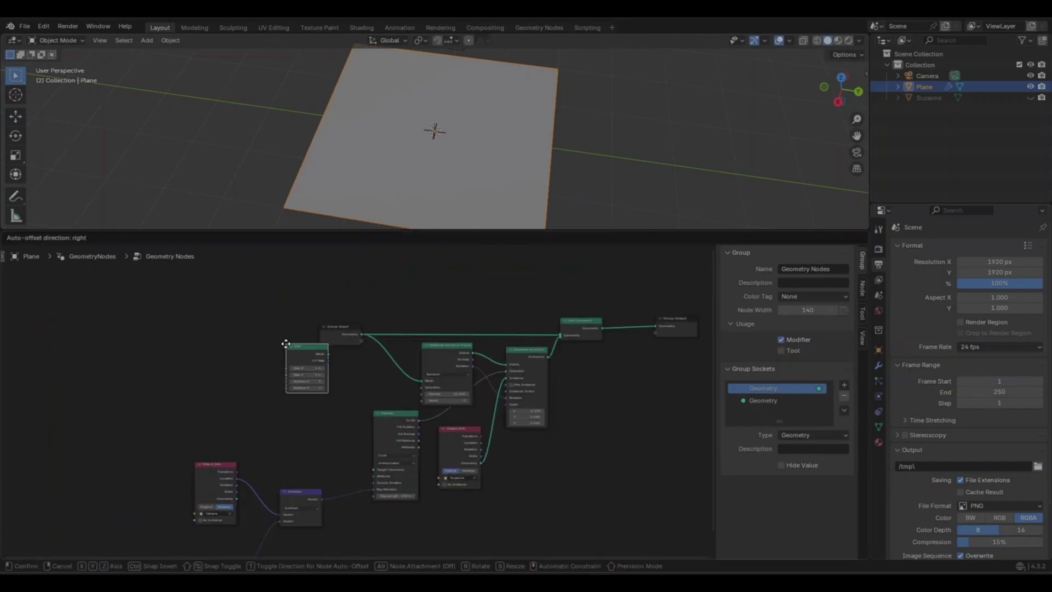
{"action": "left_click", "coordinate": [219, 371]}
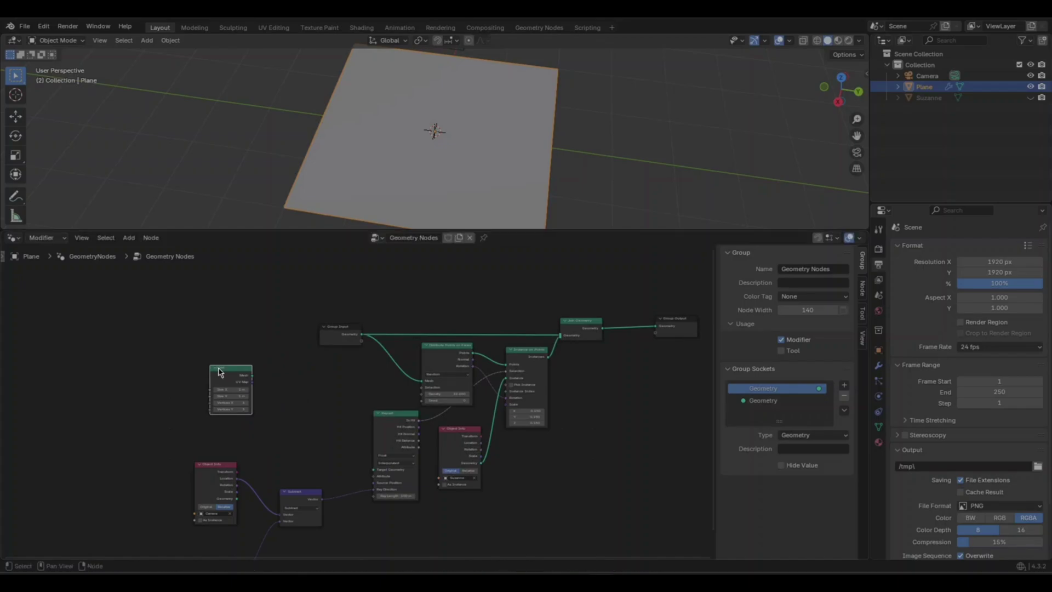
- Add a Transform Geometry node, link the Grid's Mesh into it, and reposition both nodes away from the Group Input
{"action": "left_click", "coordinate": [294, 366]}
{"action": "key", "text": "shift+a"}
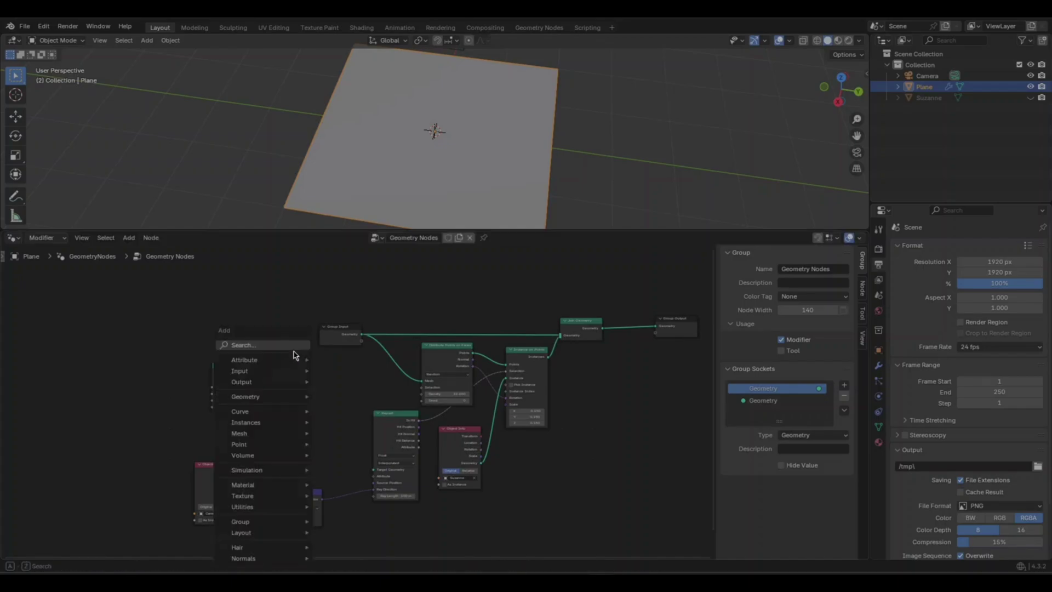
{"action": "type", "text": "trans"}
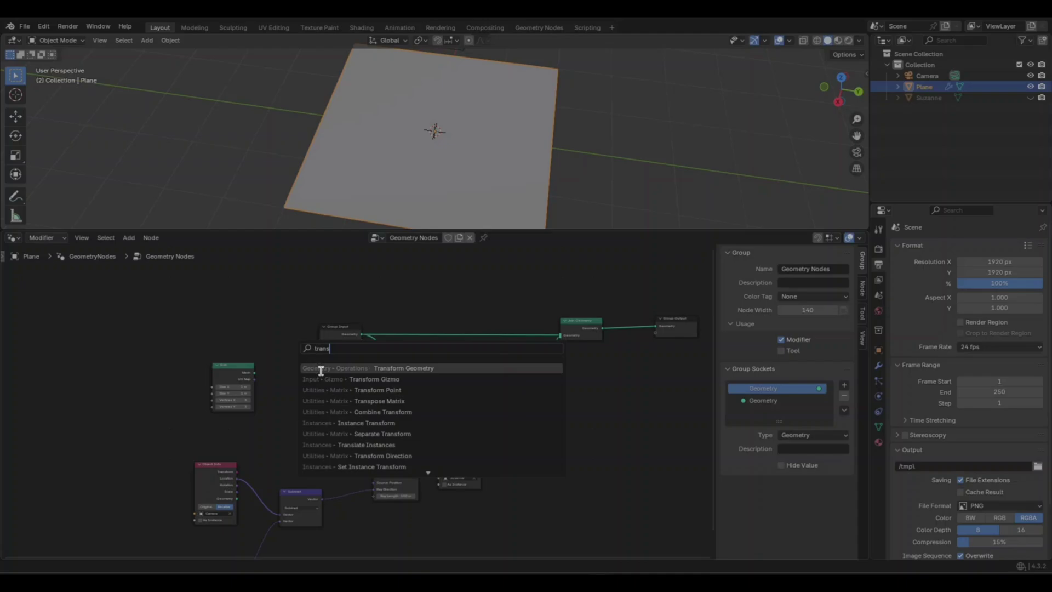
{"action": "left_click", "coordinate": [320, 370]}
{"action": "left_click", "coordinate": [285, 357]}
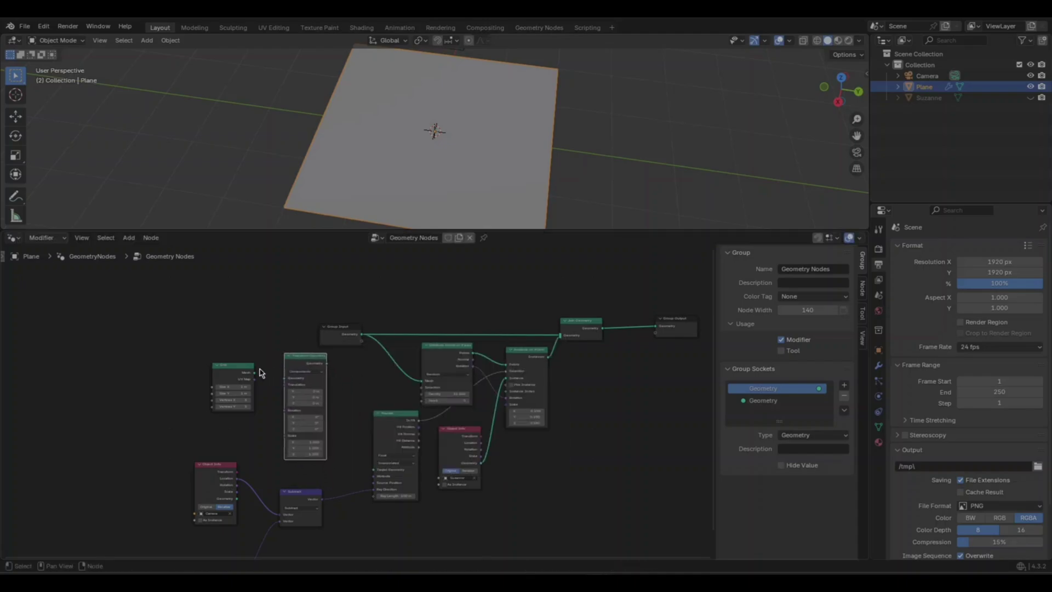
{"action": "left_click_drag", "start_coordinate": [253, 374], "coordinate": [285, 378]}
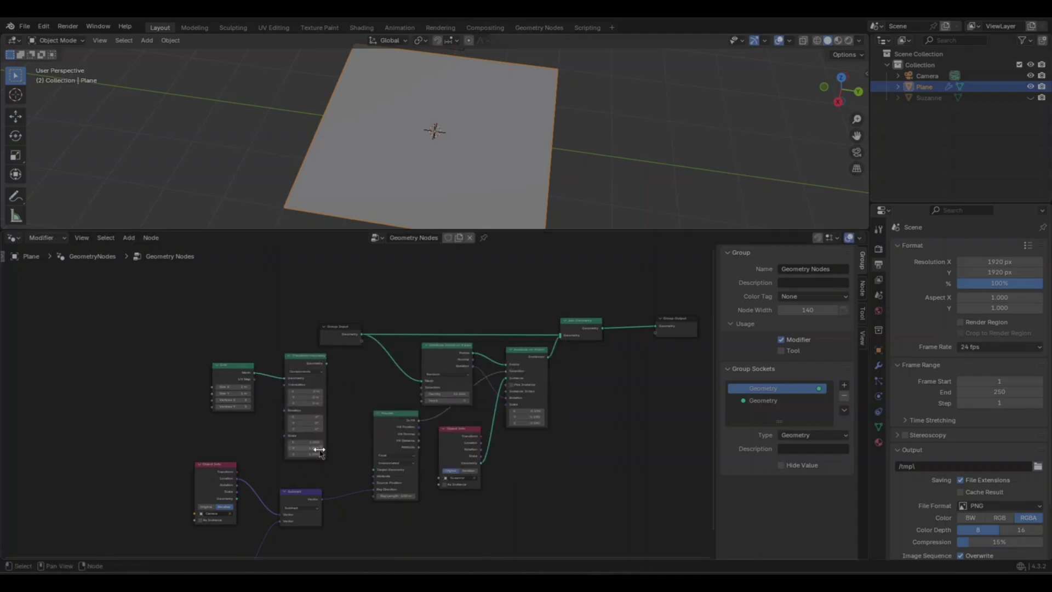
{"action": "left_click_drag", "start_coordinate": [327, 476], "coordinate": [235, 367]}
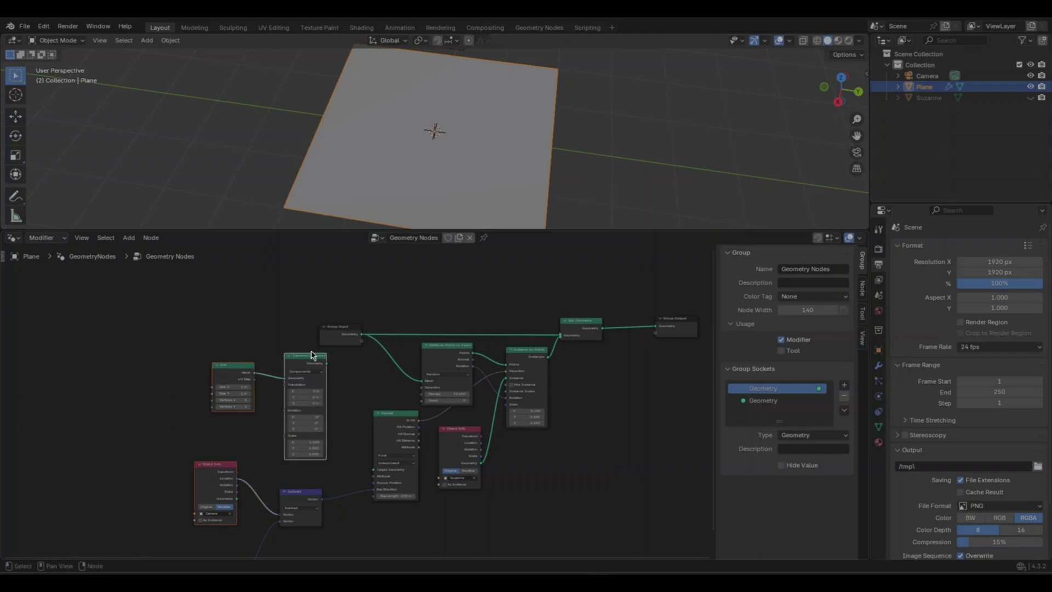
{"action": "left_click_drag", "start_coordinate": [302, 355], "coordinate": [260, 342]}
- Add a Set Position node between Transform Geometry and Raycast, linking its output to Raycast's Target Geometry
{"action": "key", "text": "shift+a"}
{"action": "type", "text": "se"}
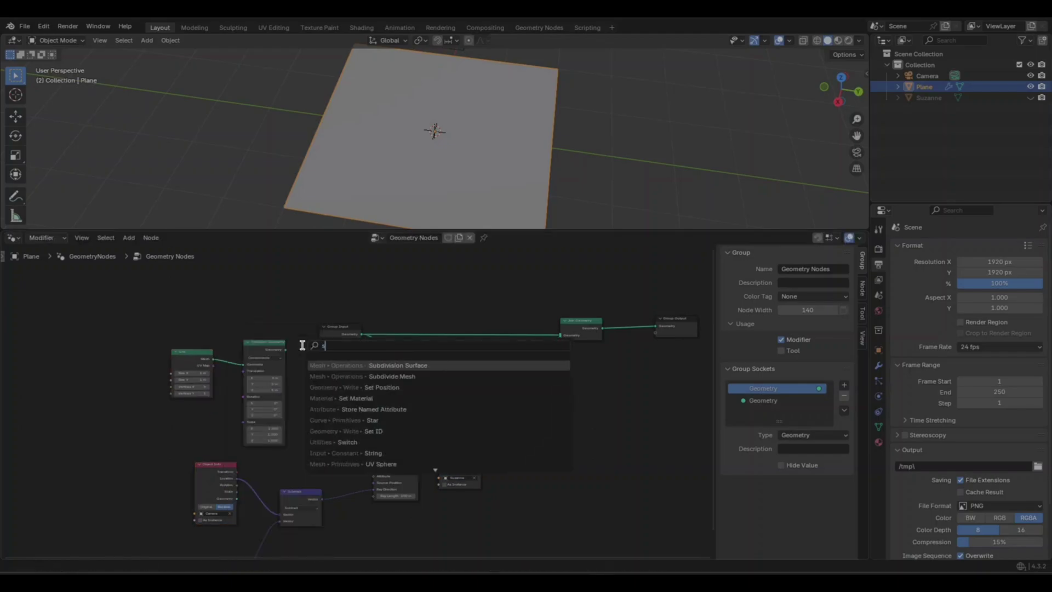
{"action": "left_click", "coordinate": [340, 376]}
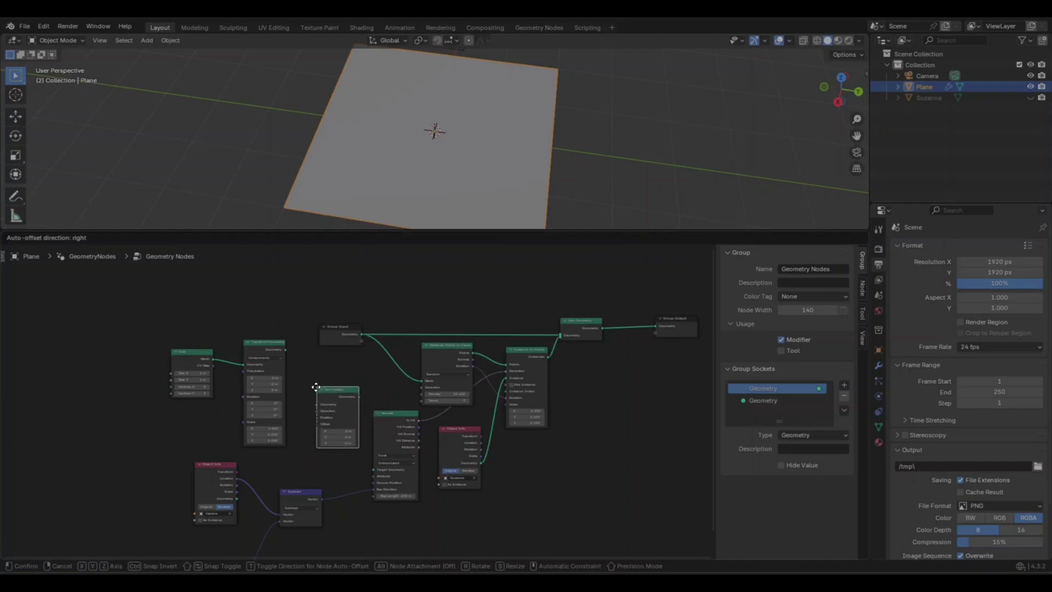
{"action": "left_click", "coordinate": [307, 385]}
{"action": "left_click_drag", "start_coordinate": [285, 351], "coordinate": [382, 467]}
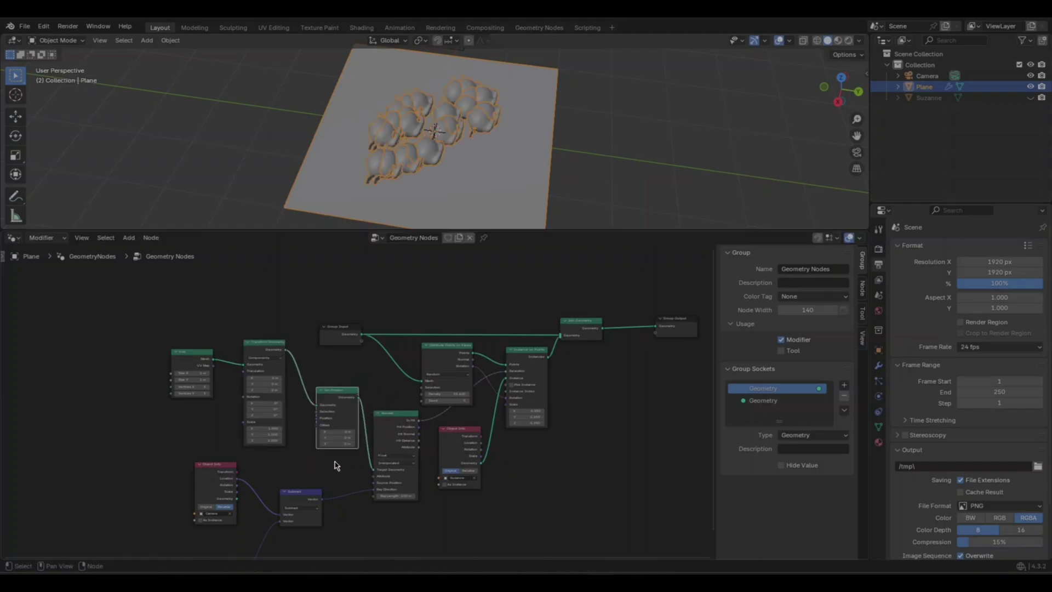
- Link the camera Object Info node's Location and Rotation to Transform Geometry's Translation and Rotation, repositioning the Object Info node
{"action": "middle_click_drag", "start_coordinate": [430, 216], "coordinate": [372, 308]}
{"action": "scroll", "coordinate": [229, 421], "scroll_direction": "up", "scroll_amount": 2}
{"action": "middle_click_drag", "start_coordinate": [219, 433], "coordinate": [301, 376]}
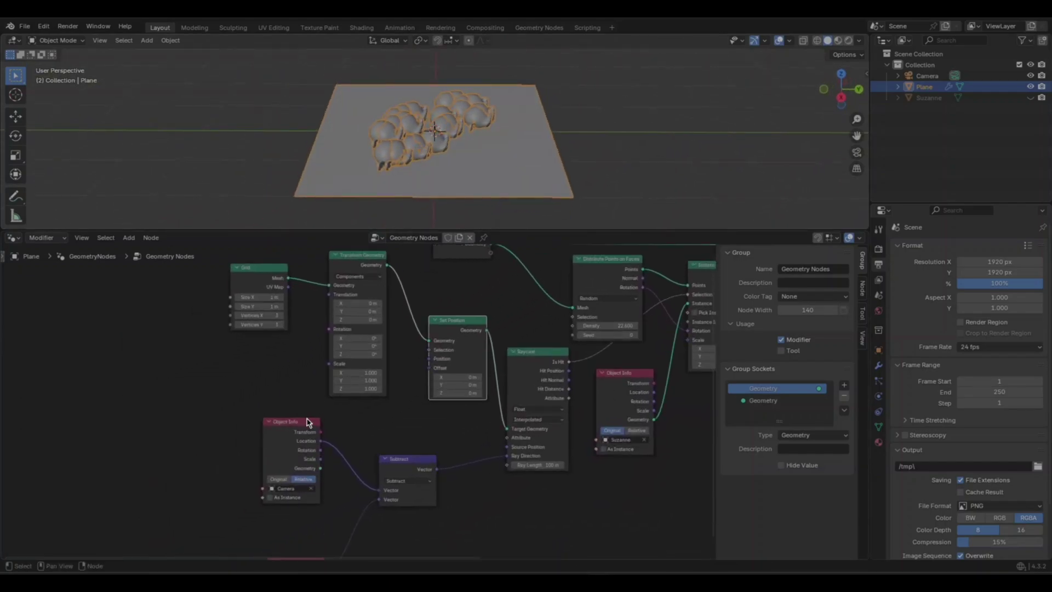
{"action": "left_click_drag", "start_coordinate": [292, 424], "coordinate": [321, 303]}
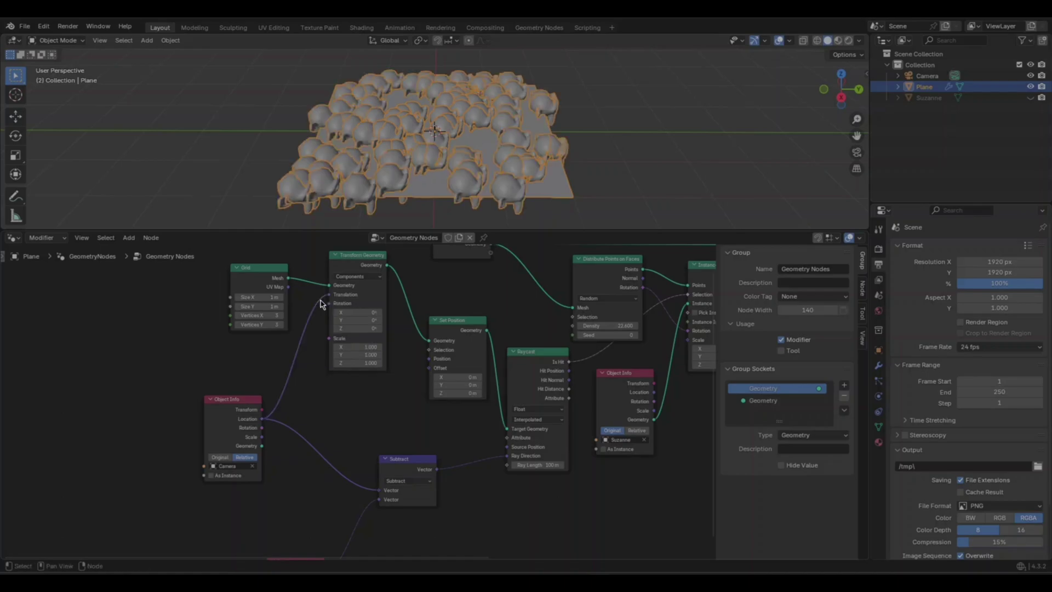
{"action": "left_click_drag", "start_coordinate": [261, 428], "coordinate": [327, 312]}
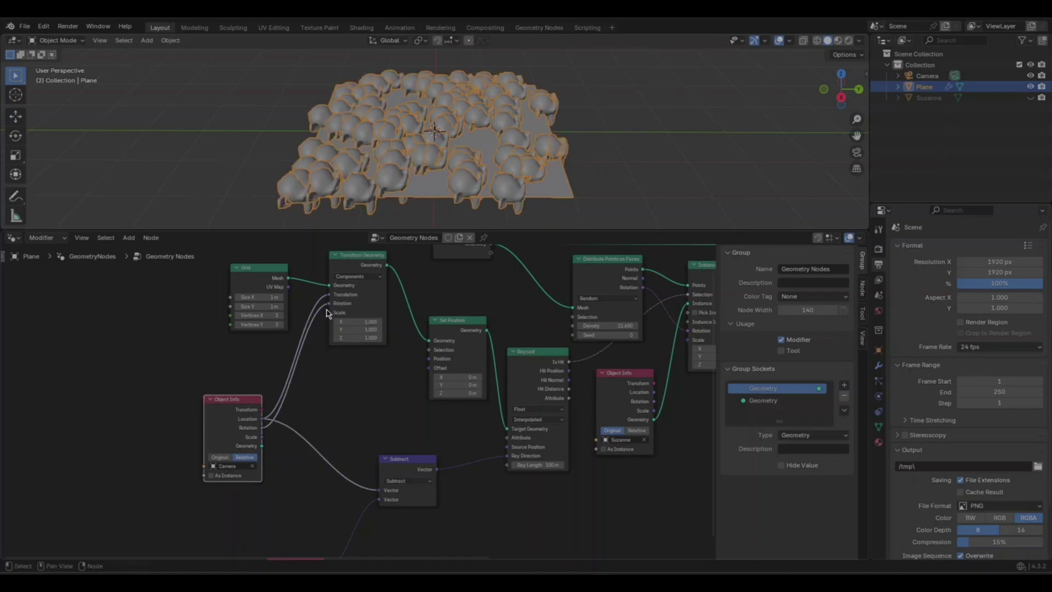
- Reroute Set Position's output from Raycast to the Group Output and preview the transformed grid near the camera in an enlarged viewport
{"action": "scroll", "coordinate": [416, 154], "scroll_direction": "down", "scroll_amount": 2}
{"action": "middle_click_drag", "start_coordinate": [481, 294], "coordinate": [249, 341]}
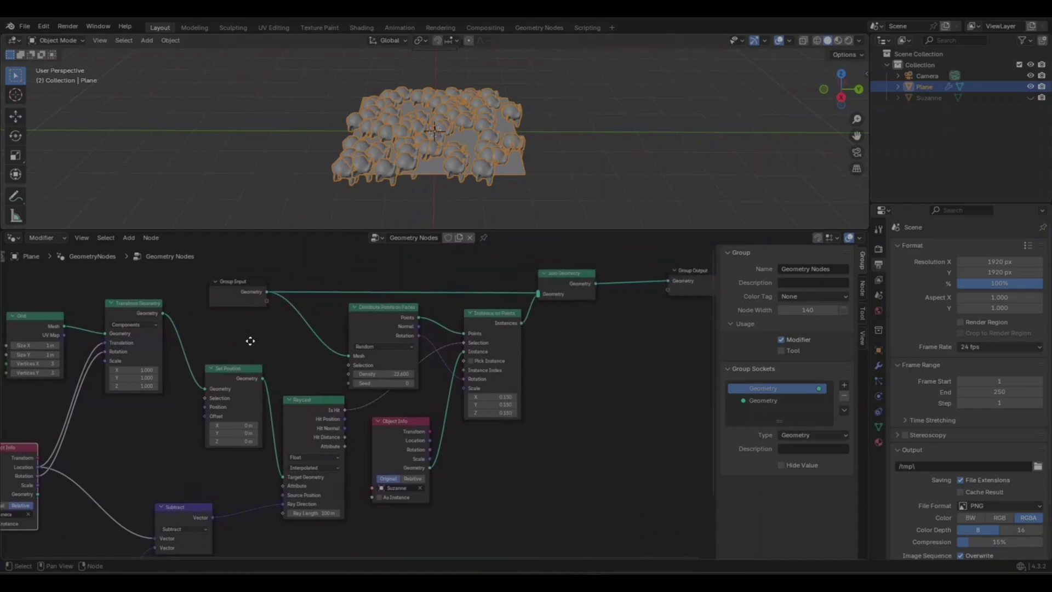
{"action": "scroll", "coordinate": [291, 371], "scroll_direction": "down", "scroll_amount": 2}
{"action": "left_click_drag", "start_coordinate": [297, 462], "coordinate": [603, 308]}
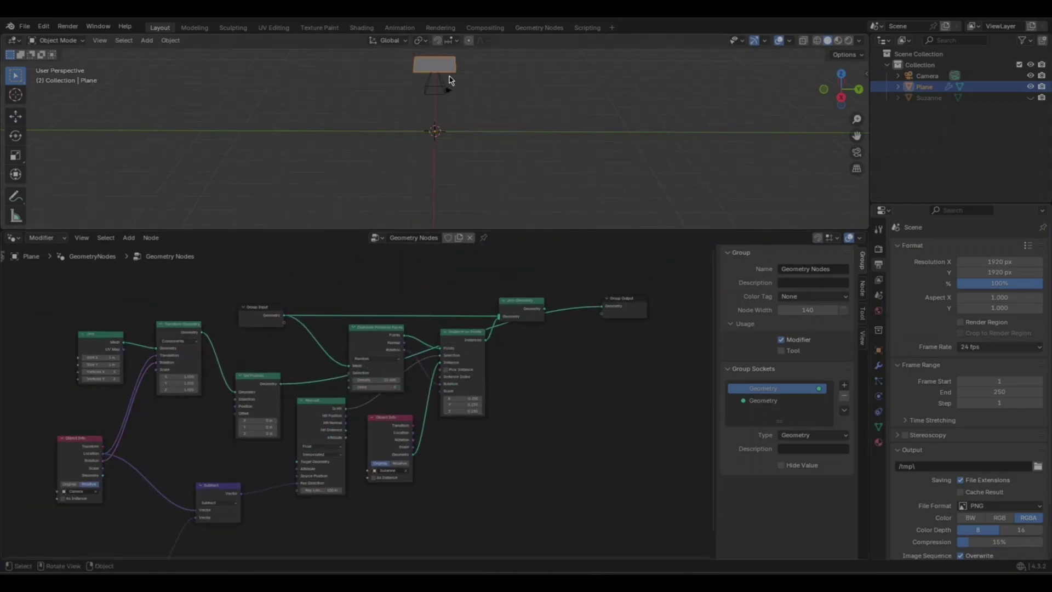
{"action": "middle_click_drag", "start_coordinate": [484, 76], "coordinate": [498, 153]}
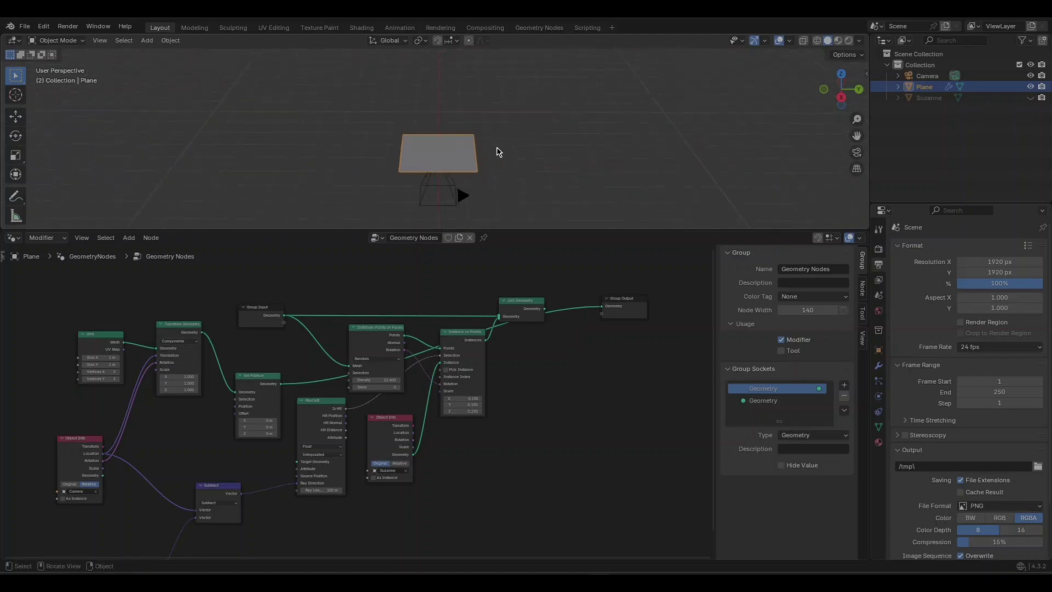
{"action": "left_click_drag", "start_coordinate": [516, 239], "coordinate": [500, 353]}
{"action": "middle_click_drag", "start_coordinate": [491, 251], "coordinate": [566, 222]}
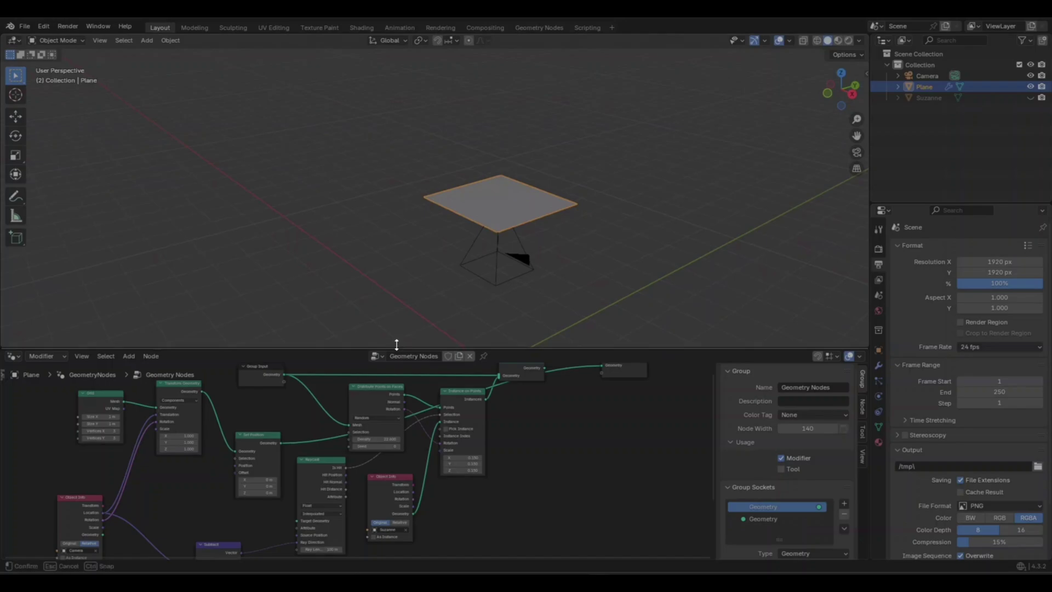
- Relink Join Geometry to the Group Output and Set Position's Geometry to Raycast's Target Geometry, enlarging the node editor
{"action": "left_click_drag", "start_coordinate": [400, 349], "coordinate": [400, 281]}
{"action": "left_click_drag", "start_coordinate": [545, 334], "coordinate": [602, 331]}
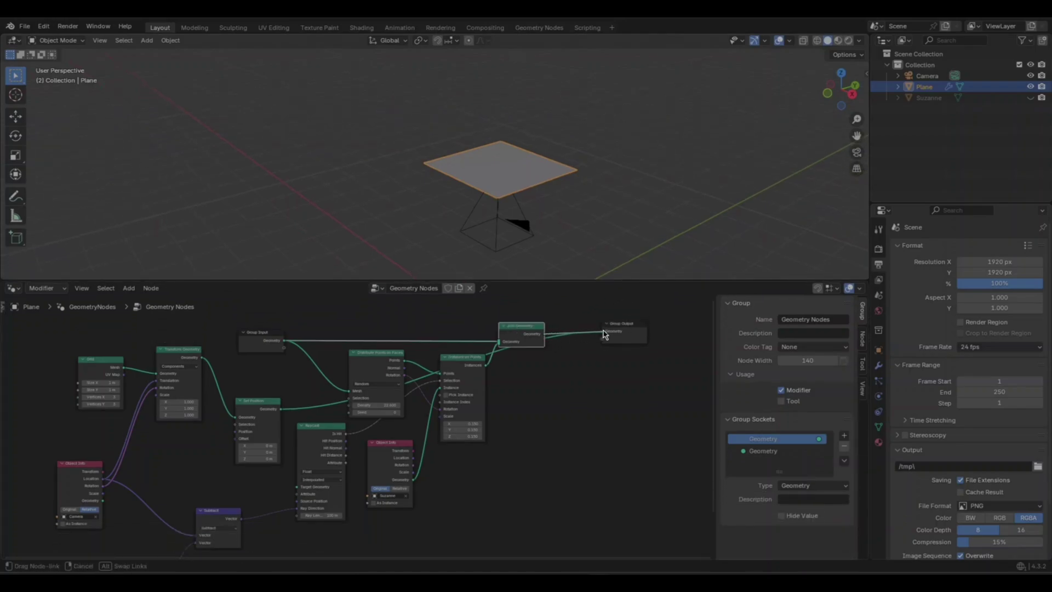
{"action": "left_click_drag", "start_coordinate": [280, 409], "coordinate": [296, 486]}
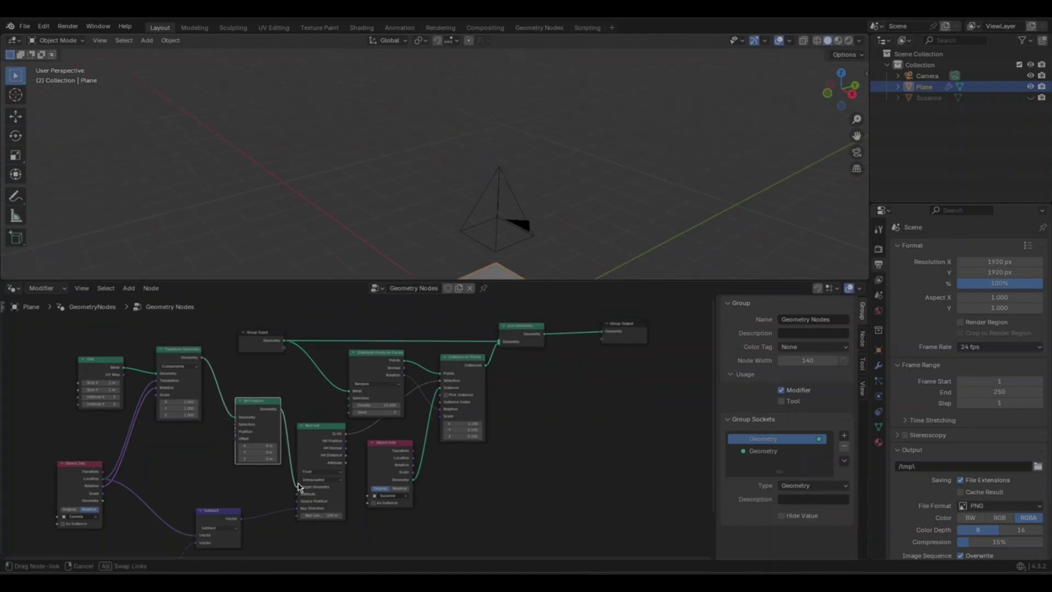
- Add a Combine XYZ node below Transform Geometry, beside the camera's Object Info node, with the node editor enlarged
{"action": "middle_click_drag", "start_coordinate": [517, 199], "coordinate": [459, 174], "text": "shift"}
{"action": "left_click_drag", "start_coordinate": [464, 282], "coordinate": [463, 285]}
{"action": "middle_click_drag", "start_coordinate": [489, 226], "coordinate": [558, 263]}
{"action": "left_click_drag", "start_coordinate": [570, 285], "coordinate": [570, 226]}
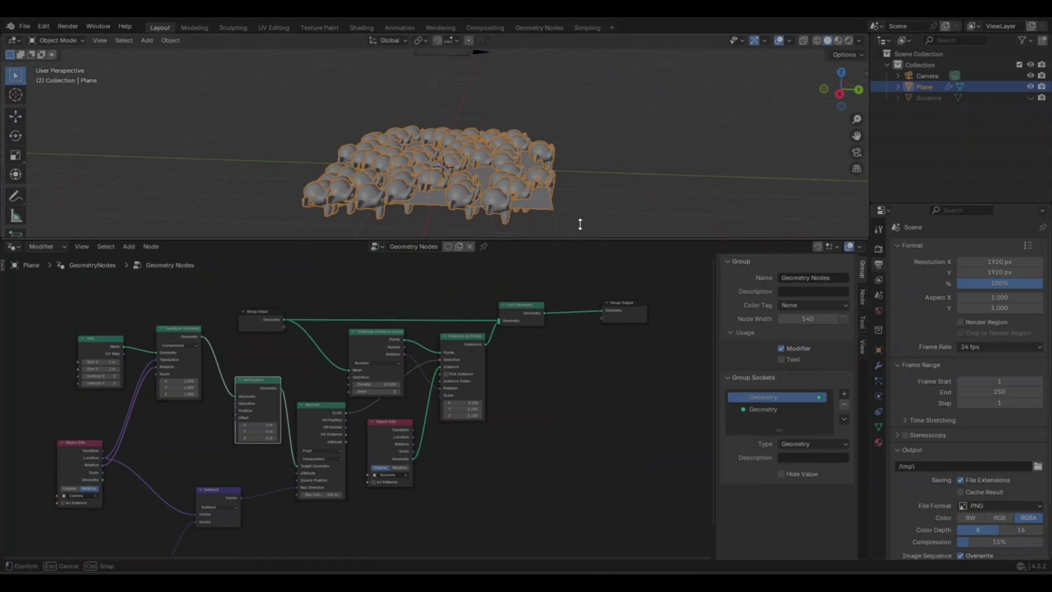
{"action": "scroll", "coordinate": [551, 345], "scroll_direction": "down", "scroll_amount": 1}
{"action": "middle_click_drag", "start_coordinate": [551, 345], "coordinate": [610, 316]}
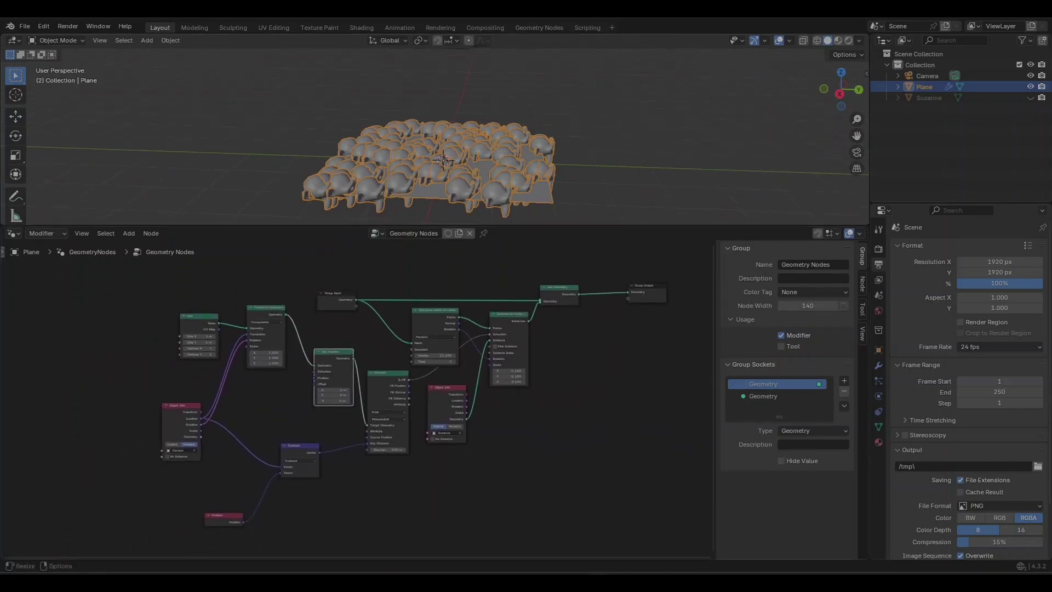
{"action": "scroll", "coordinate": [361, 439], "scroll_direction": "up", "scroll_amount": 2}
{"action": "key", "text": "shift+a"}
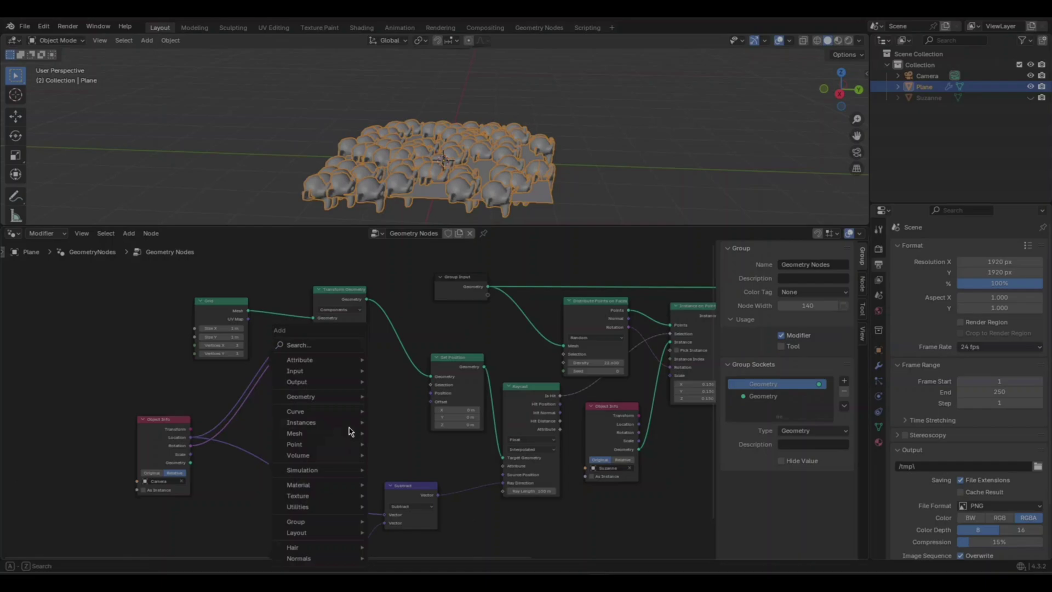
{"action": "left_click", "coordinate": [342, 344]}
{"action": "type", "text": "combine"}
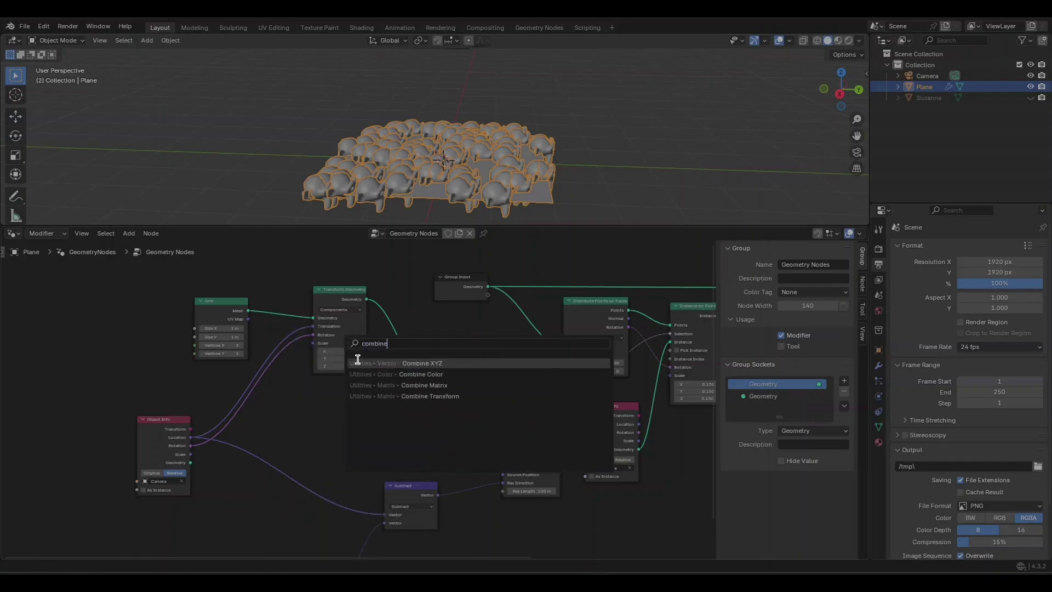
{"action": "left_click", "coordinate": [357, 362]}
{"action": "left_click", "coordinate": [275, 388]}
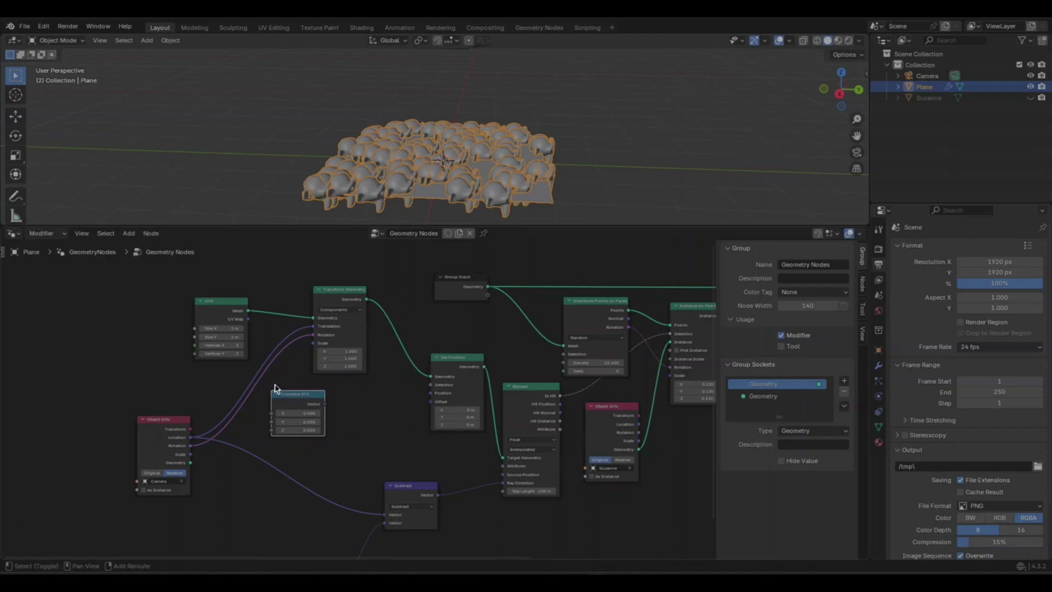
- Add a Vector Rotate node, linking Combine XYZ to its Vector input and its output to Set Position's Offset, and arrange both nodes
{"action": "key", "text": "shift+a"}
{"action": "left_click", "coordinate": [276, 344]}
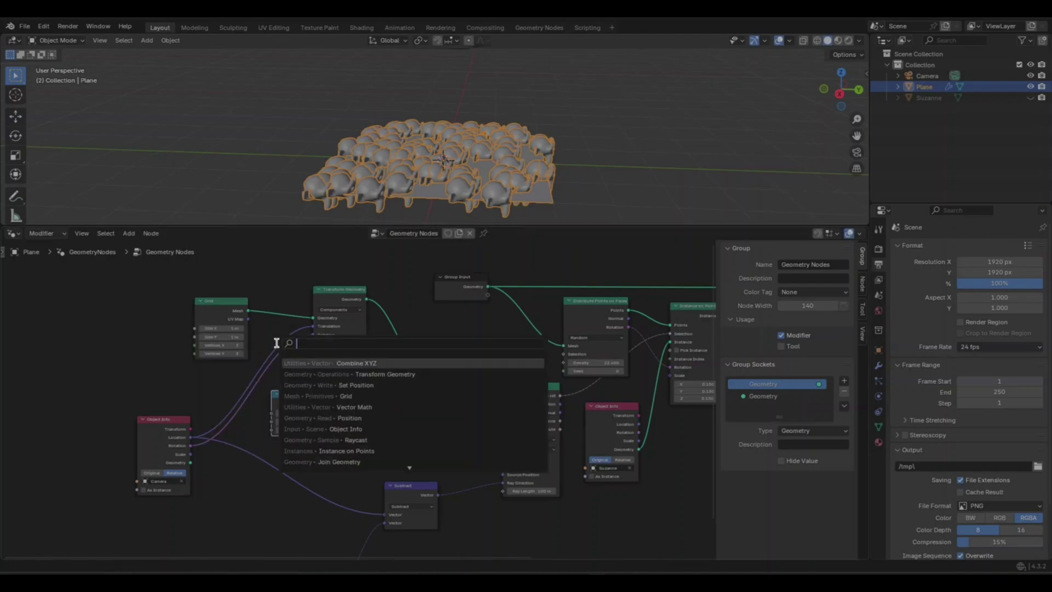
{"action": "type", "text": "vector"}
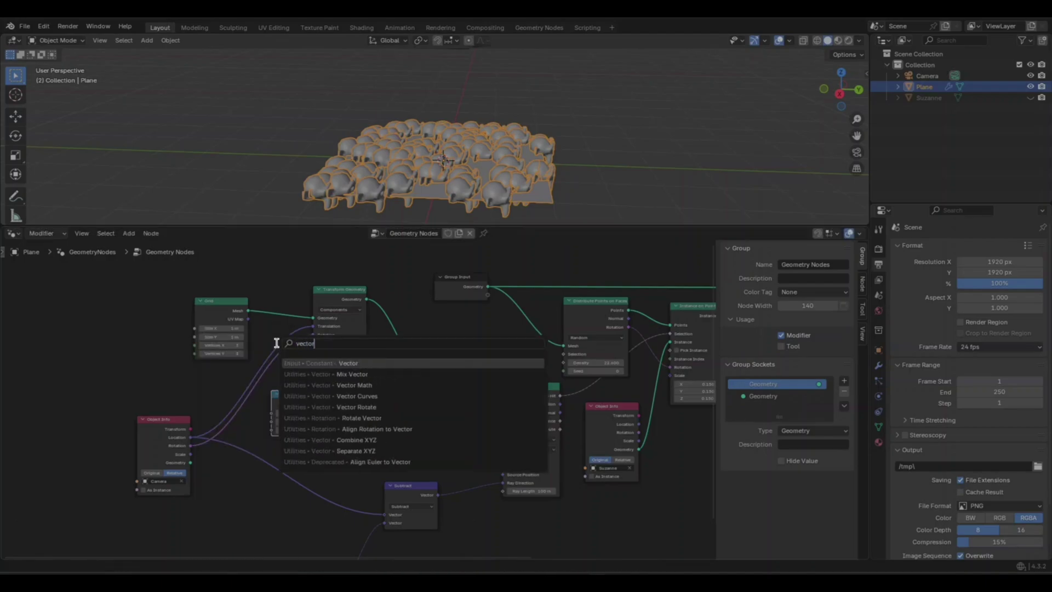
{"action": "left_click", "coordinate": [328, 406]}
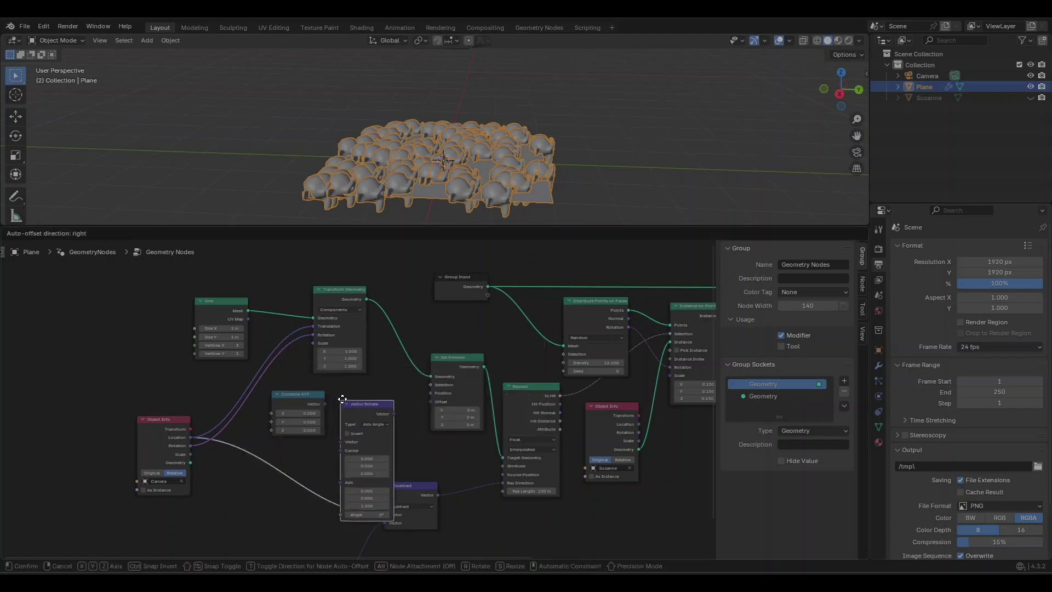
{"action": "left_click", "coordinate": [350, 377]}
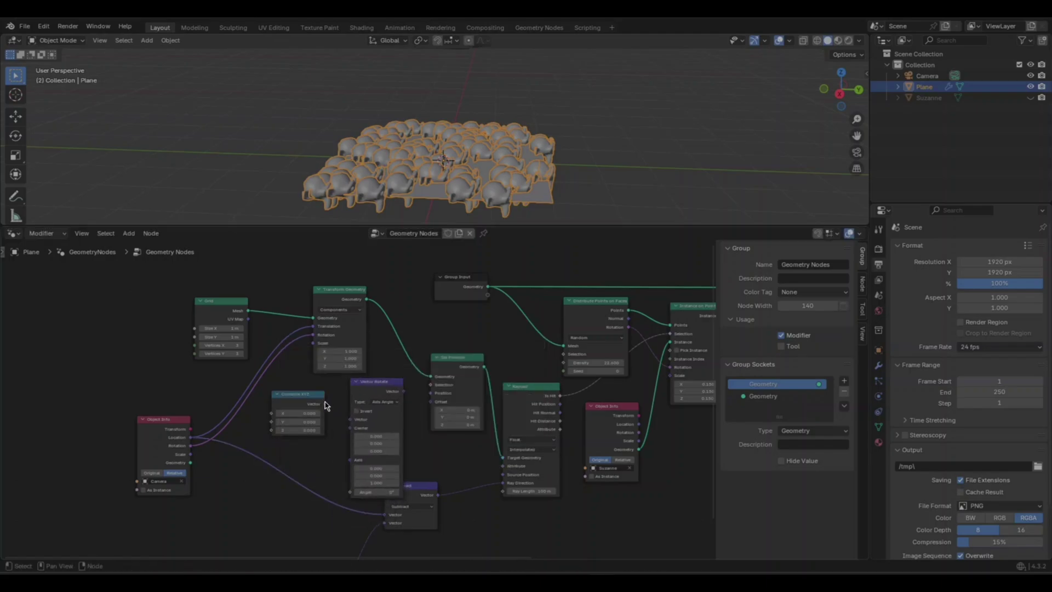
{"action": "left_click_drag", "start_coordinate": [324, 404], "coordinate": [349, 420]}
{"action": "left_click_drag", "start_coordinate": [401, 390], "coordinate": [376, 383]}
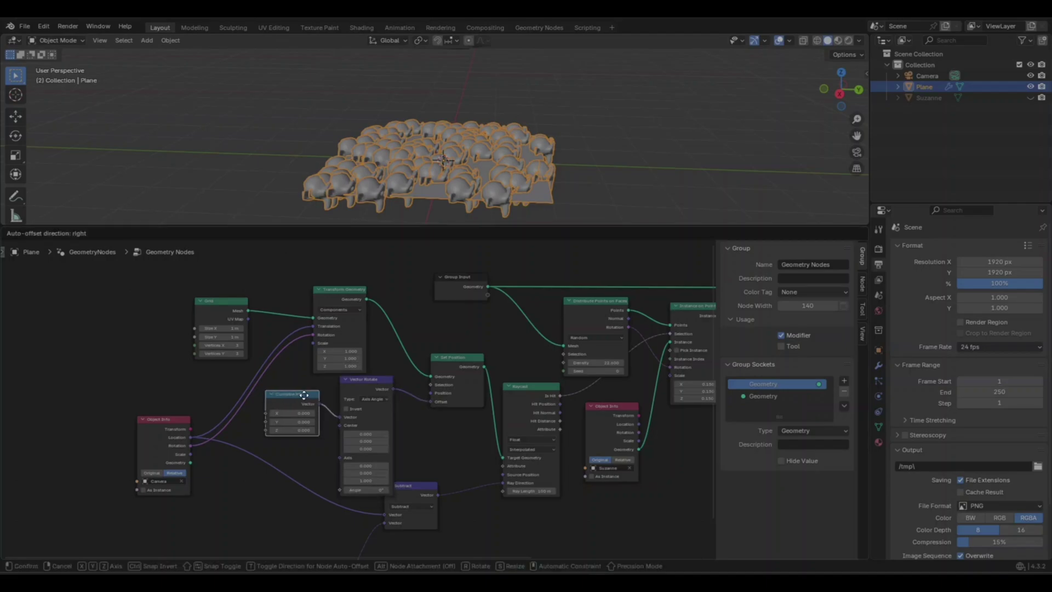
{"action": "left_click_drag", "start_coordinate": [312, 398], "coordinate": [301, 399]}
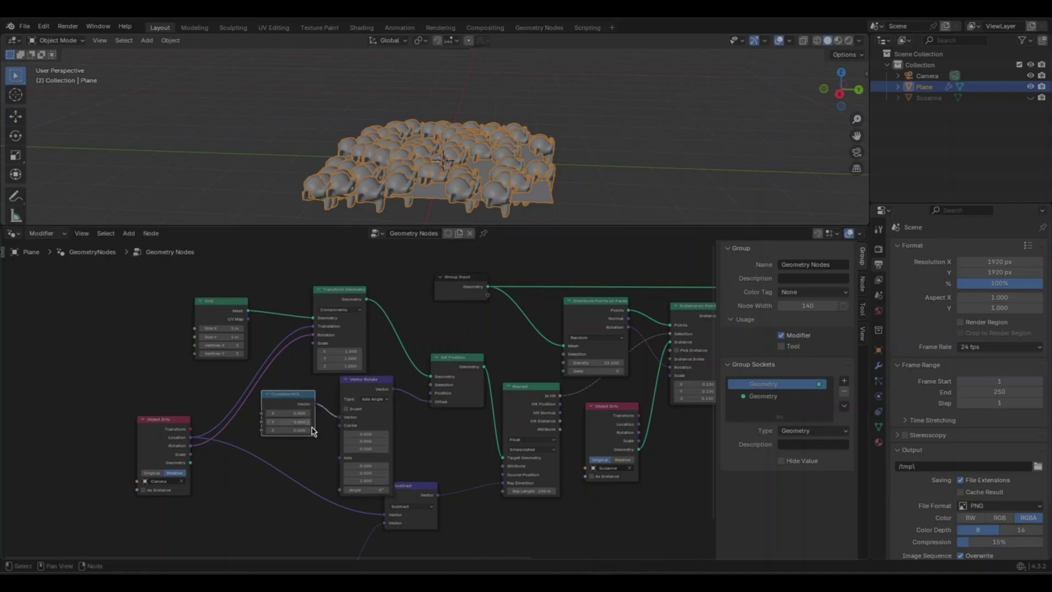
- Set Vector Rotate's type to Euler and link the camera Object Info's Rotation to its Rotation input, adjusting the node's placement
{"action": "scroll", "coordinate": [344, 416], "scroll_direction": "up", "scroll_amount": 2}
{"action": "middle_click_drag", "start_coordinate": [315, 468], "coordinate": [333, 464]}
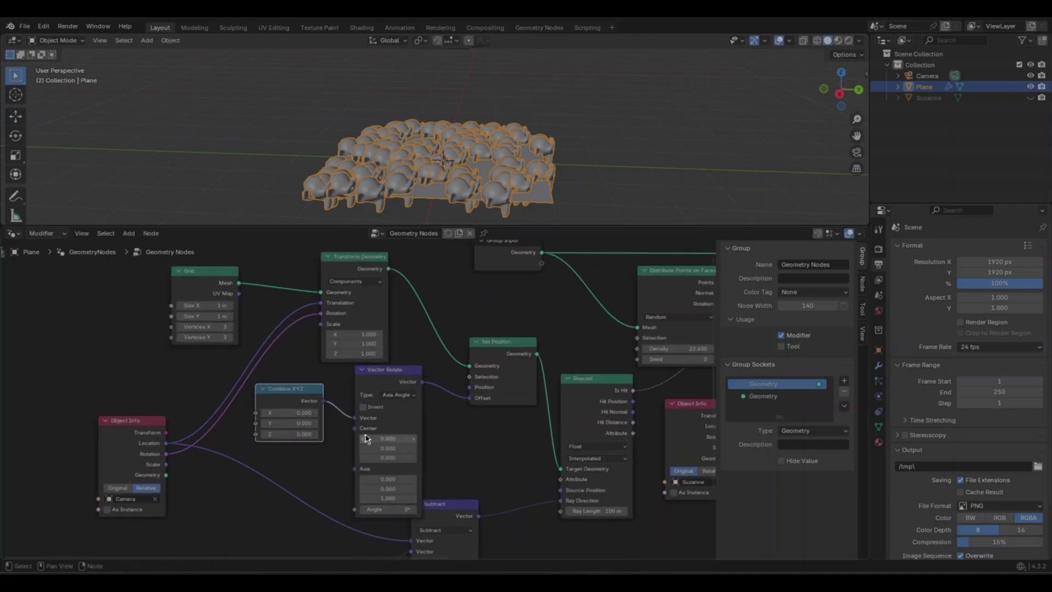
{"action": "left_click", "coordinate": [399, 395]}
{"action": "left_click", "coordinate": [403, 448]}
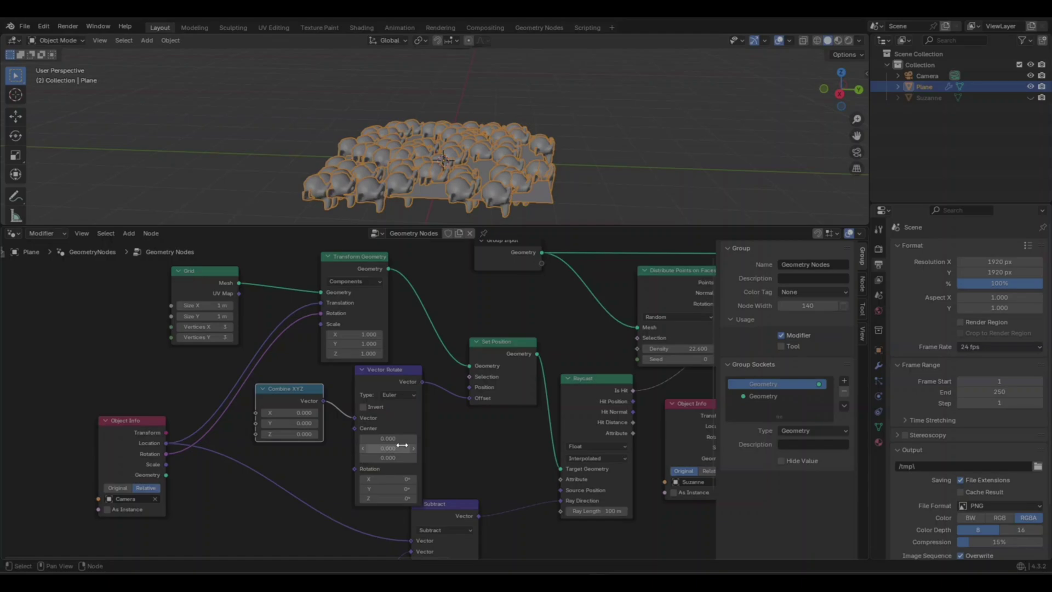
{"action": "left_click_drag", "start_coordinate": [355, 469], "coordinate": [166, 455]}
{"action": "left_click_drag", "start_coordinate": [397, 382], "coordinate": [377, 385]}
{"action": "left_click_drag", "start_coordinate": [292, 397], "coordinate": [294, 397]}
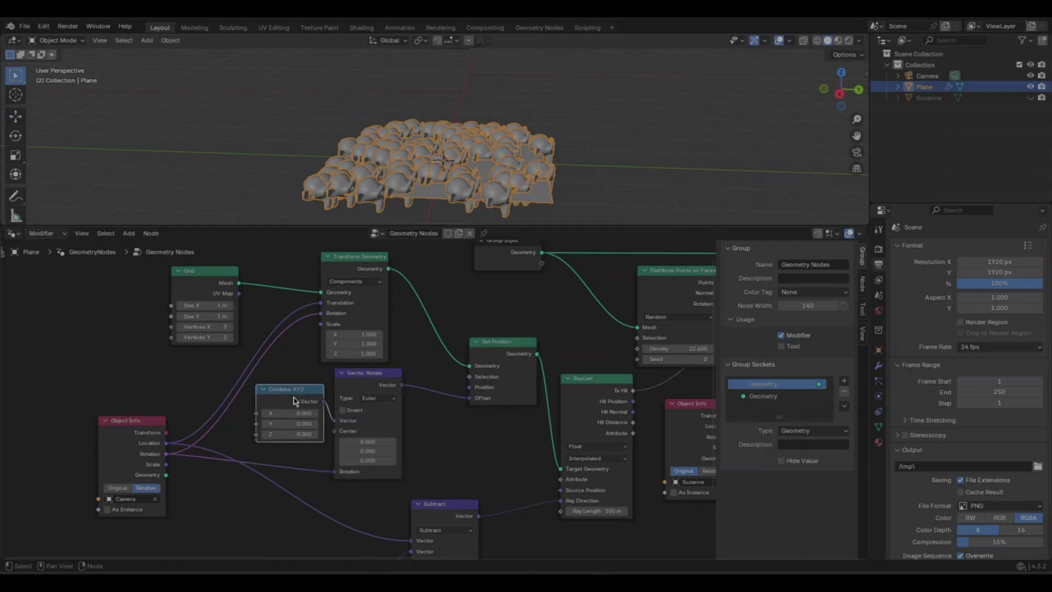
- Preview Set Position's geometry through the Group Output and set Combine XYZ's Z to -0.7, aligning the grid with the camera frame
{"action": "scroll", "coordinate": [394, 404], "scroll_direction": "down", "scroll_amount": 3}
{"action": "middle_click_drag", "start_coordinate": [436, 455], "coordinate": [487, 440]}
{"action": "left_click_drag", "start_coordinate": [340, 467], "coordinate": [622, 320]}
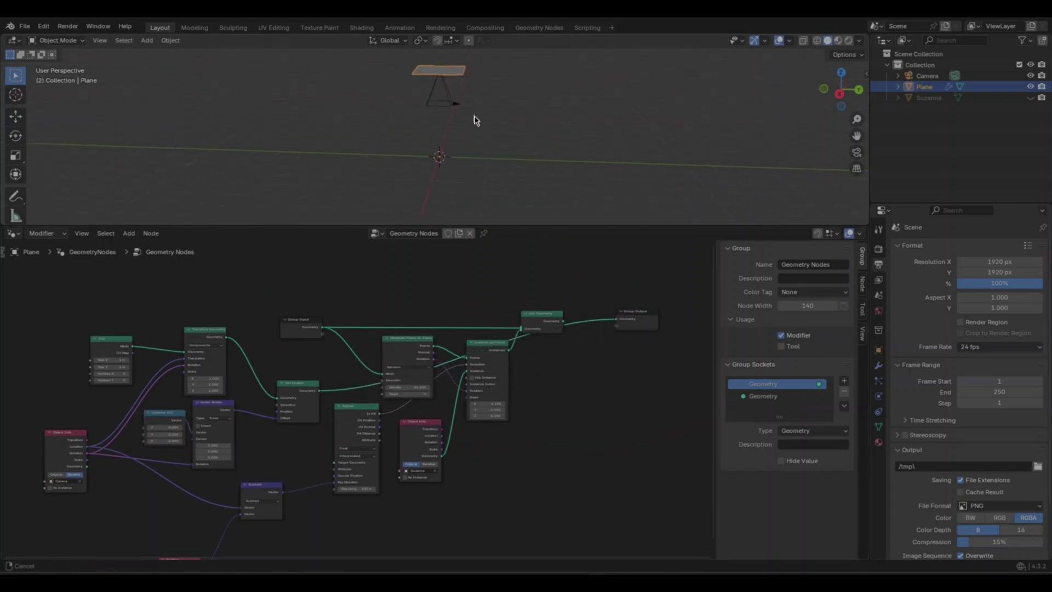
{"action": "scroll", "coordinate": [364, 476], "scroll_direction": "up", "scroll_amount": 3}
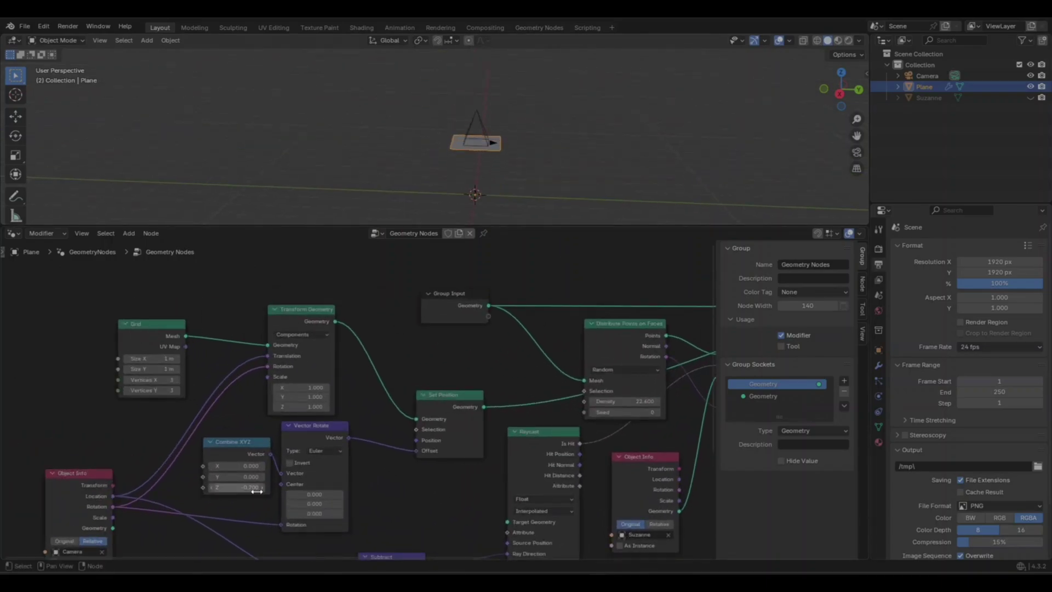
{"action": "left_click_drag", "start_coordinate": [266, 488], "coordinate": [257, 488]}
{"action": "middle_click_drag", "start_coordinate": [510, 157], "coordinate": [639, 99]}
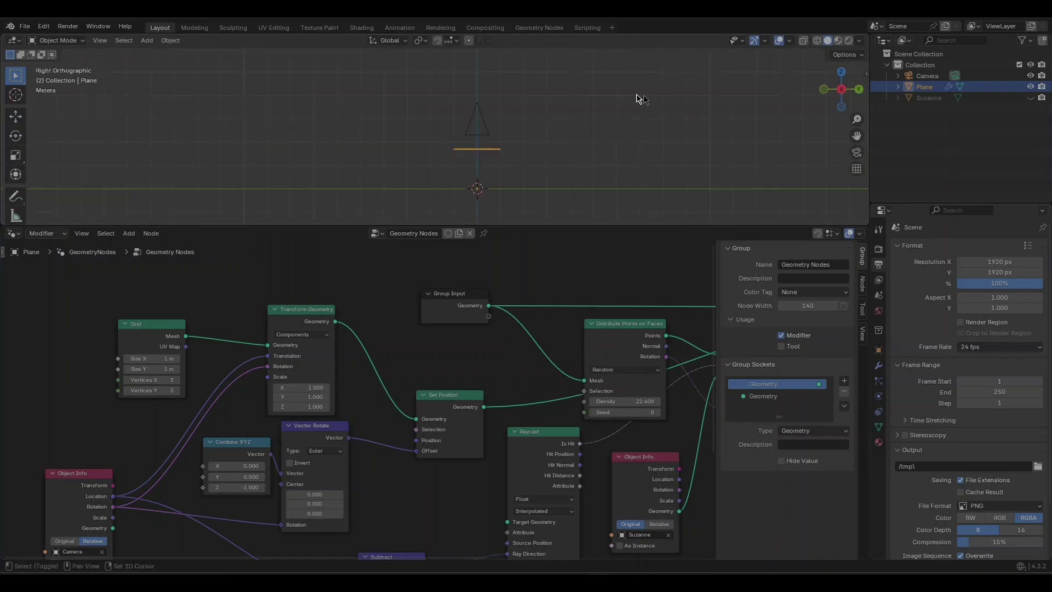
{"action": "mouse_move", "coordinate": [238, 487]}
{"action": "left_mouse_down"}
{"action": "mouse_move", "coordinate": [257, 487]}
{"action": "mouse_move", "coordinate": [245, 487]}
{"action": "left_mouse_up"}
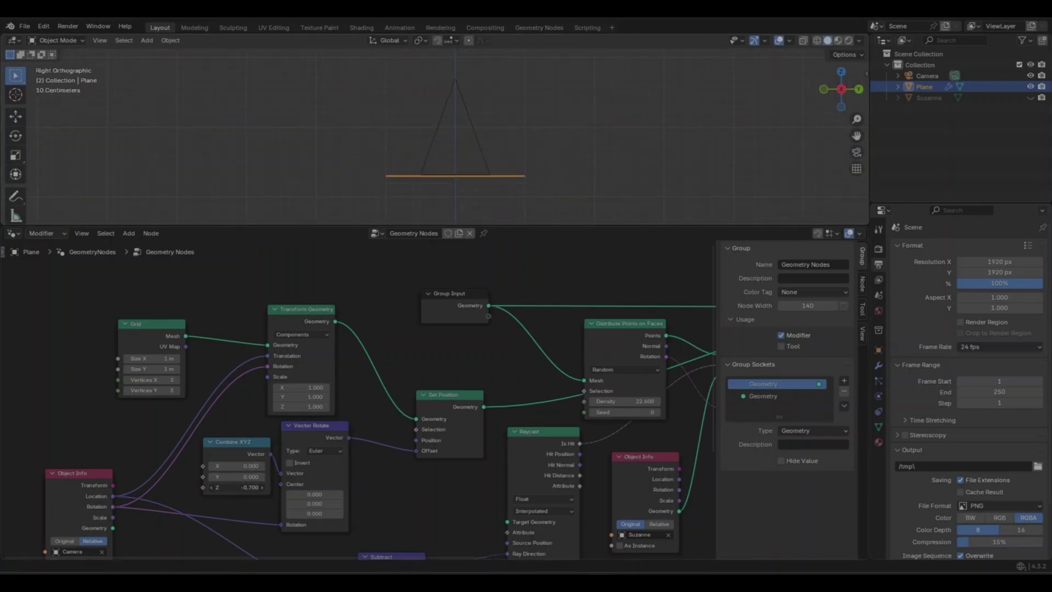
{"action": "middle_click_drag", "start_coordinate": [494, 137], "coordinate": [526, 115]}
- Set the Grid to 0.5 m by 0.5 m with 2 vertices per axis, and restore Join Geometry's link to the Group Output
{"action": "mouse_move", "coordinate": [163, 359]}
{"action": "left_mouse_down"}
{"action": "mouse_move", "coordinate": [145, 358]}
{"action": "mouse_move", "coordinate": [156, 368]}
{"action": "mouse_move", "coordinate": [147, 368]}
{"action": "left_mouse_up"}
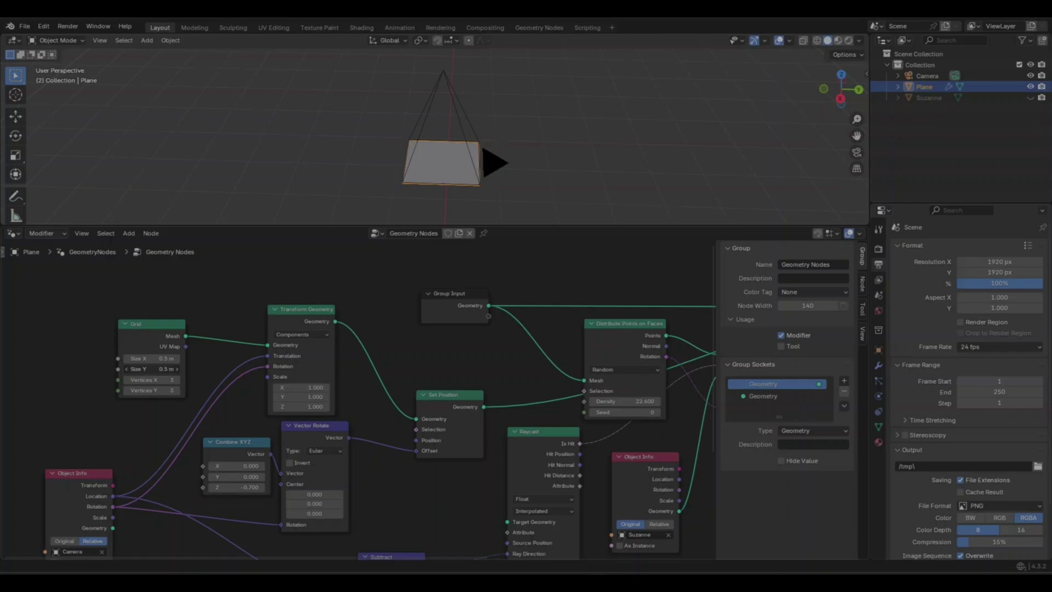
{"action": "left_click", "coordinate": [127, 380]}
{"action": "left_click", "coordinate": [127, 391]}
{"action": "middle_click_drag", "start_coordinate": [331, 387], "coordinate": [376, 331]}
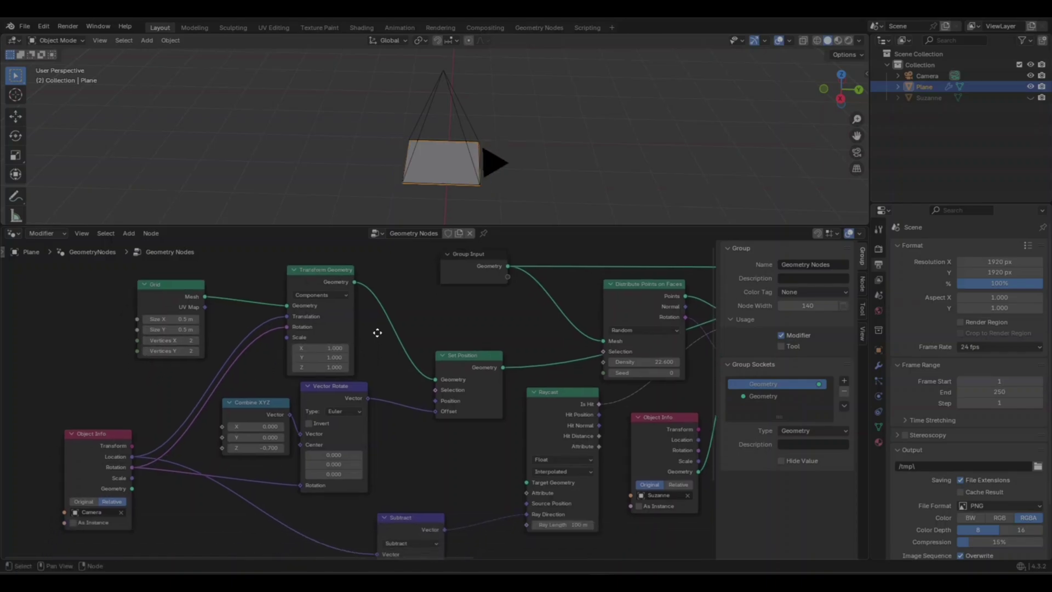
{"action": "middle_click_drag", "start_coordinate": [580, 206], "coordinate": [474, 292]}
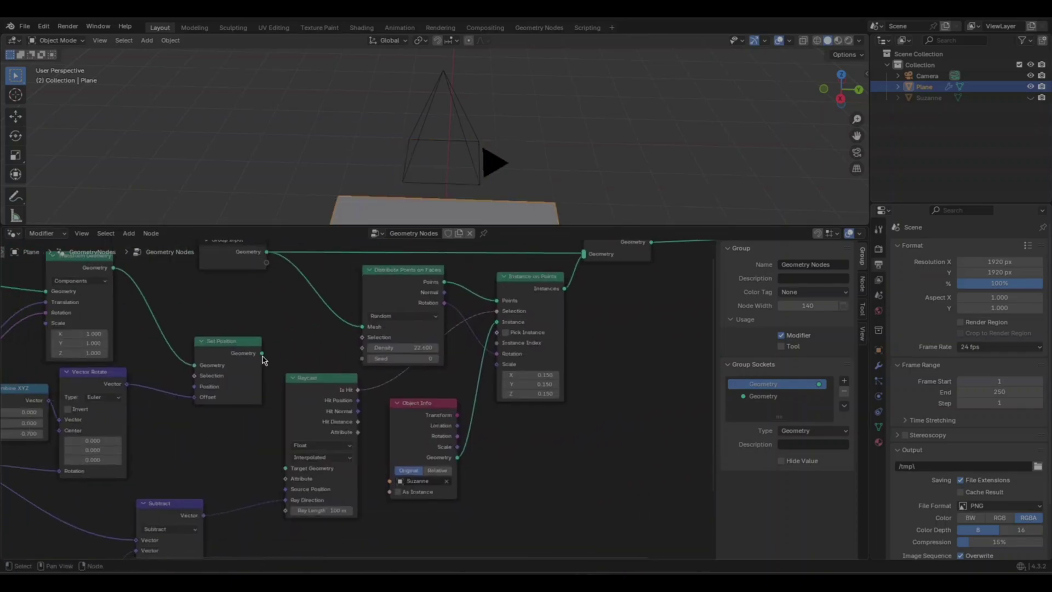
- Enable the Camera to View lock in an enlarged viewport, look through the camera and orbit it around the monkeys
{"action": "left_click", "coordinate": [439, 109]}
{"action": "middle_click_drag", "start_coordinate": [438, 110], "coordinate": [430, 213]}
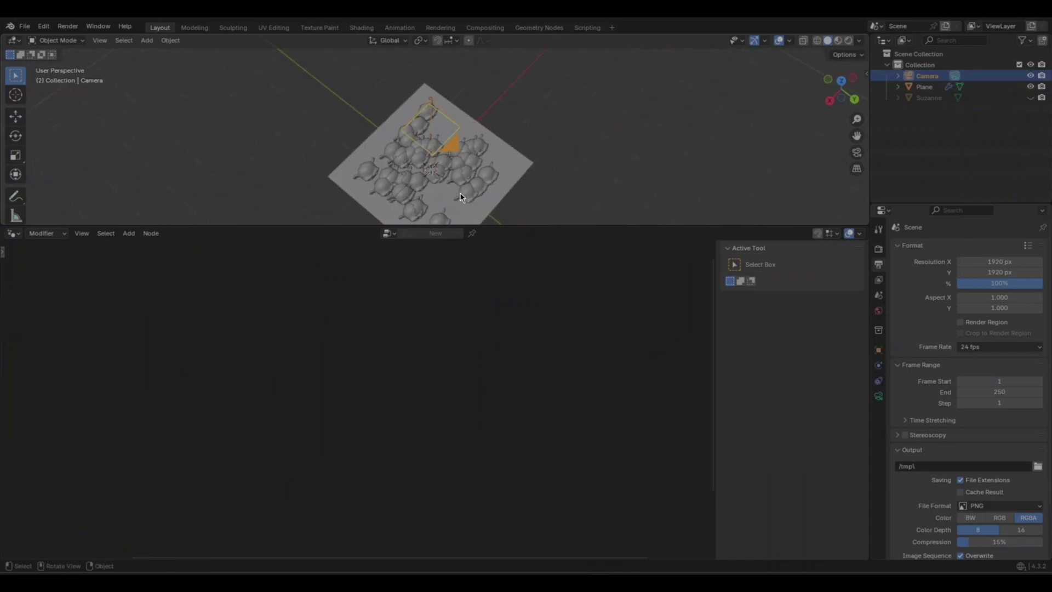
{"action": "scroll", "coordinate": [431, 214], "scroll_direction": "up", "scroll_amount": 8}
{"action": "key", "text": "n"}
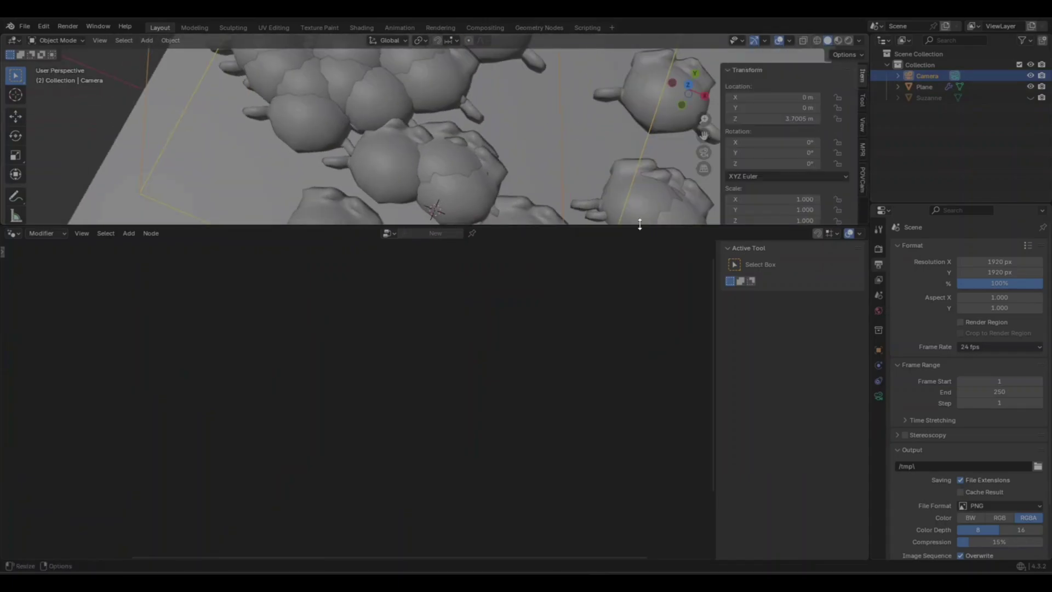
{"action": "left_click_drag", "start_coordinate": [639, 225], "coordinate": [639, 443]}
{"action": "scroll", "coordinate": [605, 230], "scroll_direction": "up", "scroll_amount": 3}
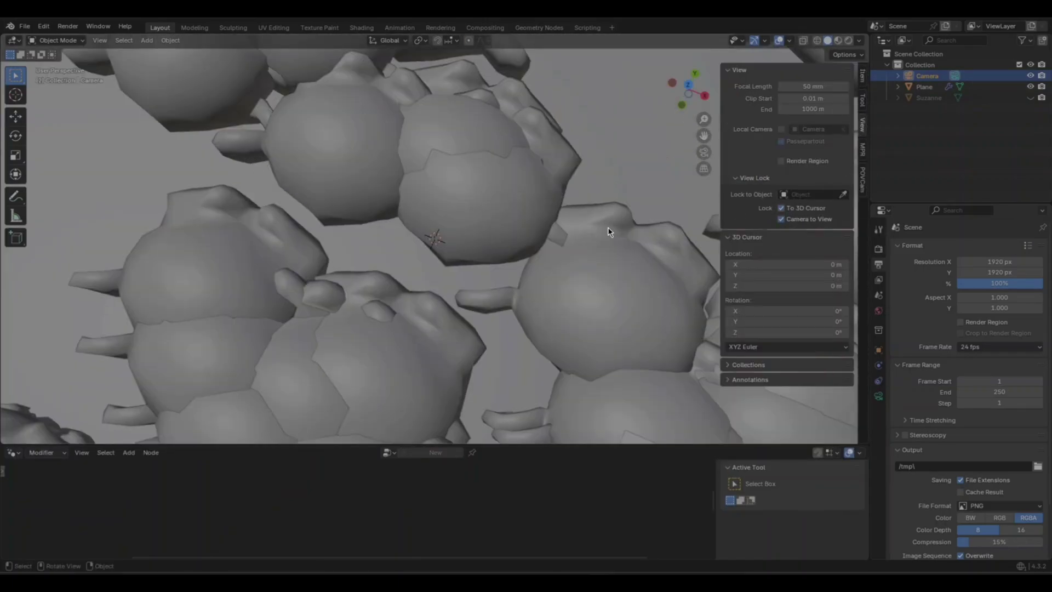
{"action": "left_click", "coordinate": [586, 234]}
{"action": "scroll", "coordinate": [587, 234], "scroll_direction": "down", "scroll_amount": 5}
{"action": "key", "text": "n"}
{"action": "key", "text": "KP_0"}
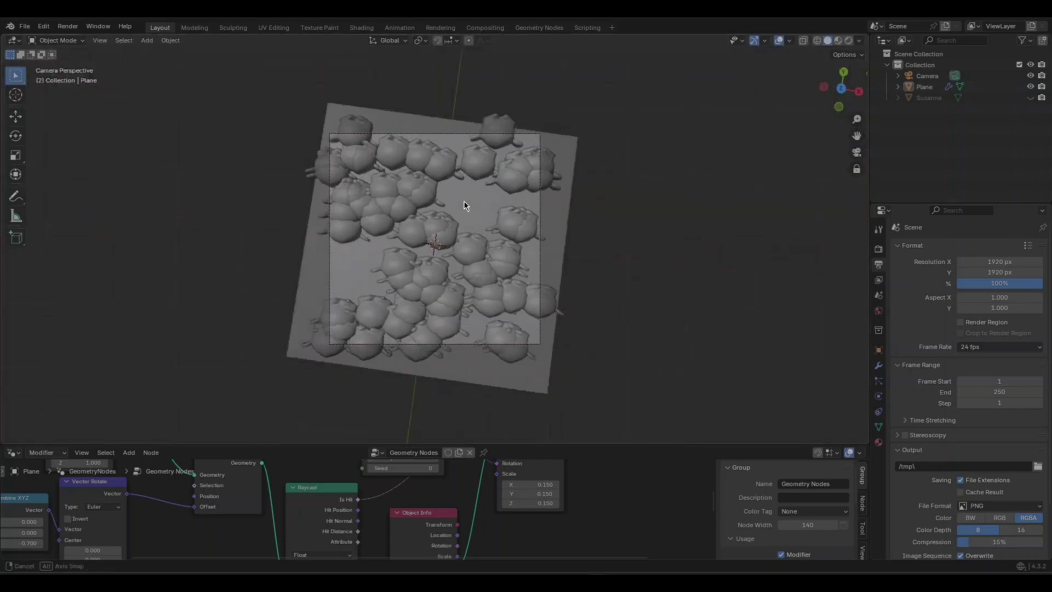
{"action": "middle_click_drag", "start_coordinate": [431, 106], "coordinate": [493, 383]}
- Enlarge the node editor and rearrange the grid transform nodes and the Subtract and Position nodes to space out the tree
{"action": "left_click_drag", "start_coordinate": [520, 445], "coordinate": [512, 215]}
{"action": "key", "text": "Home"}
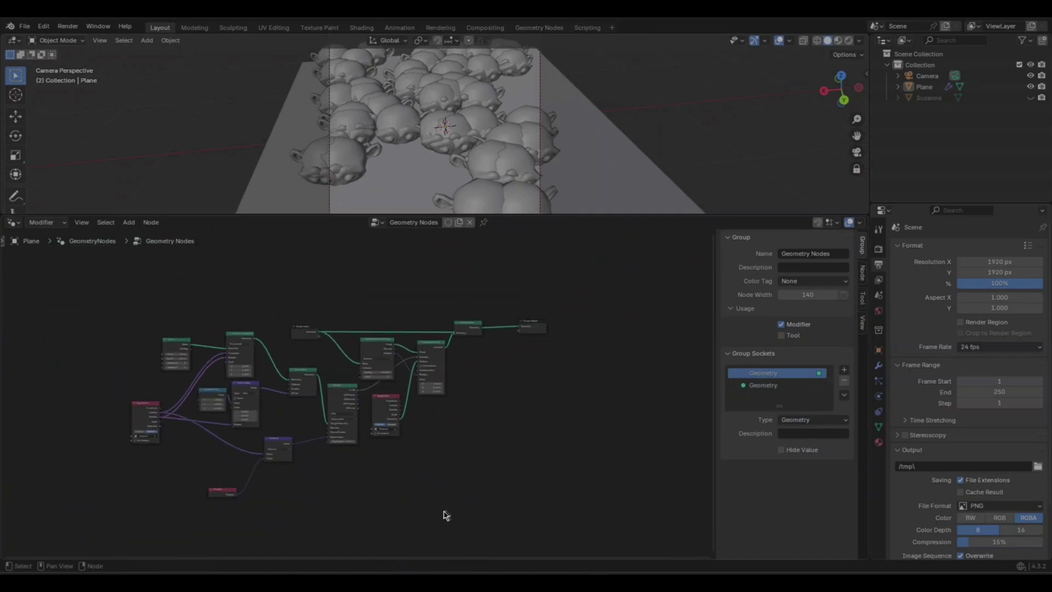
{"action": "key", "text": "g"}
{"action": "left_click", "coordinate": [269, 394]}
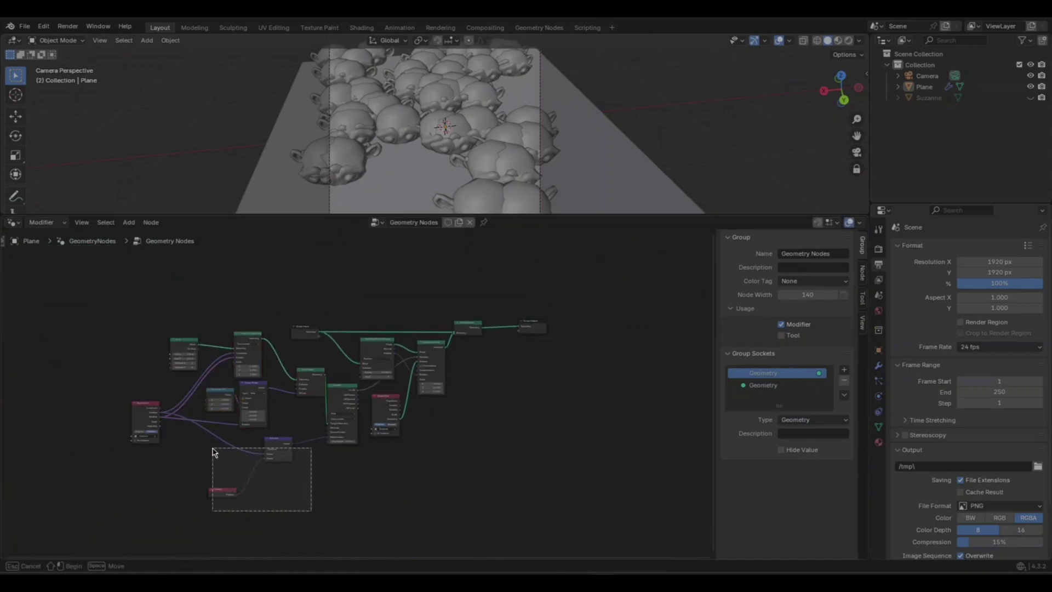
{"action": "left_click_drag", "start_coordinate": [266, 454], "coordinate": [166, 435]}
{"action": "scroll", "coordinate": [241, 436], "scroll_direction": "up", "scroll_amount": 3}
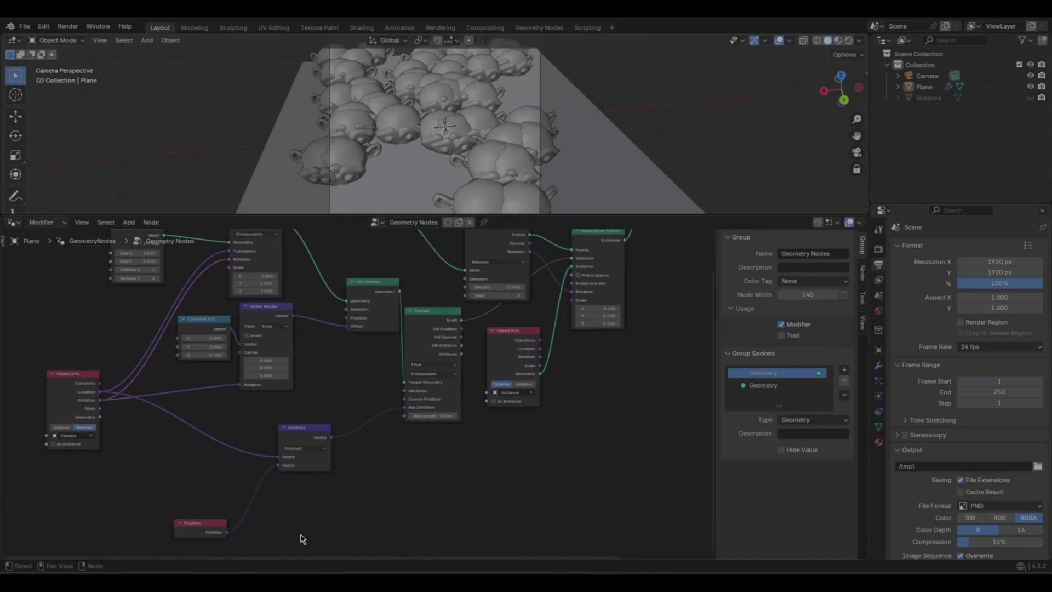
- Examine in an enlarged viewport which monkeys are instanced while orbiting the locked camera view
{"action": "left_click_drag", "start_coordinate": [307, 215], "coordinate": [307, 441]}
{"action": "middle_click_drag", "start_coordinate": [438, 263], "coordinate": [500, 404]}
{"action": "left_click_drag", "start_coordinate": [505, 441], "coordinate": [505, 268]}
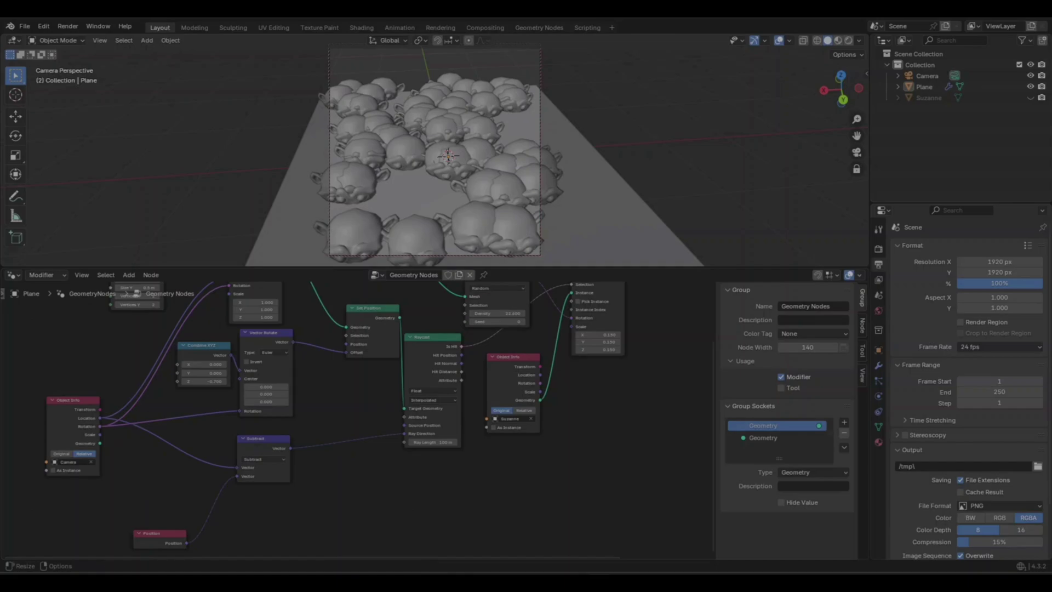
- Duplicate the Subtract node, place the copy beneath the Raycast node and switch its operation to Length
{"action": "key", "text": "Home"}
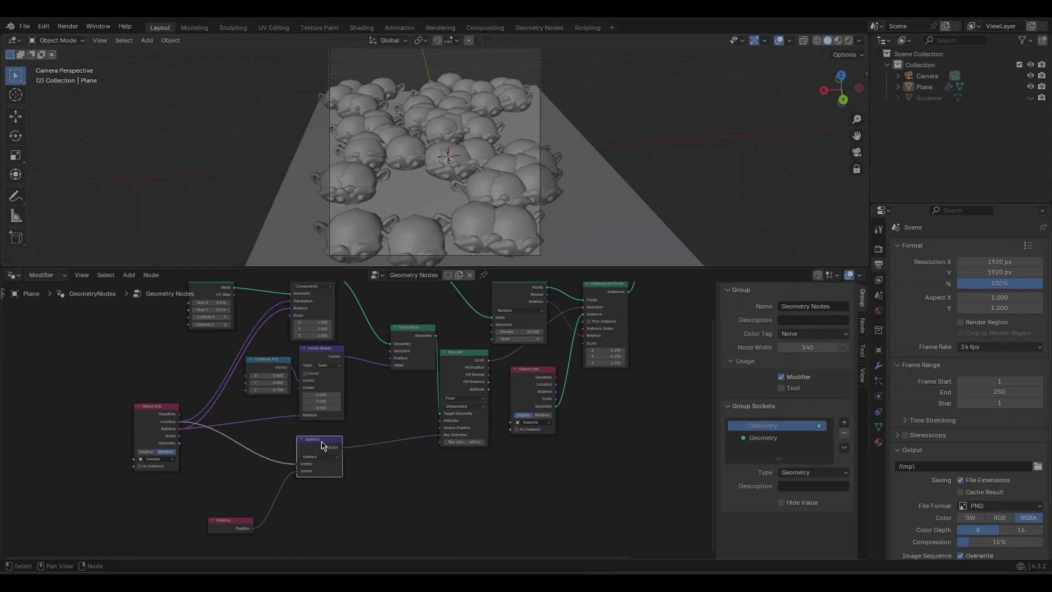
{"action": "key", "text": "shift+a"}
{"action": "left_click", "coordinate": [318, 440]}
{"action": "key", "text": "shift+d"}
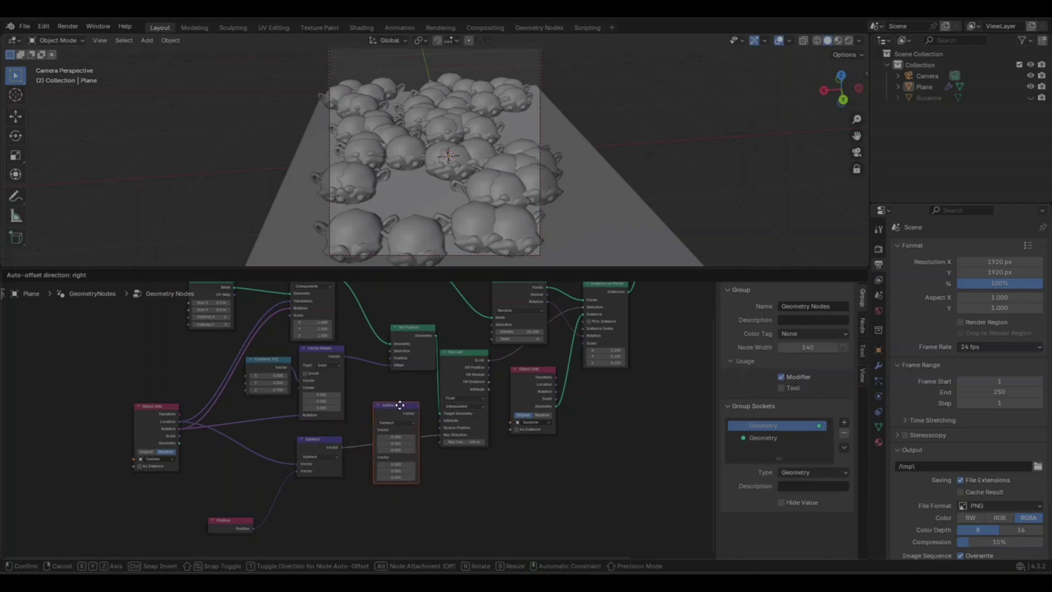
{"action": "left_click", "coordinate": [399, 465]}
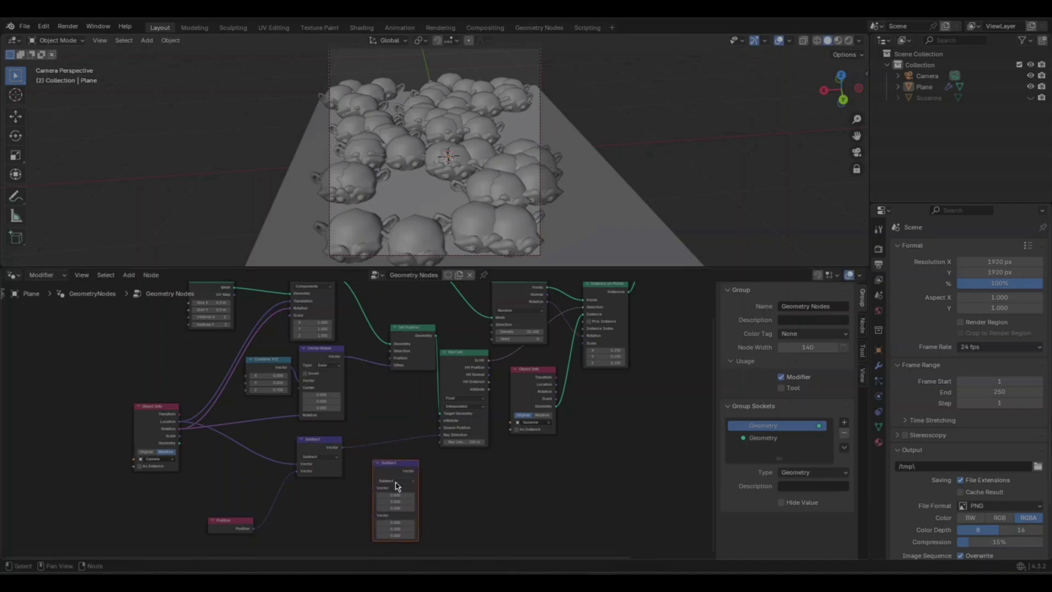
{"action": "left_click", "coordinate": [395, 480]}
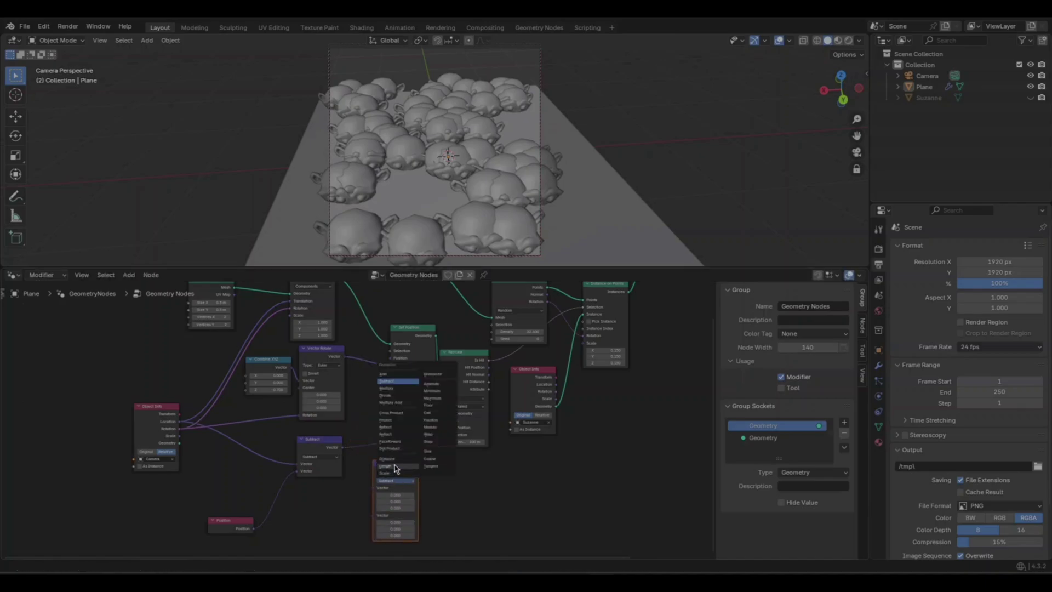
{"action": "left_click", "coordinate": [396, 466]}
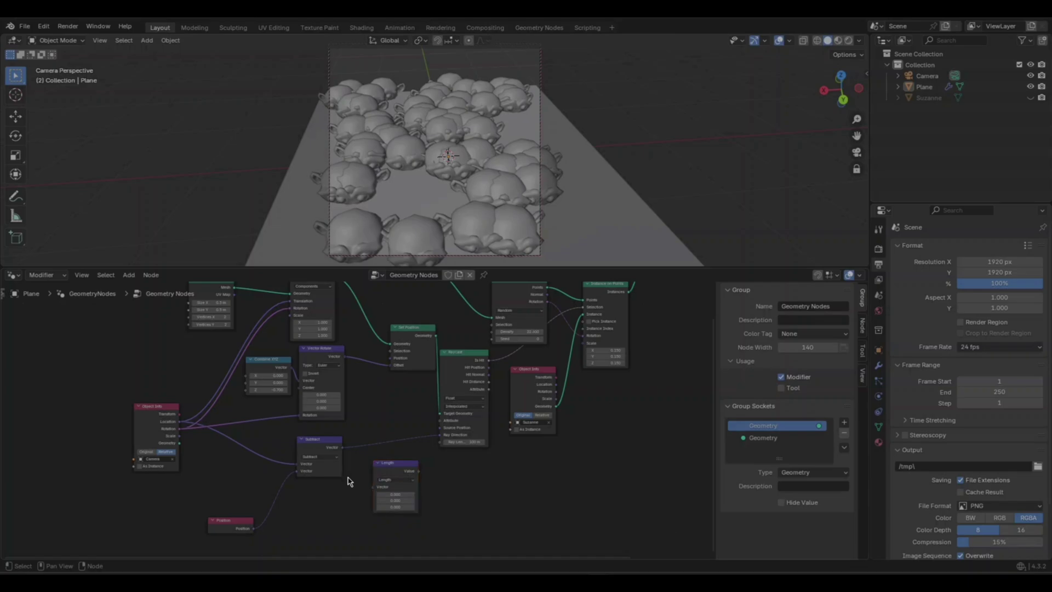
- Link Subtract's Vector to the Length node and its Value to Raycast's Ray Length, moving Length between Vector Rotate and Raycast
{"action": "scroll", "coordinate": [350, 482], "scroll_direction": "up", "scroll_amount": 3}
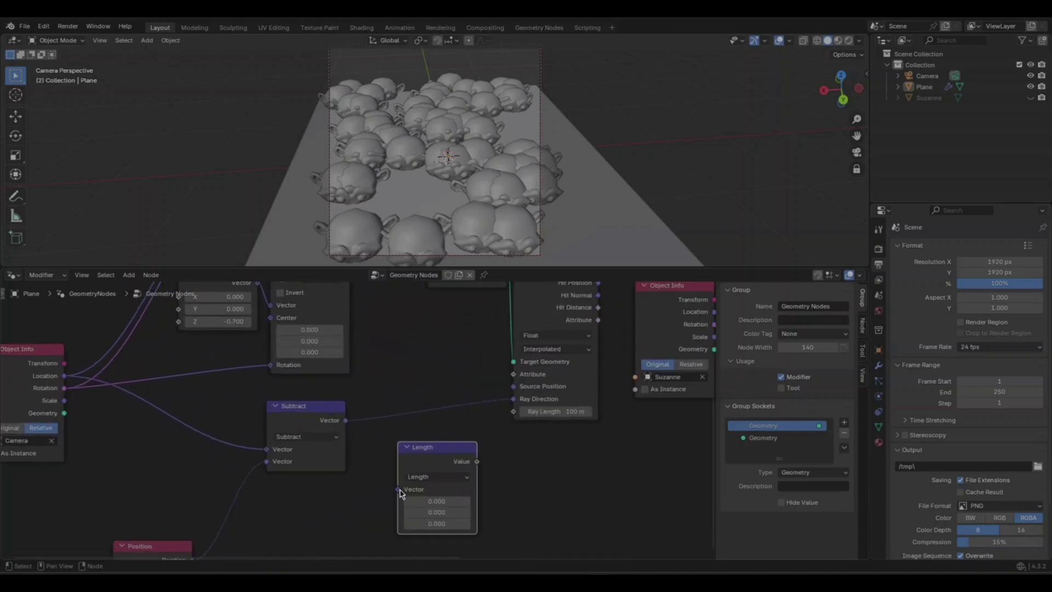
{"action": "left_click_drag", "start_coordinate": [352, 425], "coordinate": [347, 421]}
{"action": "left_click_drag", "start_coordinate": [458, 460], "coordinate": [449, 337]}
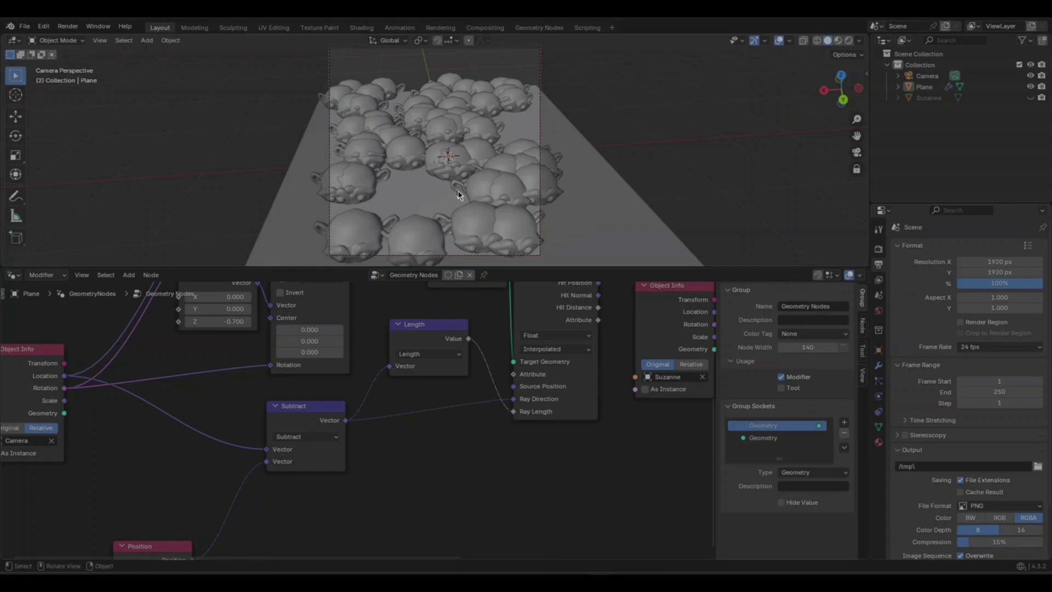
{"action": "scroll", "coordinate": [445, 374], "scroll_direction": "down", "scroll_amount": 5}
{"action": "middle_click_drag", "start_coordinate": [462, 337], "coordinate": [439, 390]}
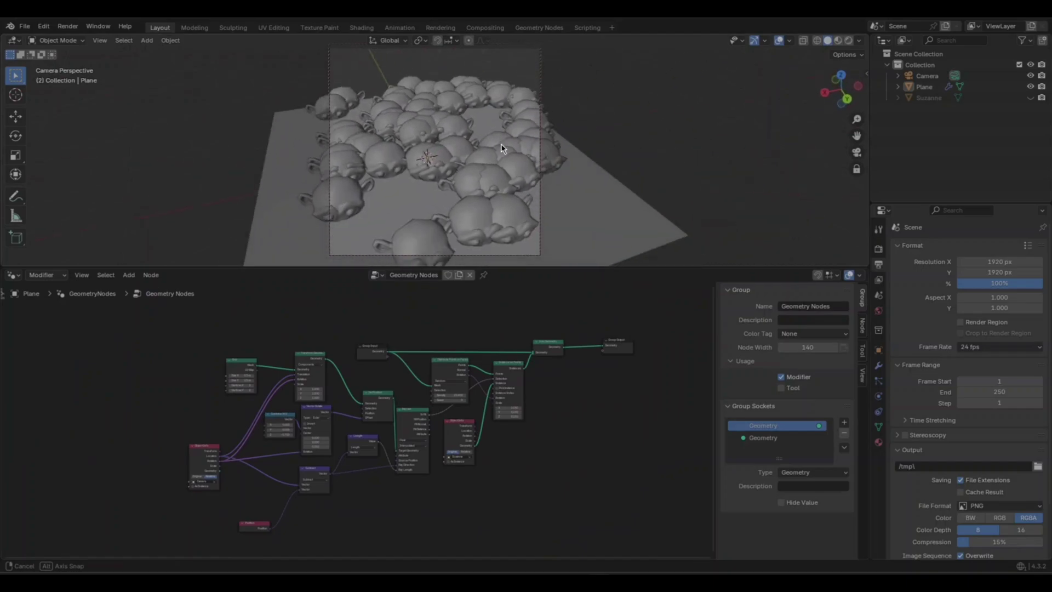